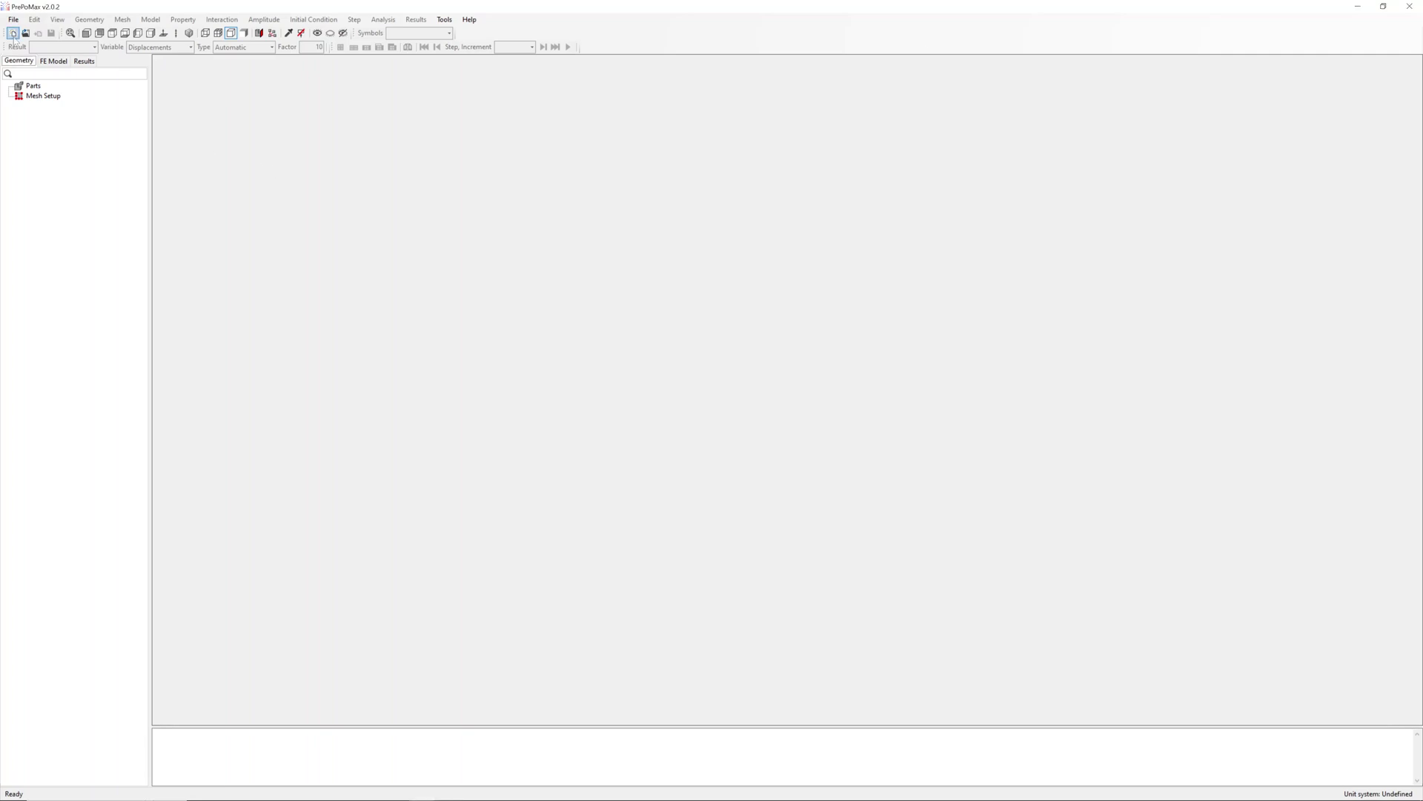
- Start a new 3D model in mm, ton, s, °C units
{"action": "left_click", "coordinate": [12, 32]}
{"action": "left_click", "coordinate": [107, 159]}
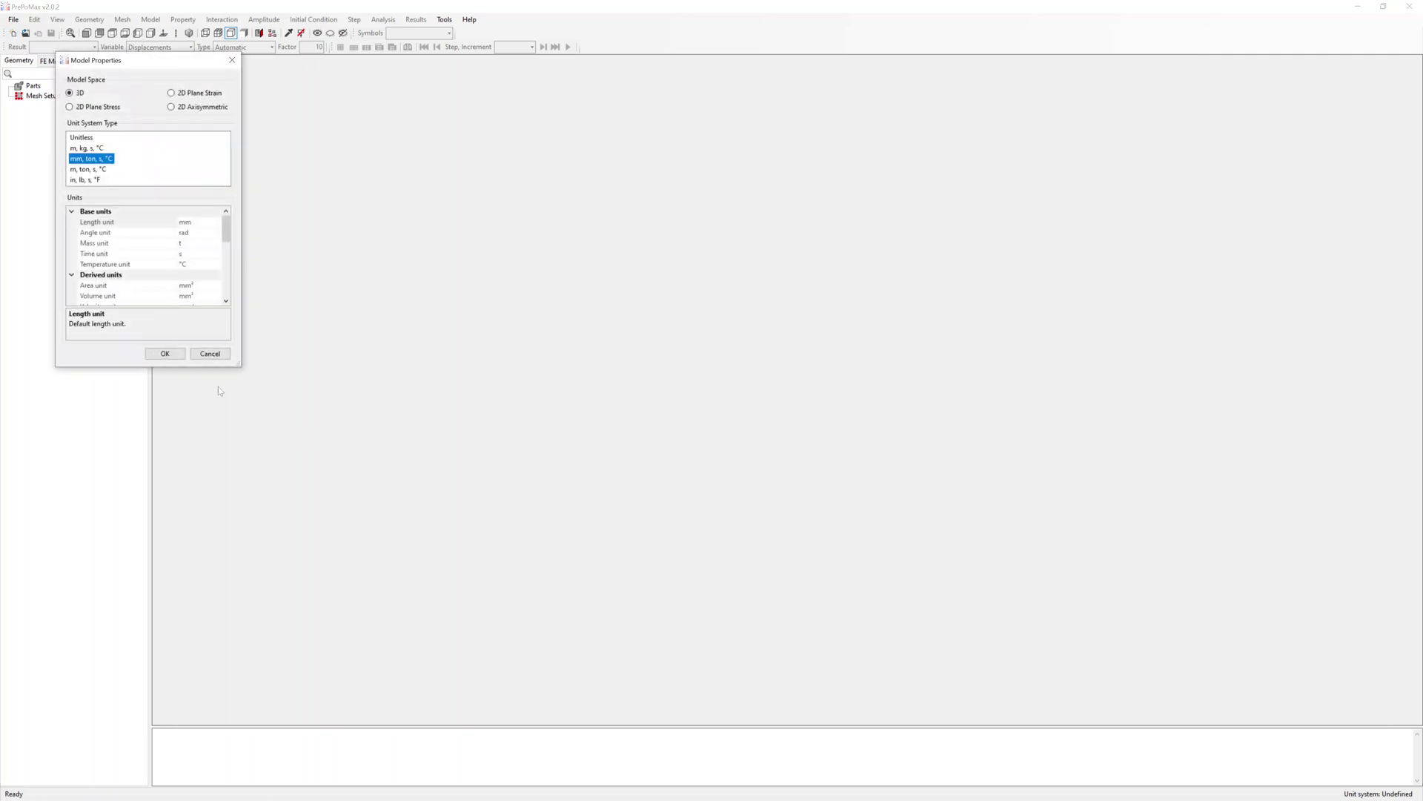
{"action": "left_click", "coordinate": [165, 354]}
- Import the Honeycomb-10x20.step geometry
{"action": "left_click", "coordinate": [13, 18]}
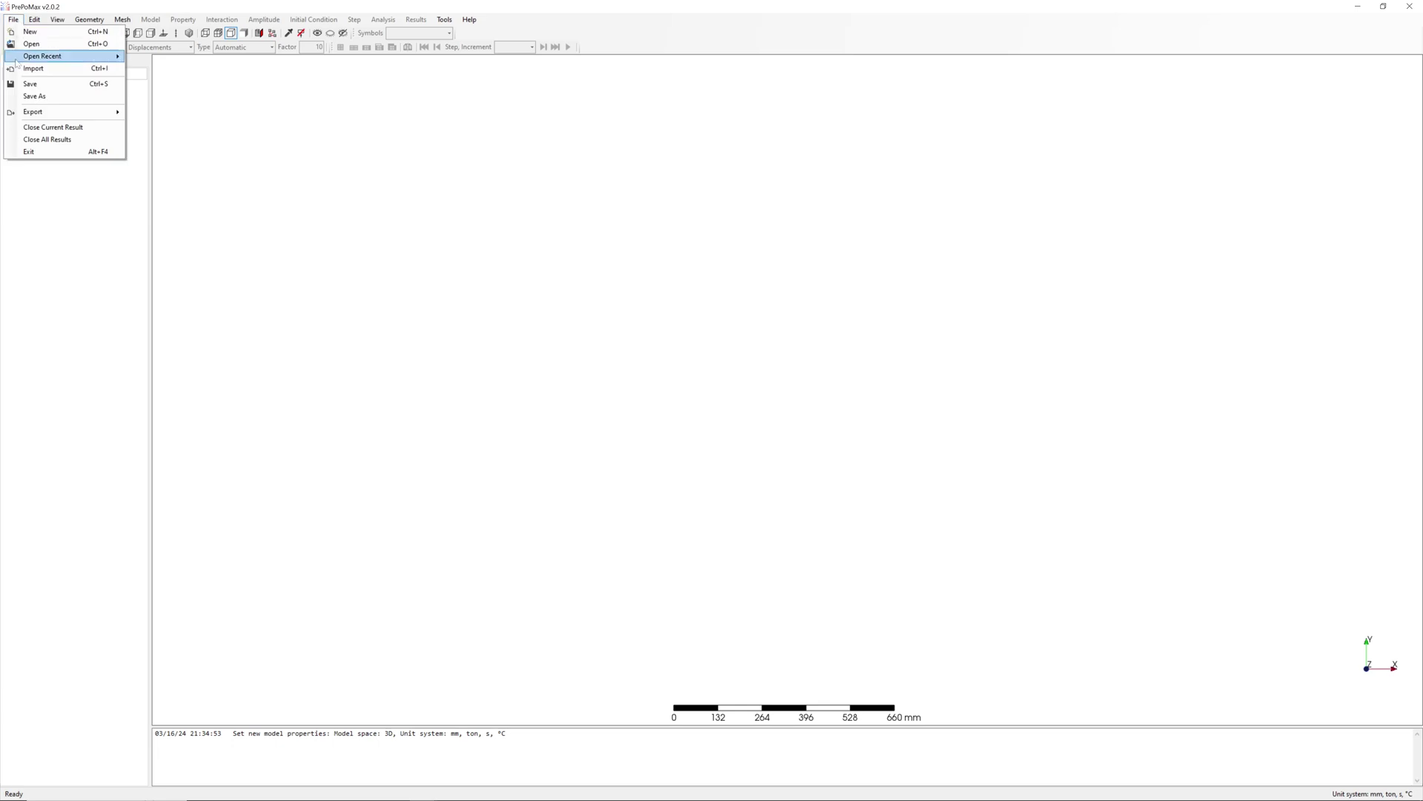
{"action": "left_click", "coordinate": [43, 71]}
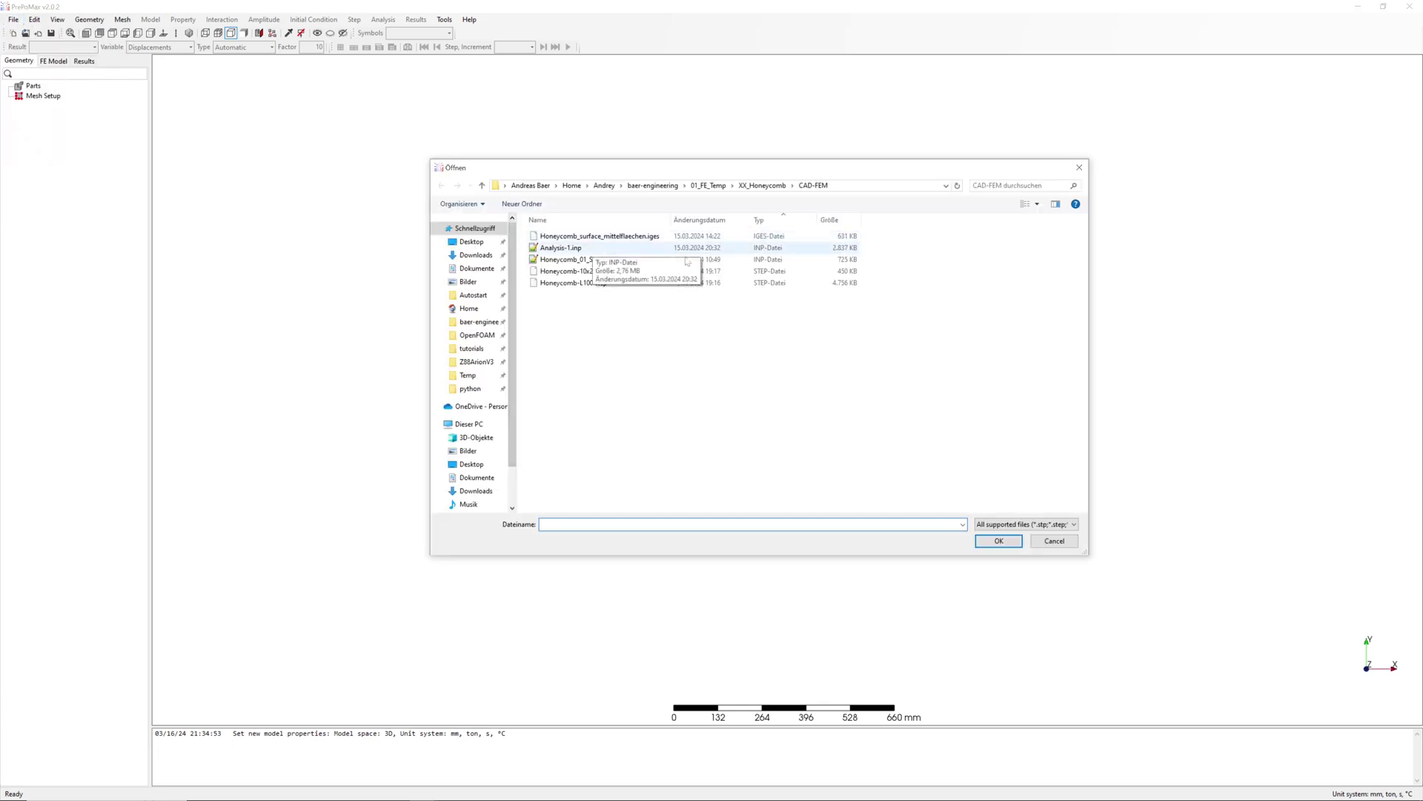
{"action": "double_click", "coordinate": [575, 259]}
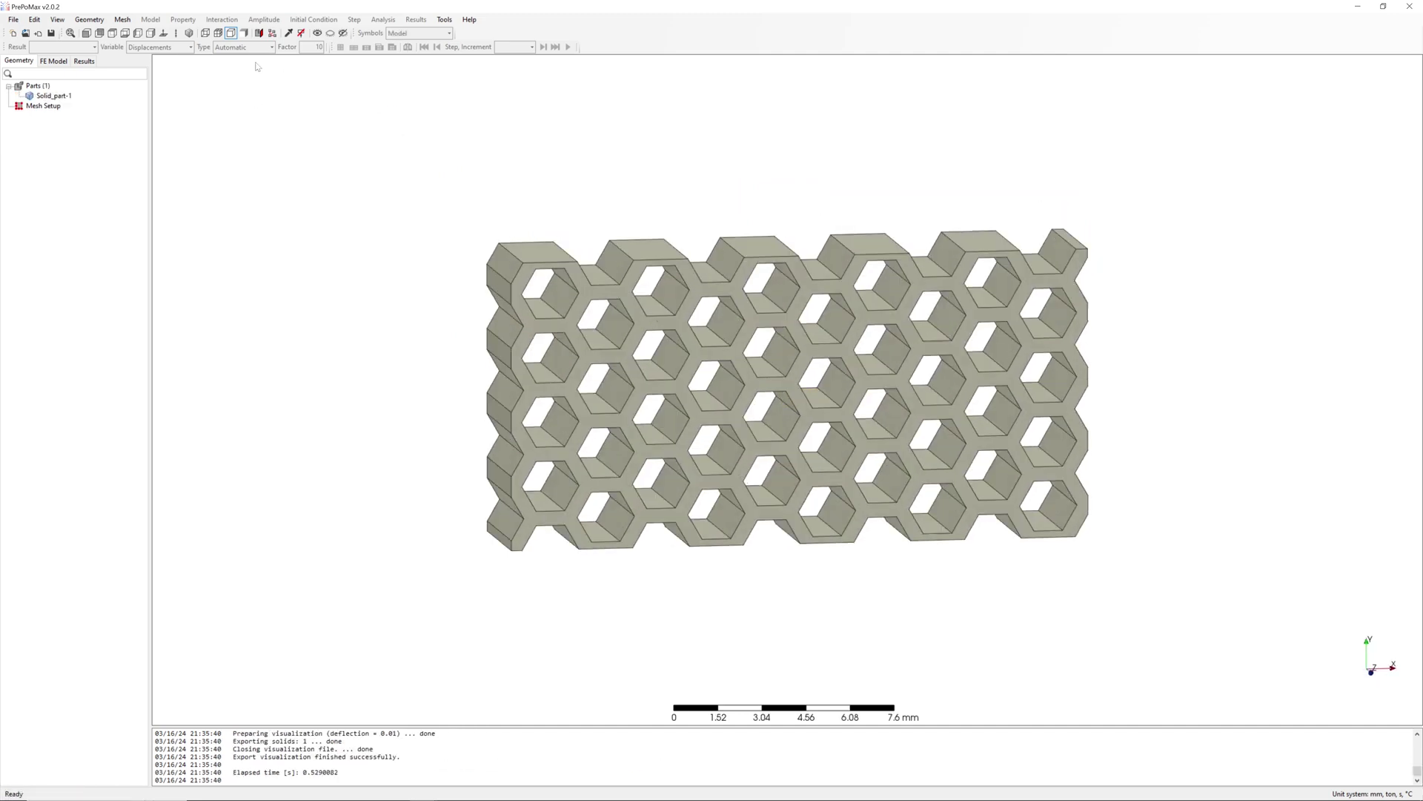
- Create a new mesh setup item applied to the whole honeycomb part
{"action": "left_click", "coordinate": [122, 18]}
{"action": "left_click", "coordinate": [123, 19]}
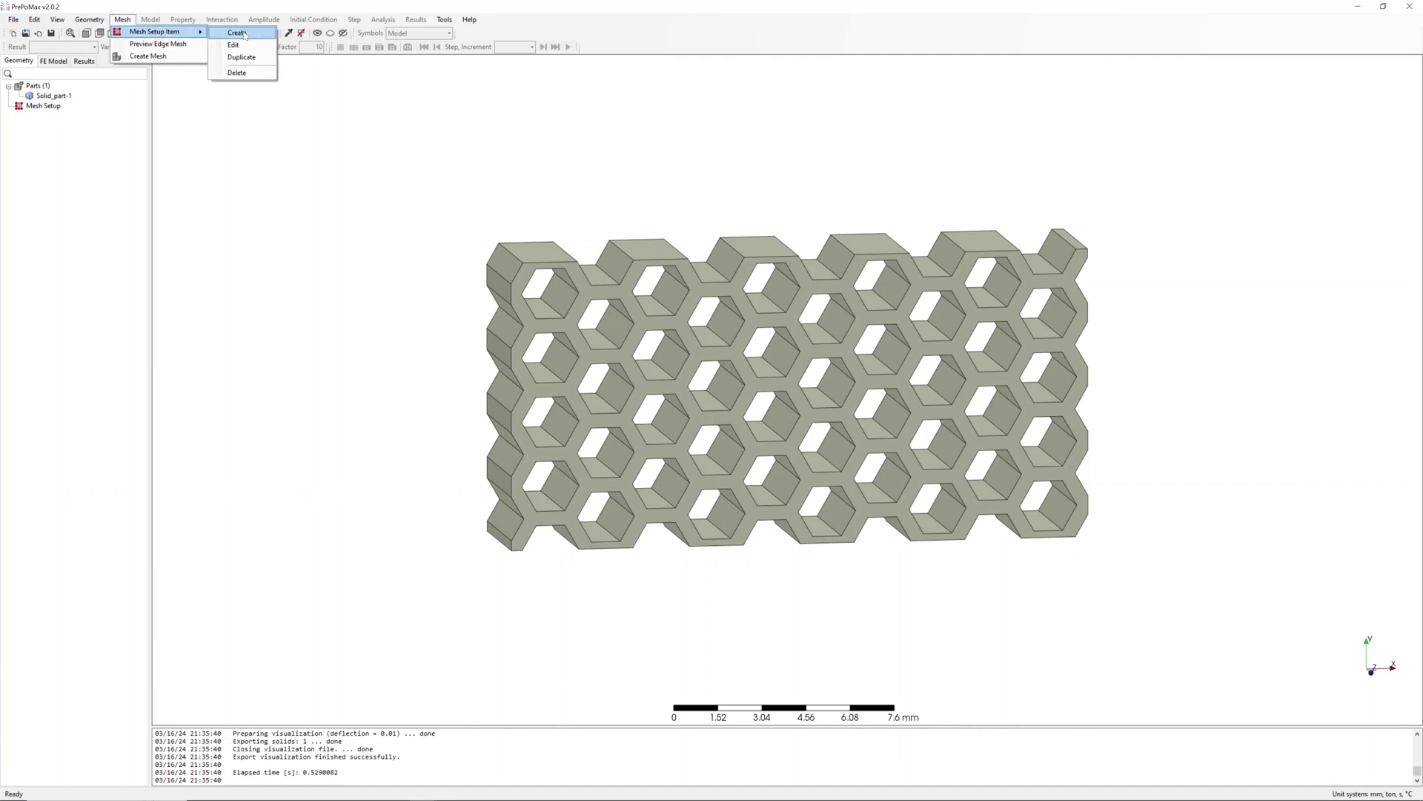
{"action": "left_click", "coordinate": [246, 33]}
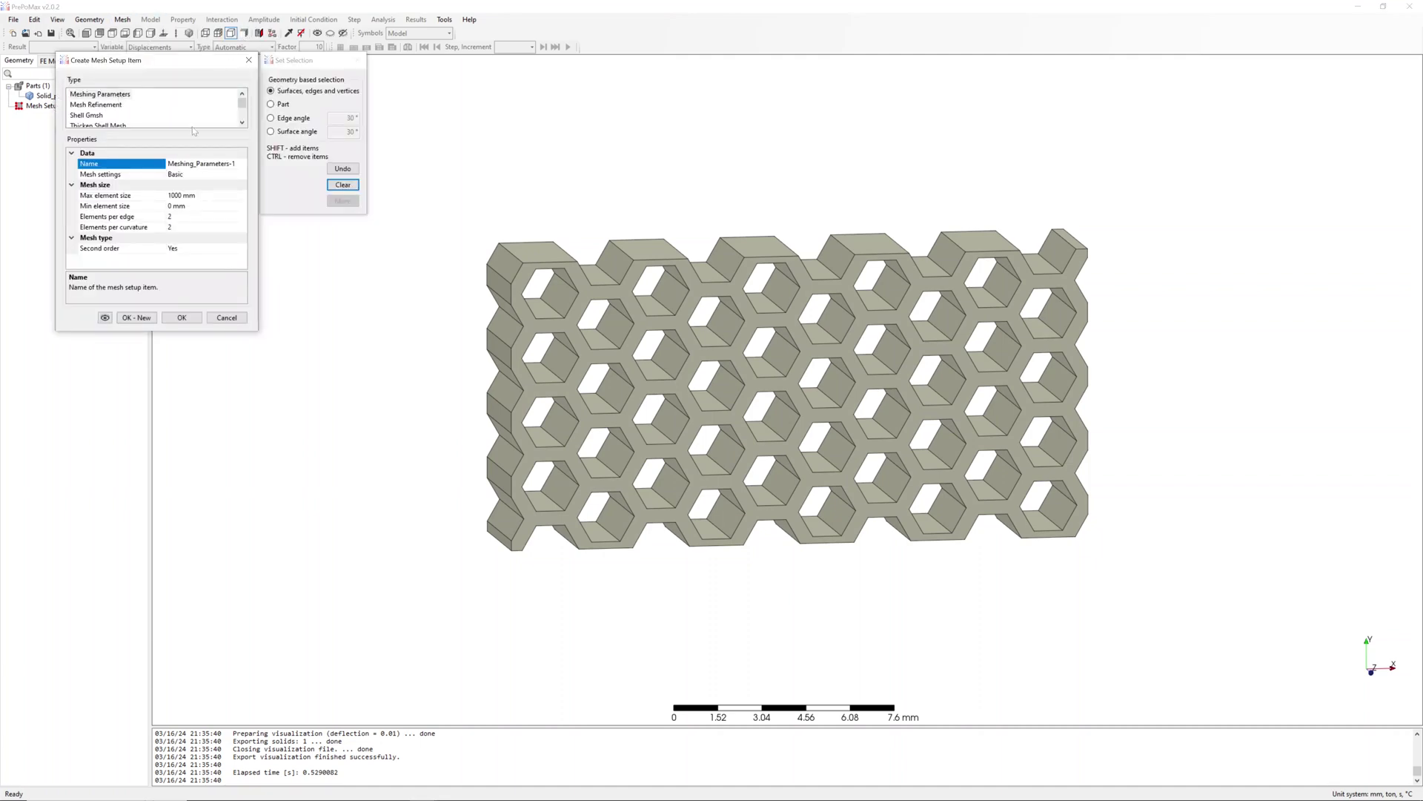
{"action": "left_click", "coordinate": [271, 104]}
{"action": "left_click", "coordinate": [544, 264]}
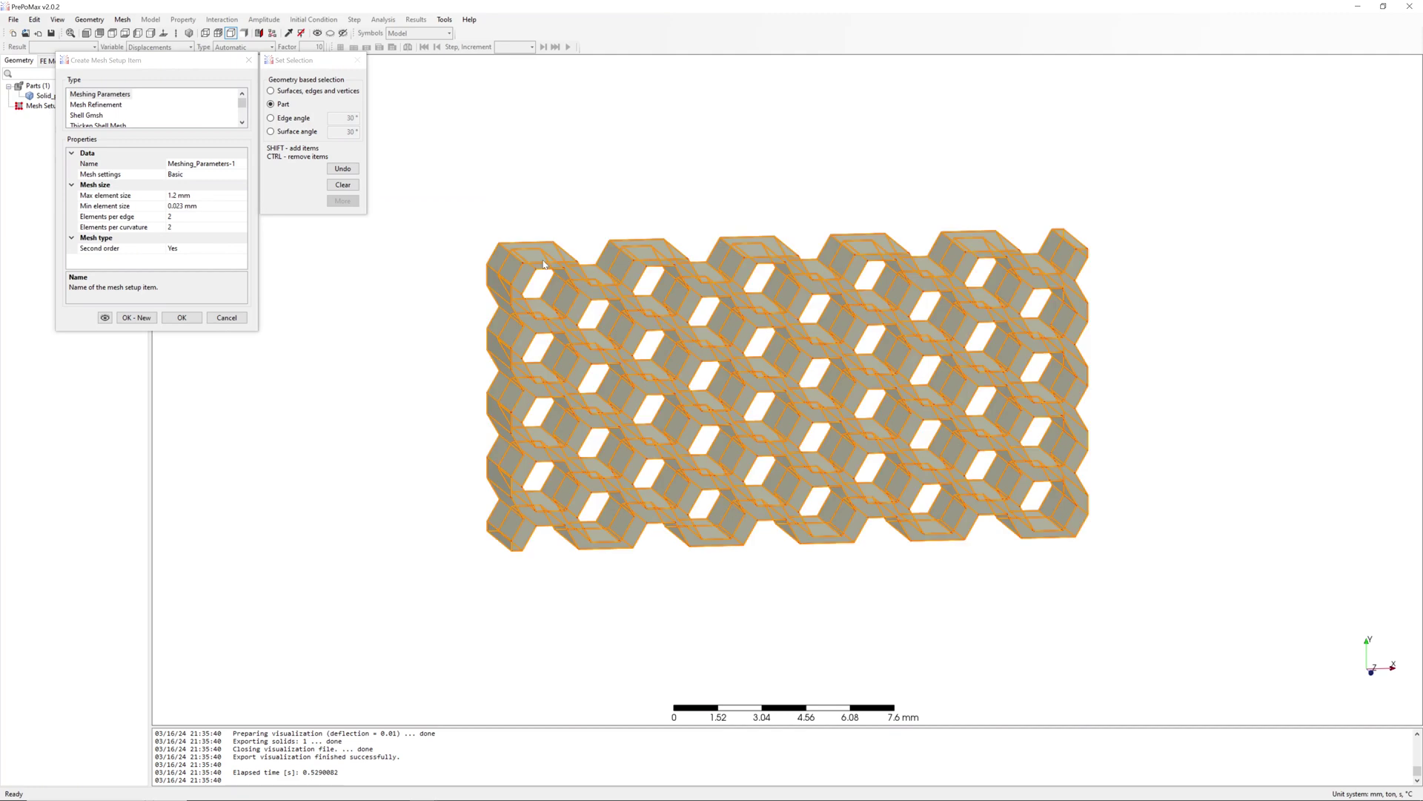
- Use advanced sizing: 0.15 mm max, 0.1 mm min, quad-dominated, first-order elements
{"action": "left_click", "coordinate": [200, 174]}
{"action": "left_click", "coordinate": [189, 195]}
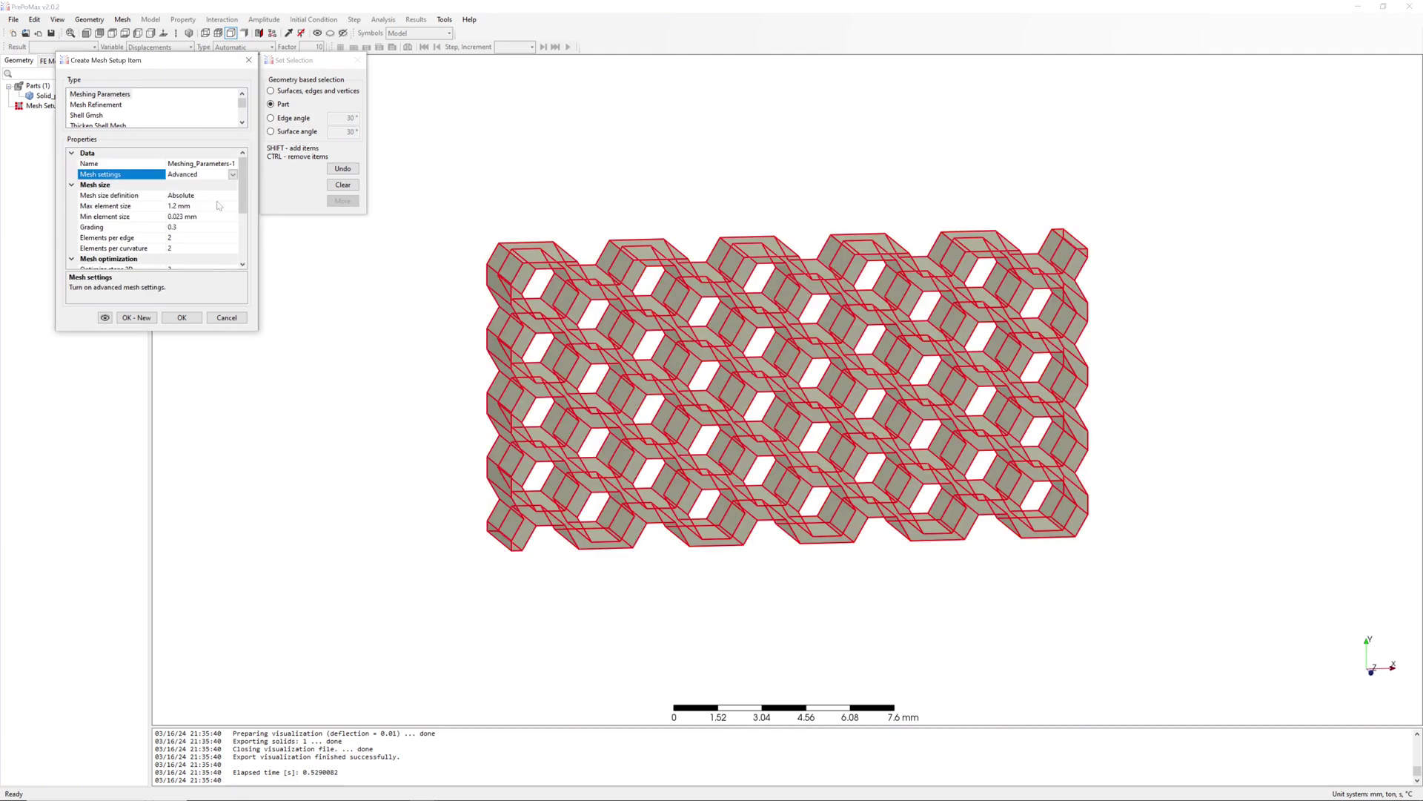
{"action": "left_click", "coordinate": [177, 206]}
{"action": "key", "text": "BackSpace"}
{"action": "key", "text": "BackSpace"}
{"action": "key", "text": "BackSpace"}
{"action": "type", "text": "0.15"}
{"action": "key", "text": "Down"}
{"action": "type", "text": "0.1"}
{"action": "left_click", "coordinate": [182, 246]}
{"action": "scroll", "coordinate": [183, 246], "scroll_direction": "down", "scroll_amount": 1}
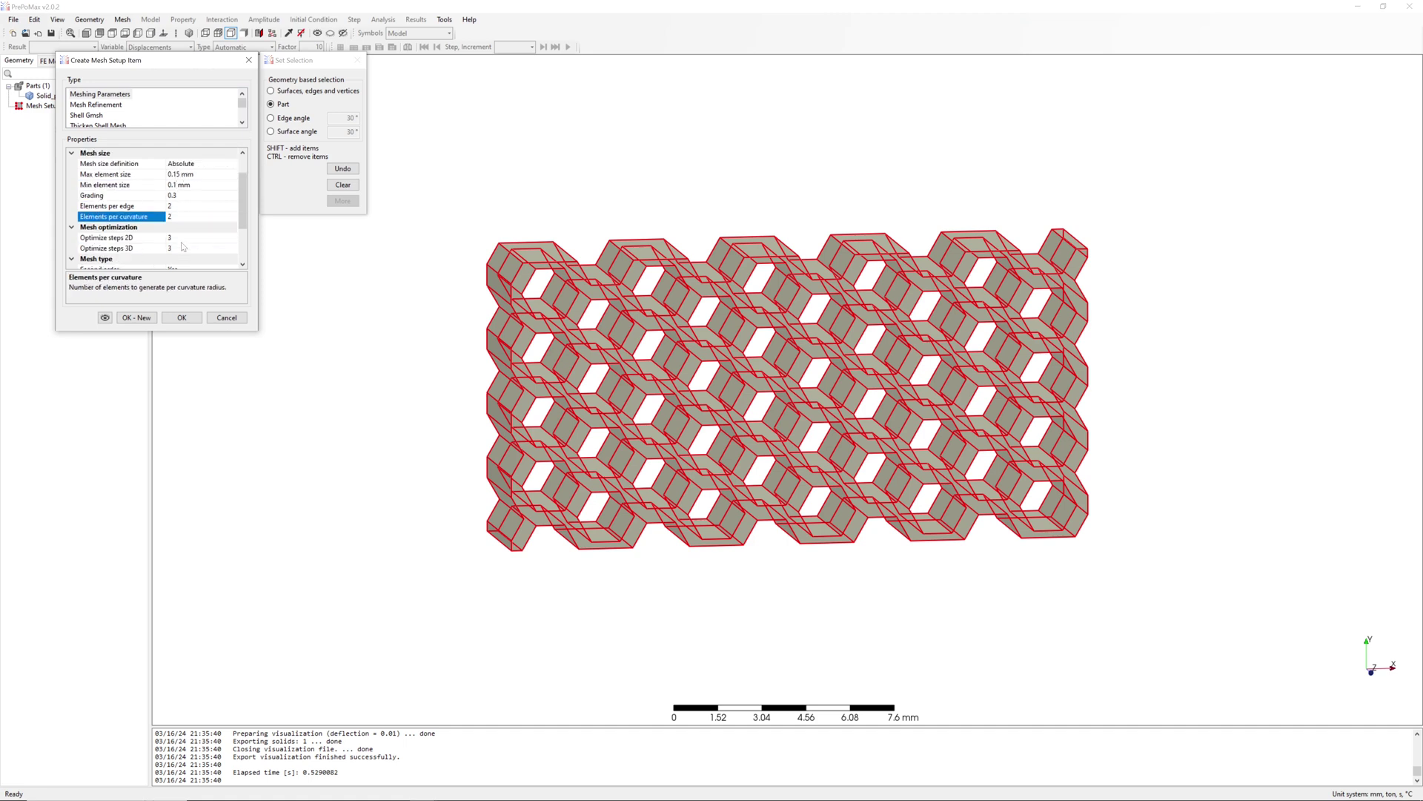
{"action": "scroll", "coordinate": [202, 252], "scroll_direction": "down", "scroll_amount": 2}
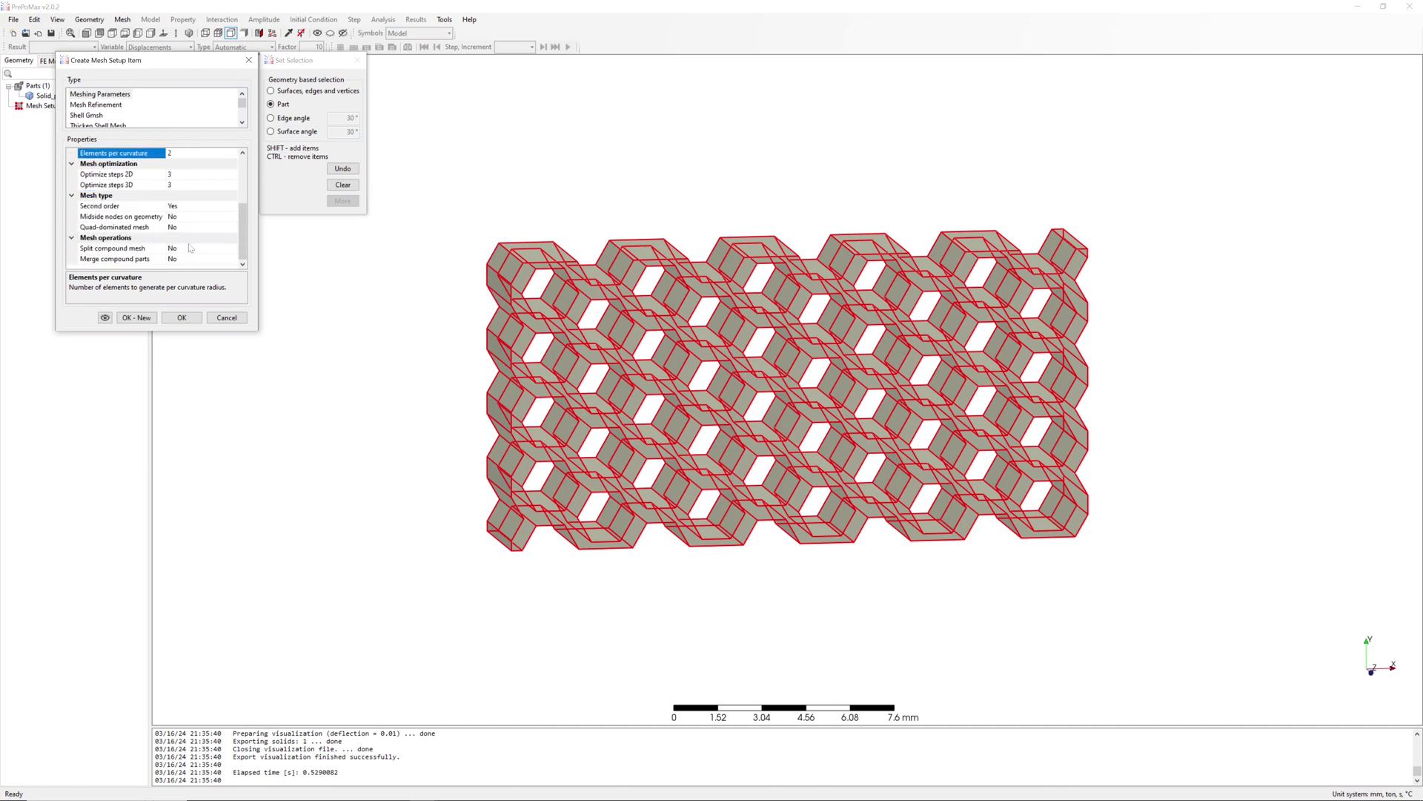
{"action": "left_click", "coordinate": [221, 228]}
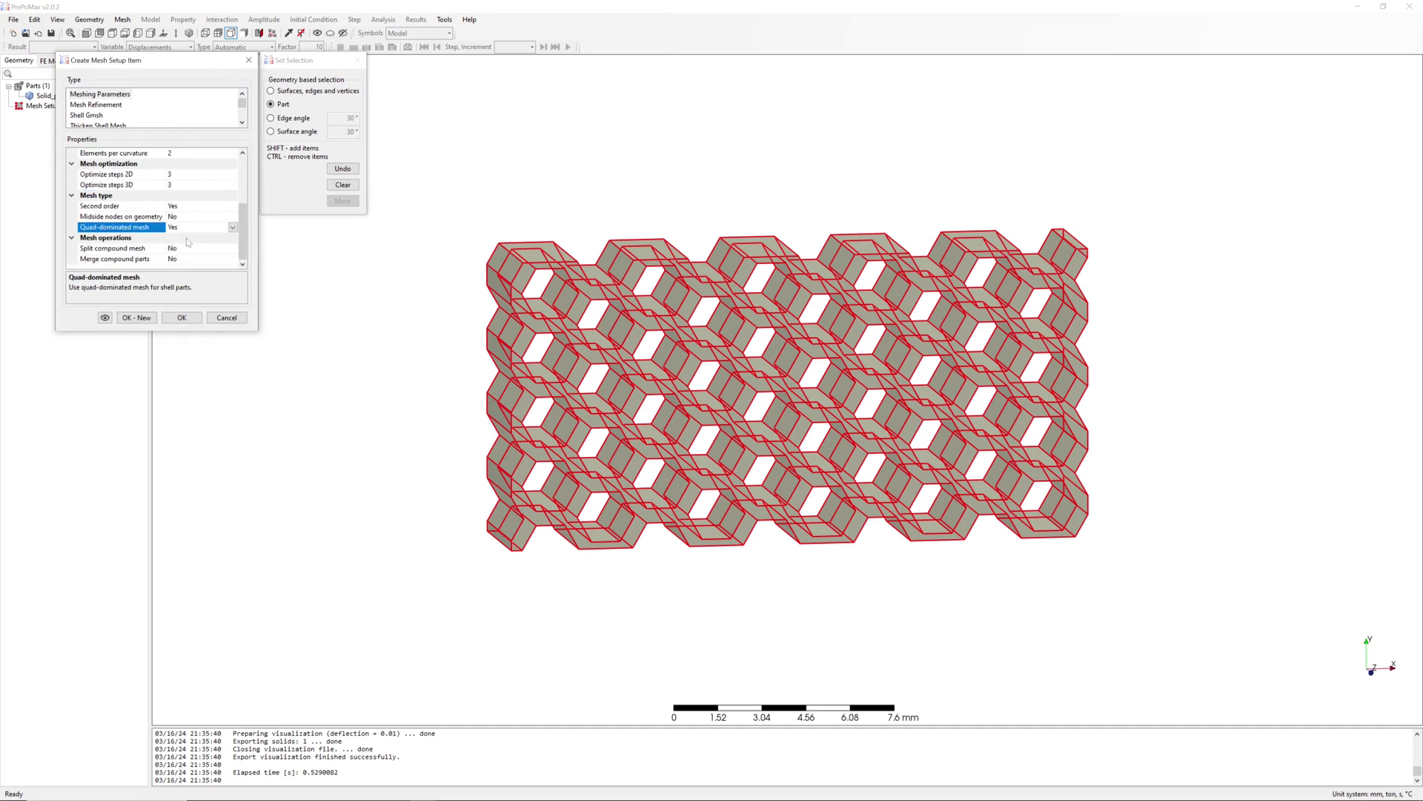
{"action": "left_click", "coordinate": [209, 207]}
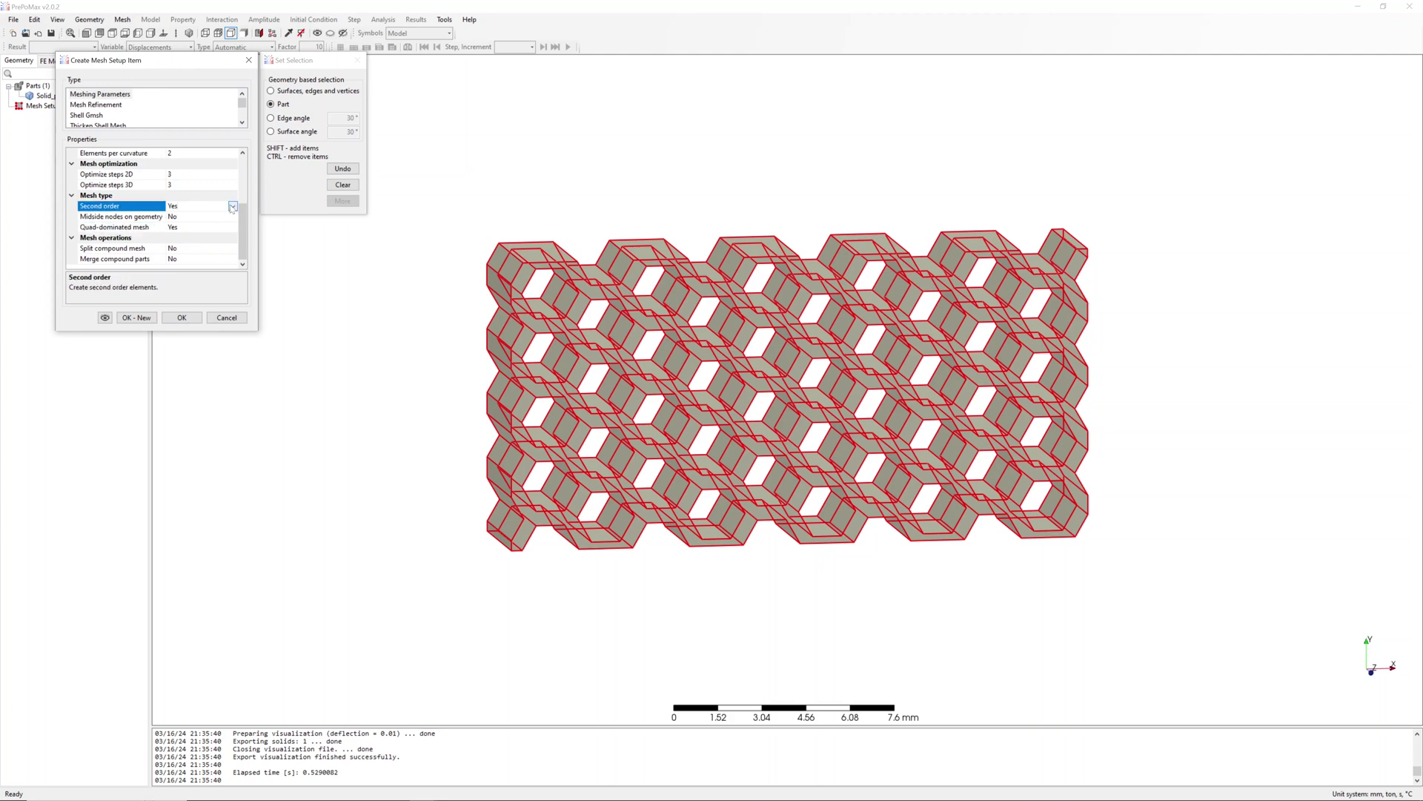
{"action": "left_click", "coordinate": [204, 231]}
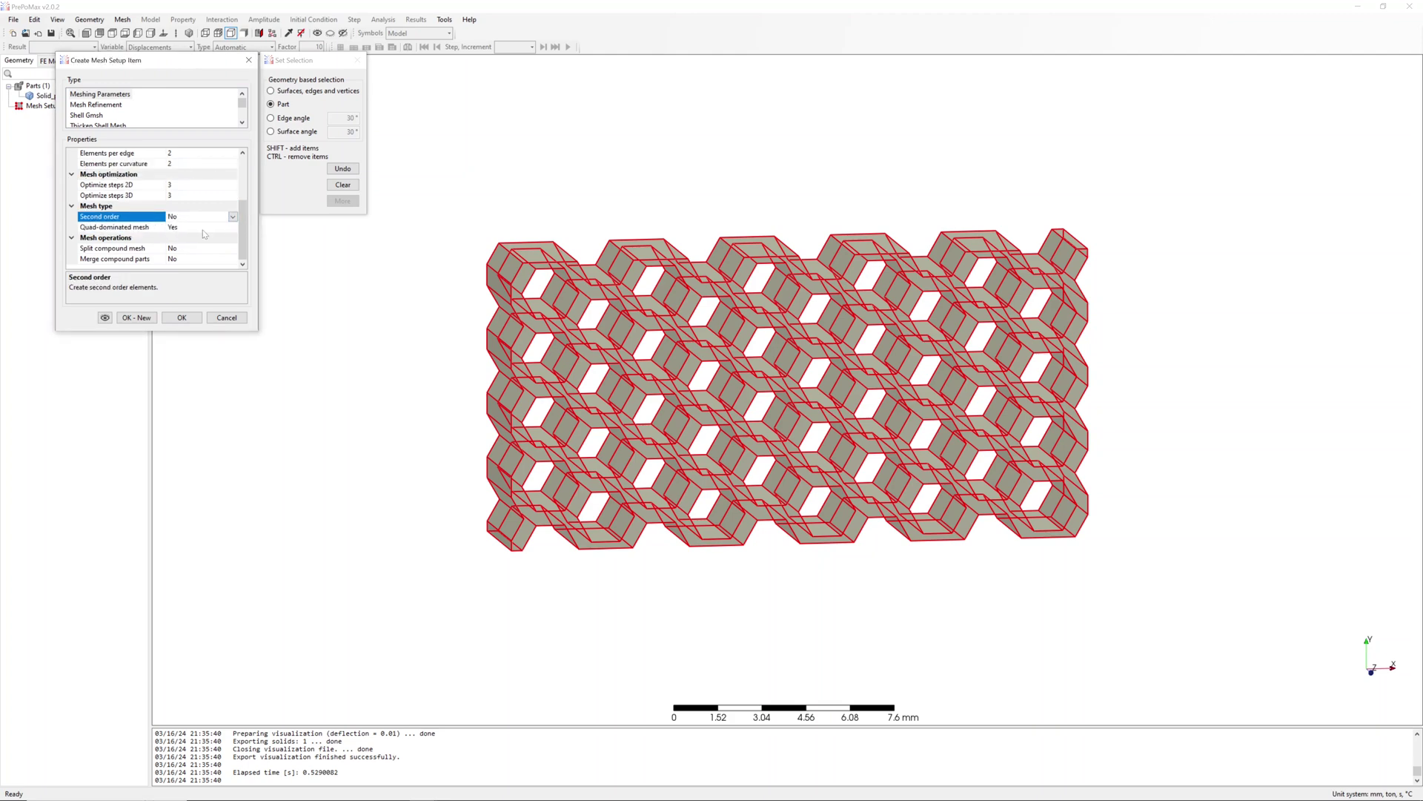
{"action": "left_click", "coordinate": [181, 318]}
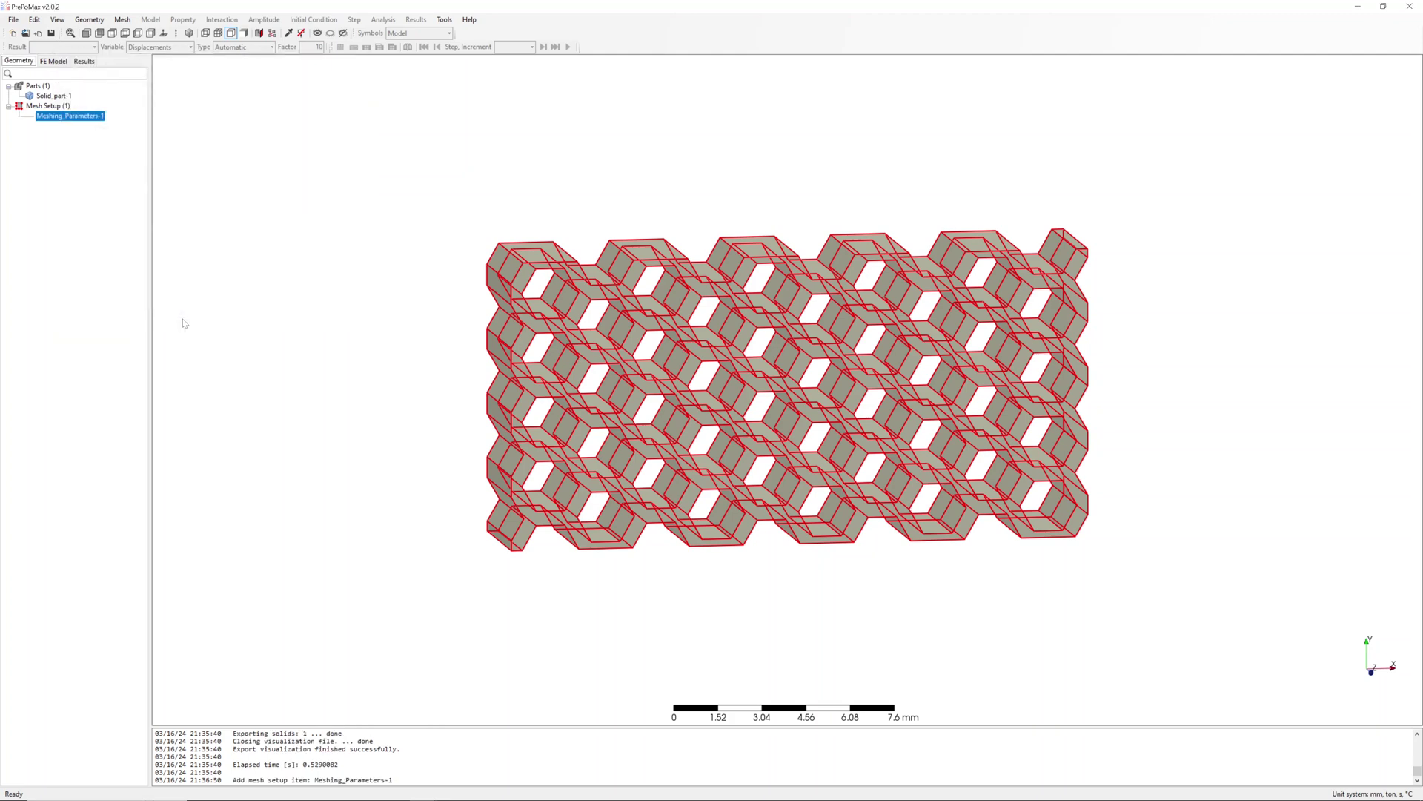
- Create an extrude mesh setup item on the honeycomb front faces
{"action": "left_click", "coordinate": [123, 20]}
{"action": "left_click", "coordinate": [234, 35]}
{"action": "scroll", "coordinate": [111, 120], "scroll_direction": "down", "scroll_amount": 1}
{"action": "scroll", "coordinate": [112, 121], "scroll_direction": "down", "scroll_amount": 1}
{"action": "left_click", "coordinate": [112, 118]}
{"action": "left_click_drag", "start_coordinate": [170, 63], "coordinate": [278, 225]}
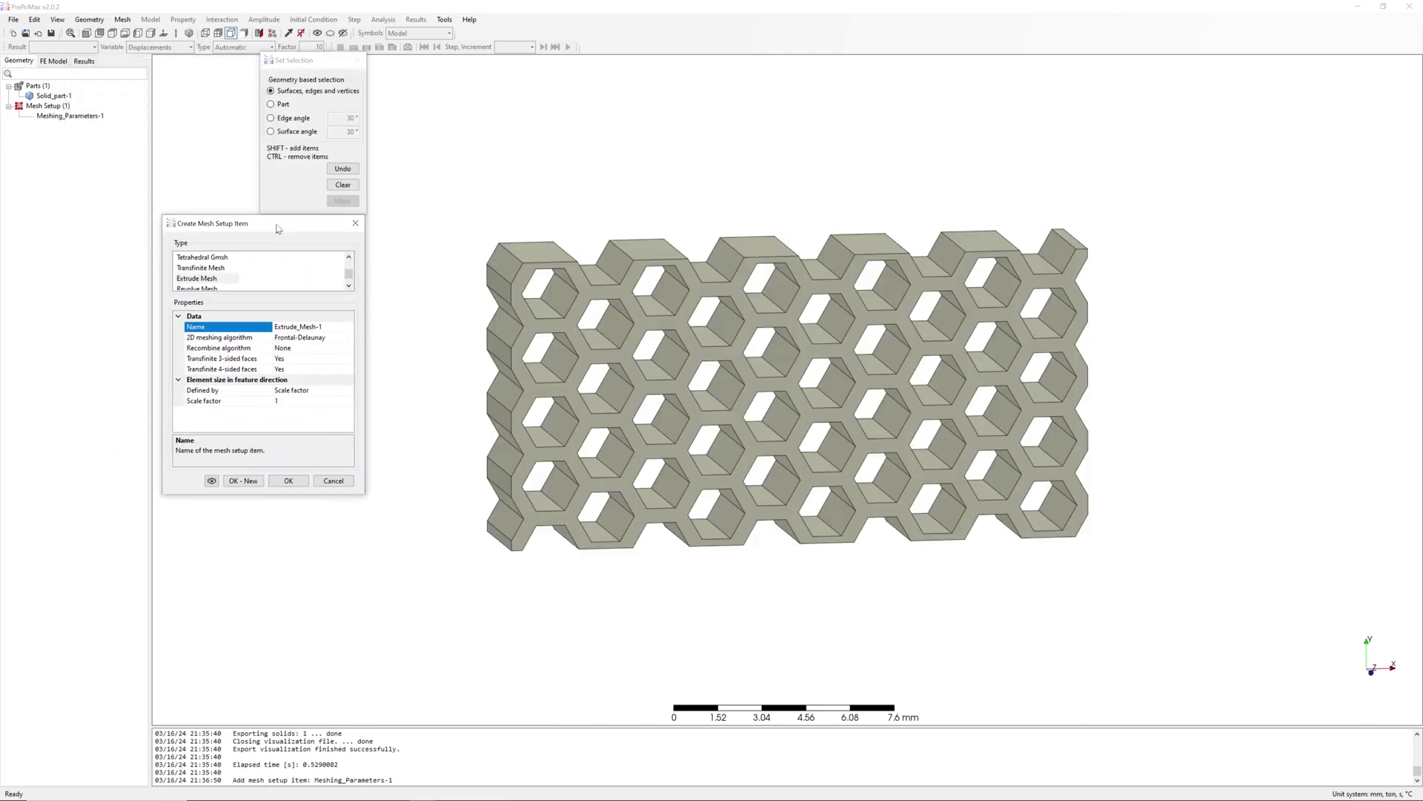
{"action": "left_click", "coordinate": [792, 395]}
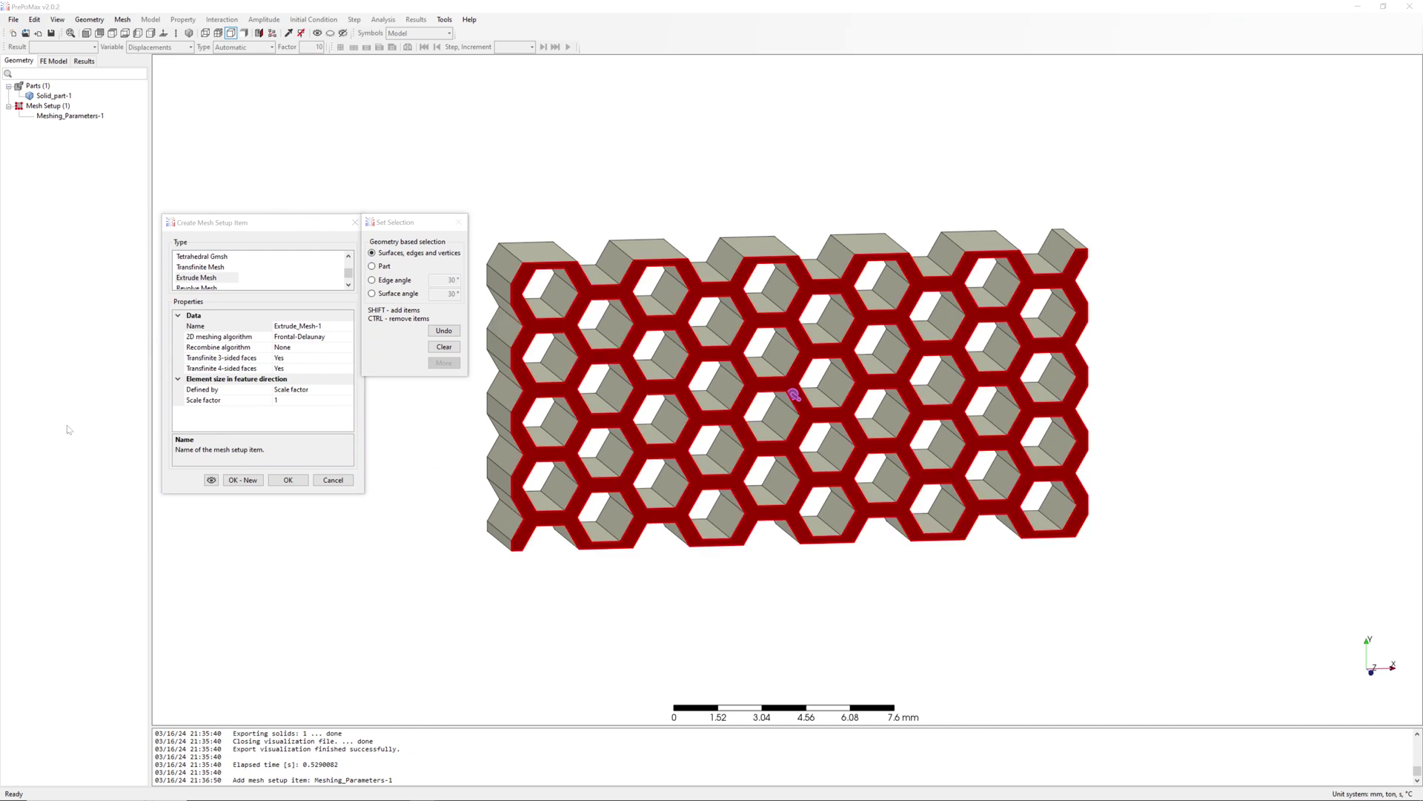
- Use Frontal-Delaunay for quads, Blossom recombination, and extrusion by number of elements
{"action": "left_click", "coordinate": [328, 337]}
{"action": "left_click", "coordinate": [306, 400]}
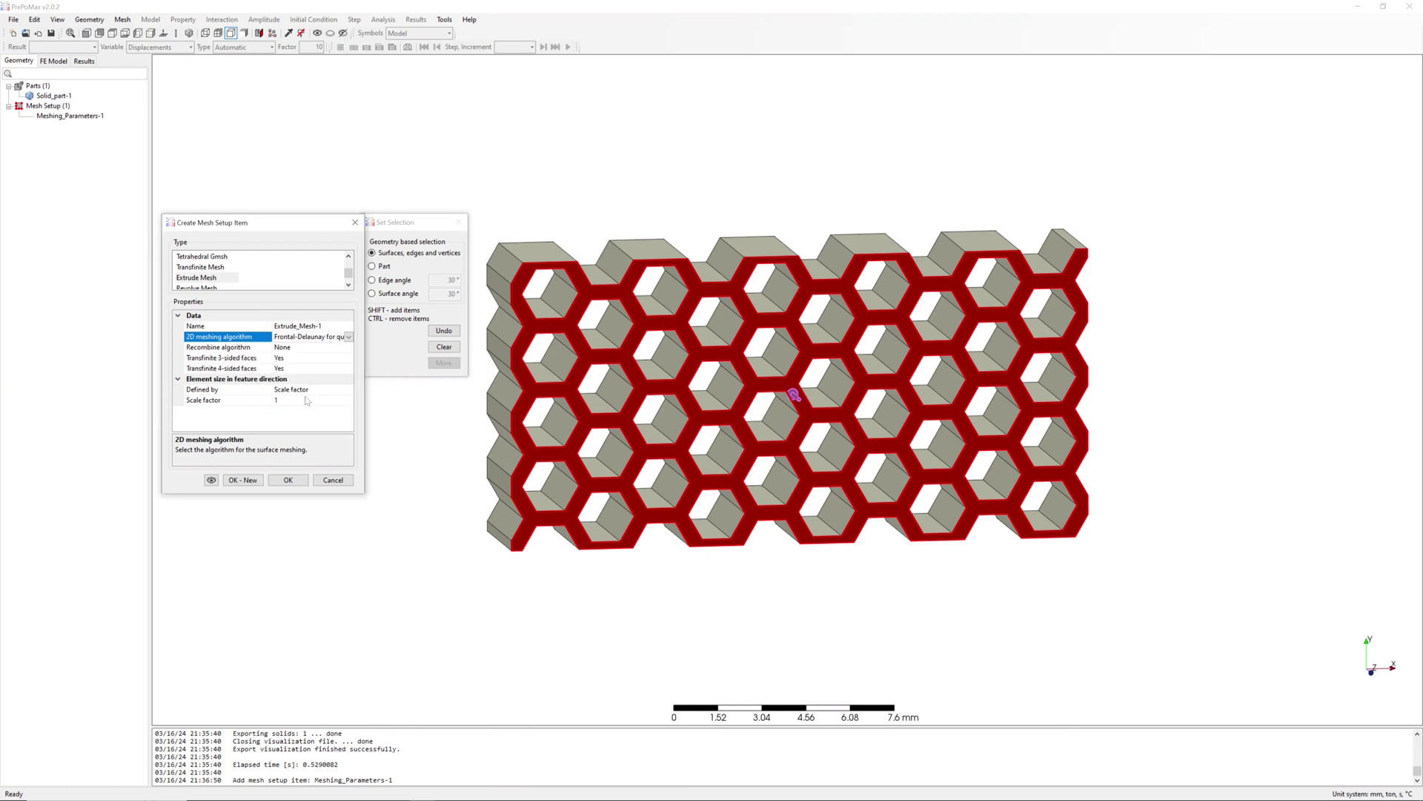
{"action": "left_click", "coordinate": [317, 347]}
{"action": "left_click", "coordinate": [287, 370]}
{"action": "left_click", "coordinate": [310, 401]}
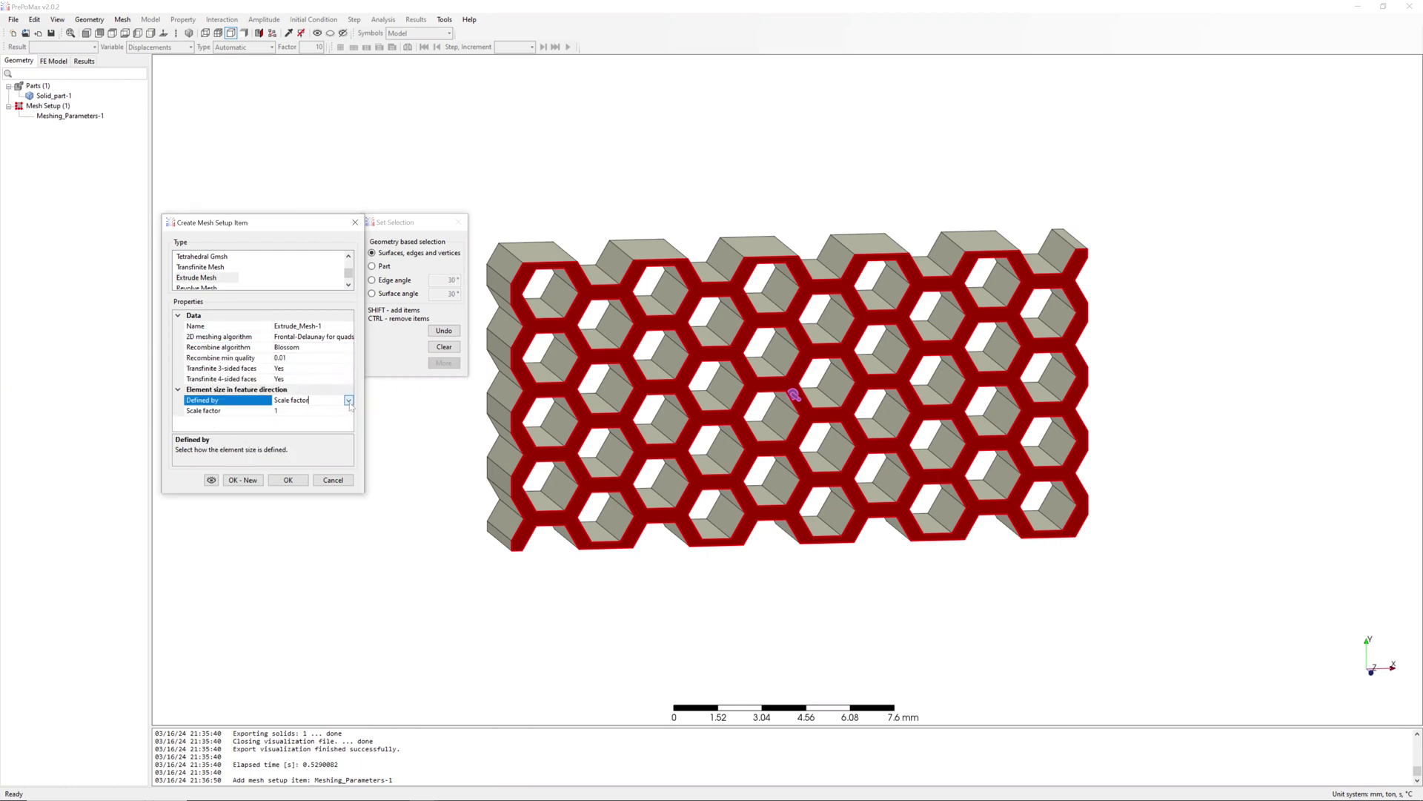
{"action": "left_click", "coordinate": [300, 423]}
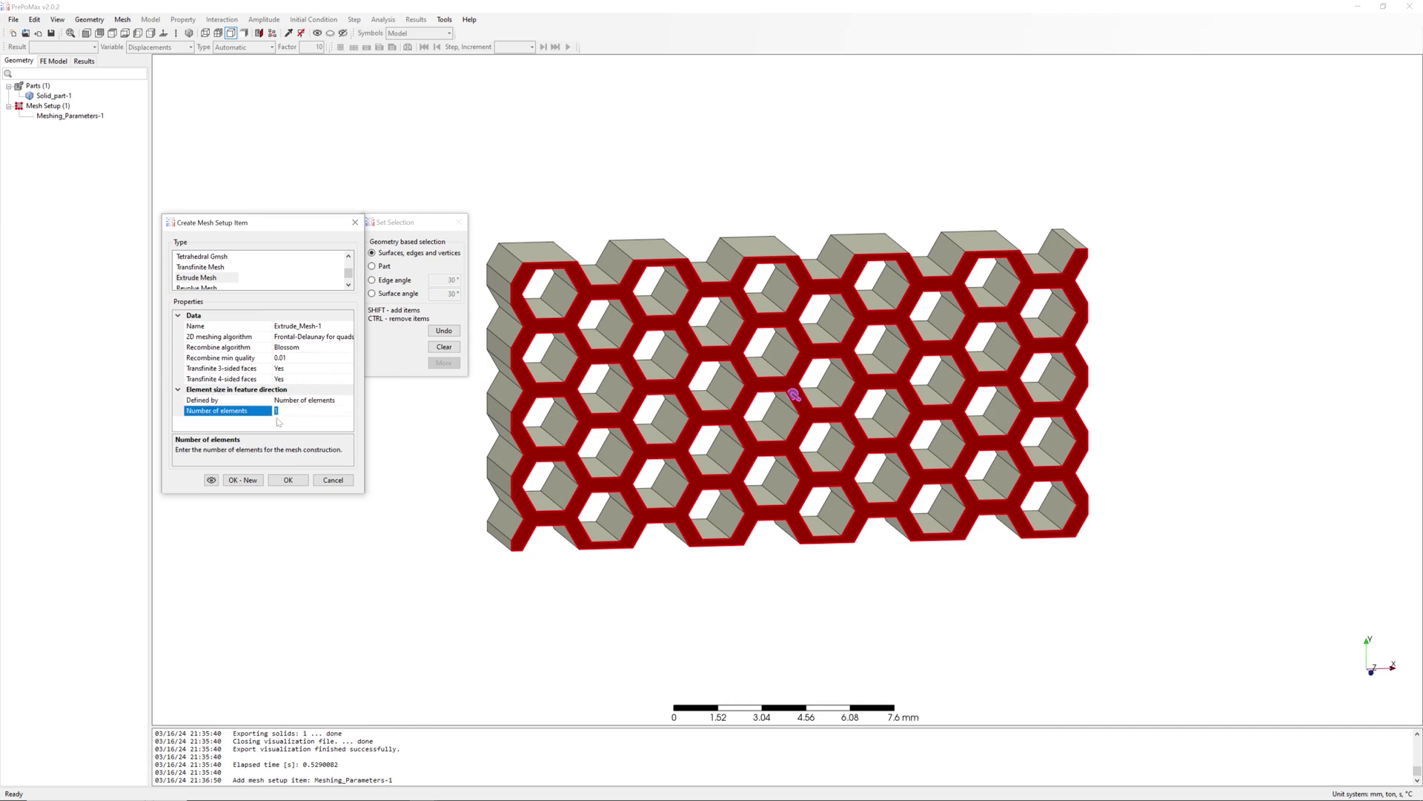
{"action": "type", "text": "3"}
- Preview the 3-element extrusion and confirm Extrude_Mesh-1
{"action": "left_click", "coordinate": [212, 479]}
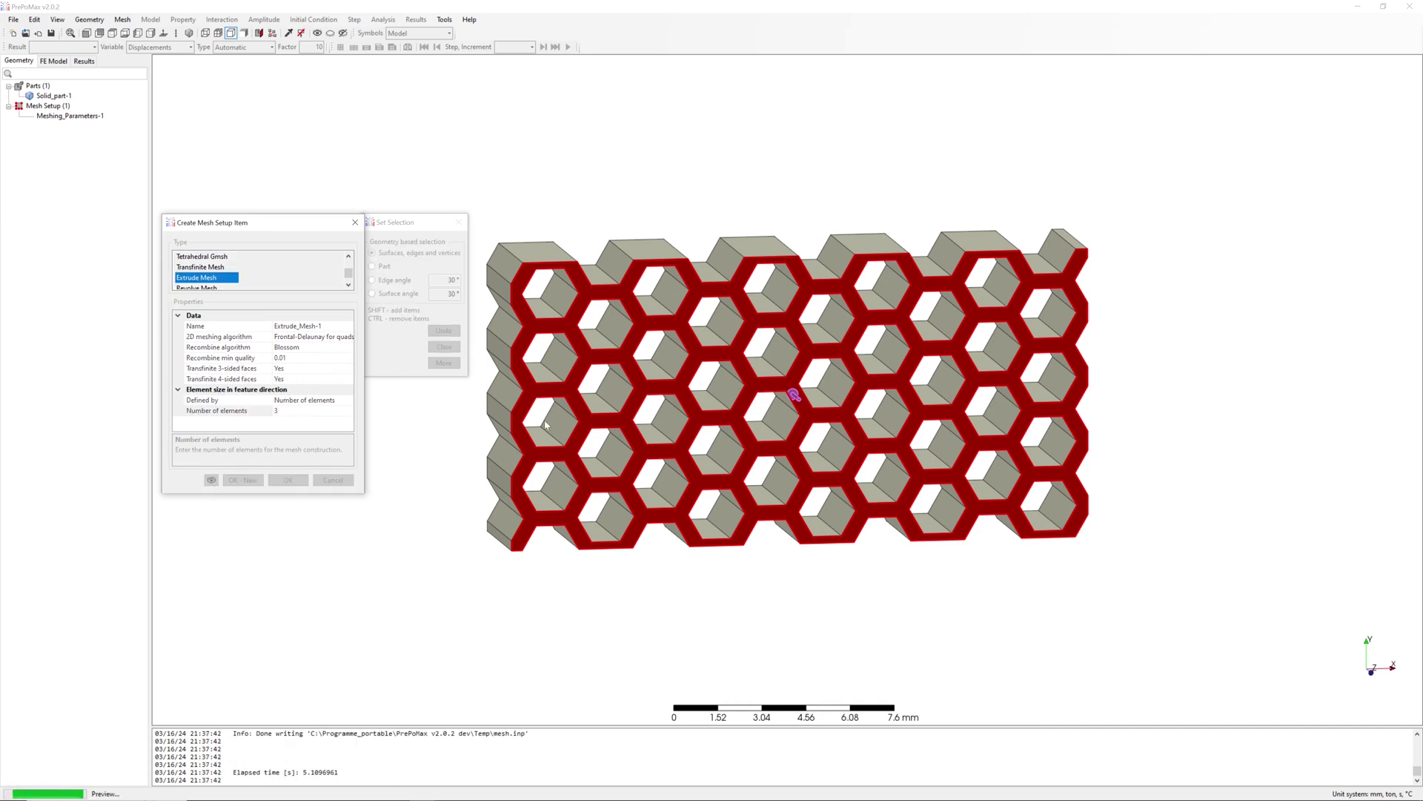
{"action": "mouse_move", "coordinate": [545, 424]}
{"action": "middle_mouse_down"}
{"action": "mouse_move", "coordinate": [644, 432]}
{"action": "mouse_move", "coordinate": [712, 367]}
{"action": "middle_mouse_up"}
{"action": "scroll", "coordinate": [735, 349], "scroll_direction": "up", "scroll_amount": 5}
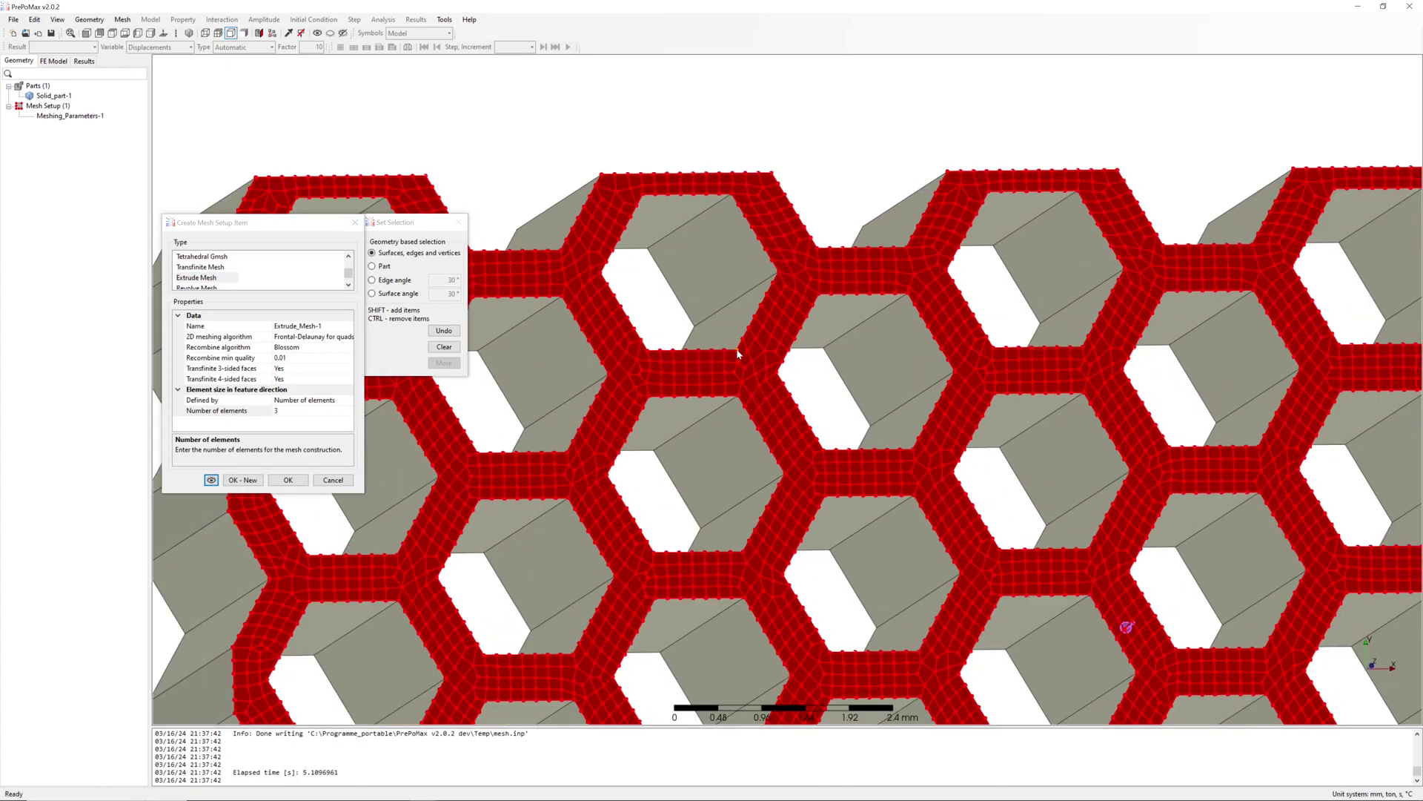
{"action": "scroll", "coordinate": [736, 347], "scroll_direction": "down", "scroll_amount": 5}
{"action": "middle_click_drag", "start_coordinate": [736, 347], "coordinate": [281, 493]}
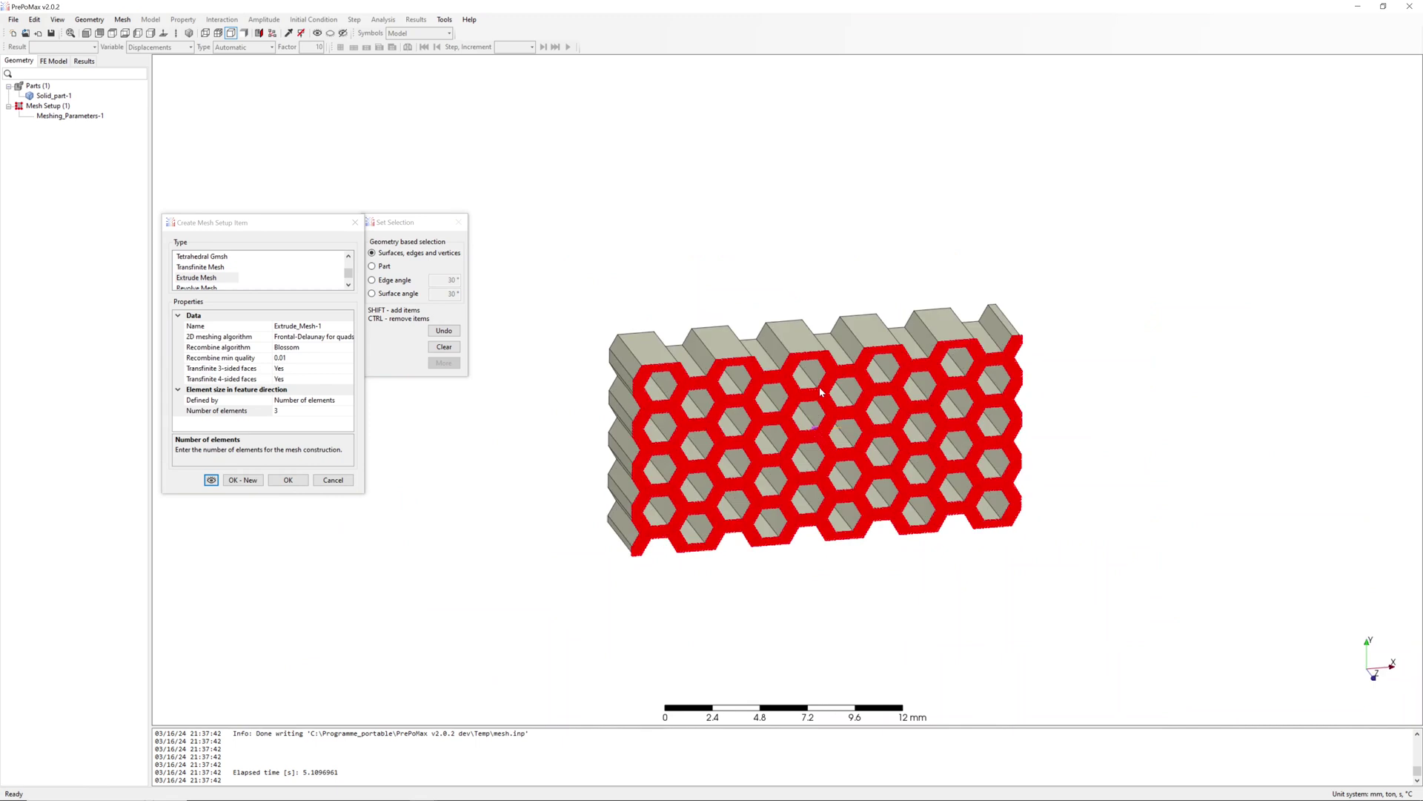
{"action": "left_click", "coordinate": [287, 480]}
{"action": "left_click", "coordinate": [123, 19]}
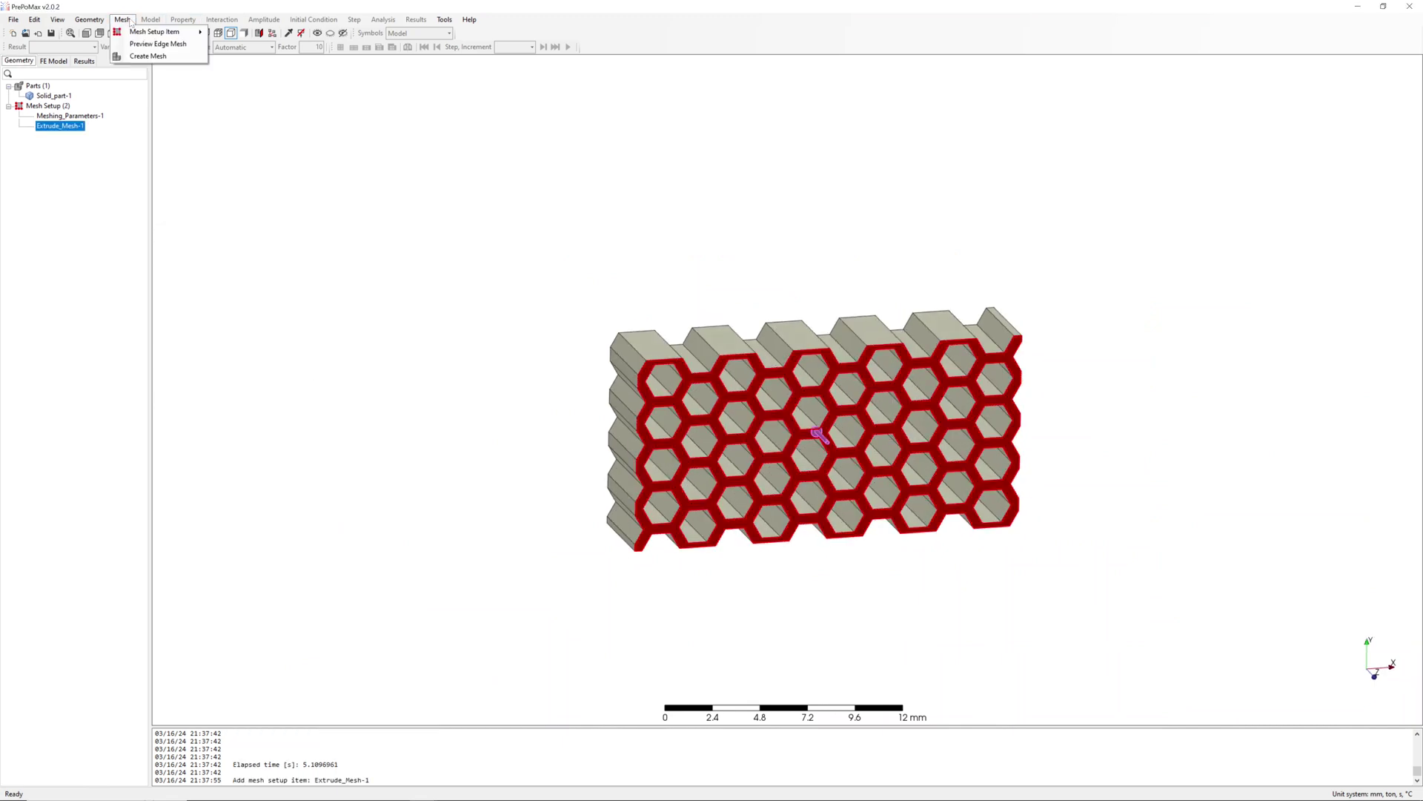
- Generate the honeycomb mesh (22,560 nodes, 13,794 elements) and orbit to inspect it
{"action": "left_click", "coordinate": [175, 56]}
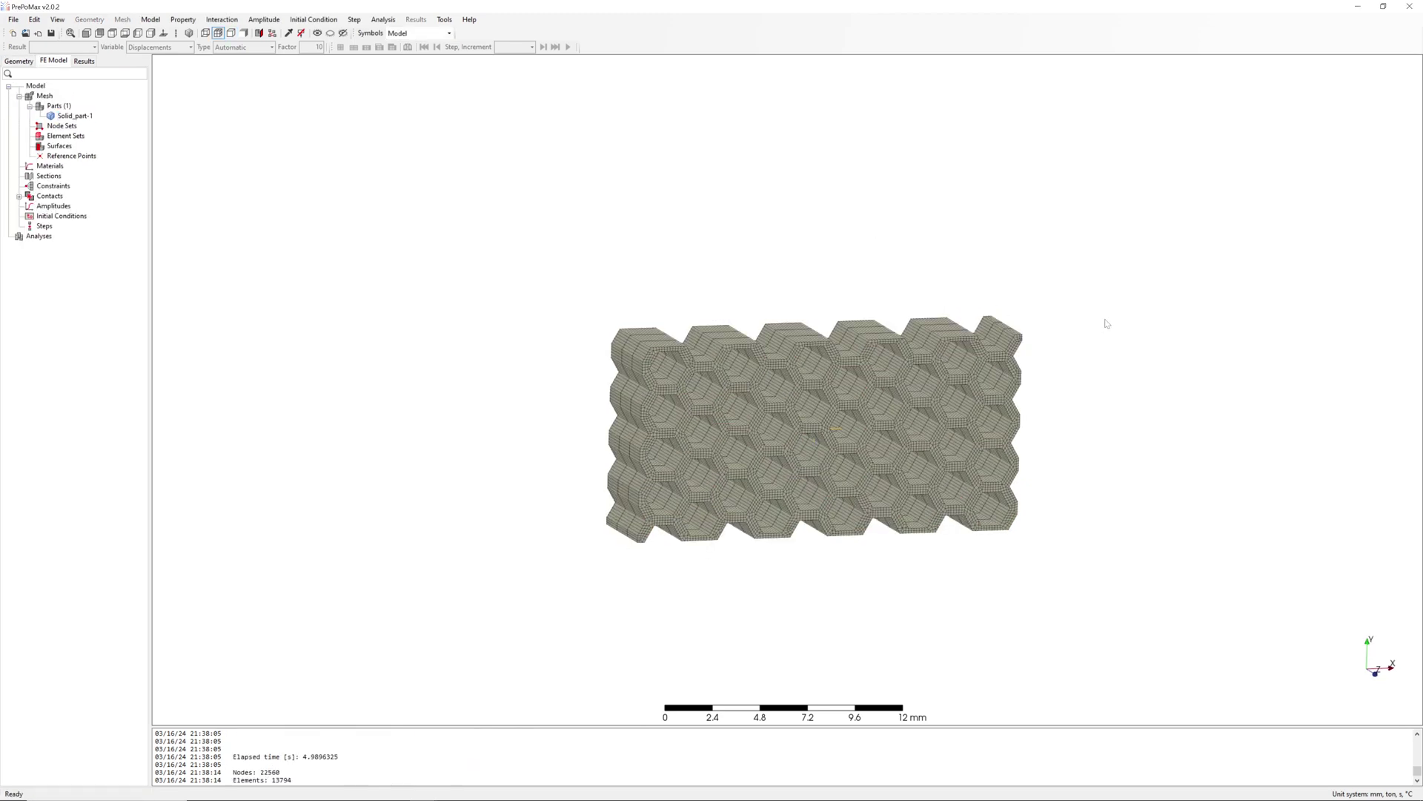
{"action": "scroll", "coordinate": [601, 595], "scroll_direction": "up", "scroll_amount": 1}
{"action": "scroll", "coordinate": [666, 529], "scroll_direction": "up", "scroll_amount": 2}
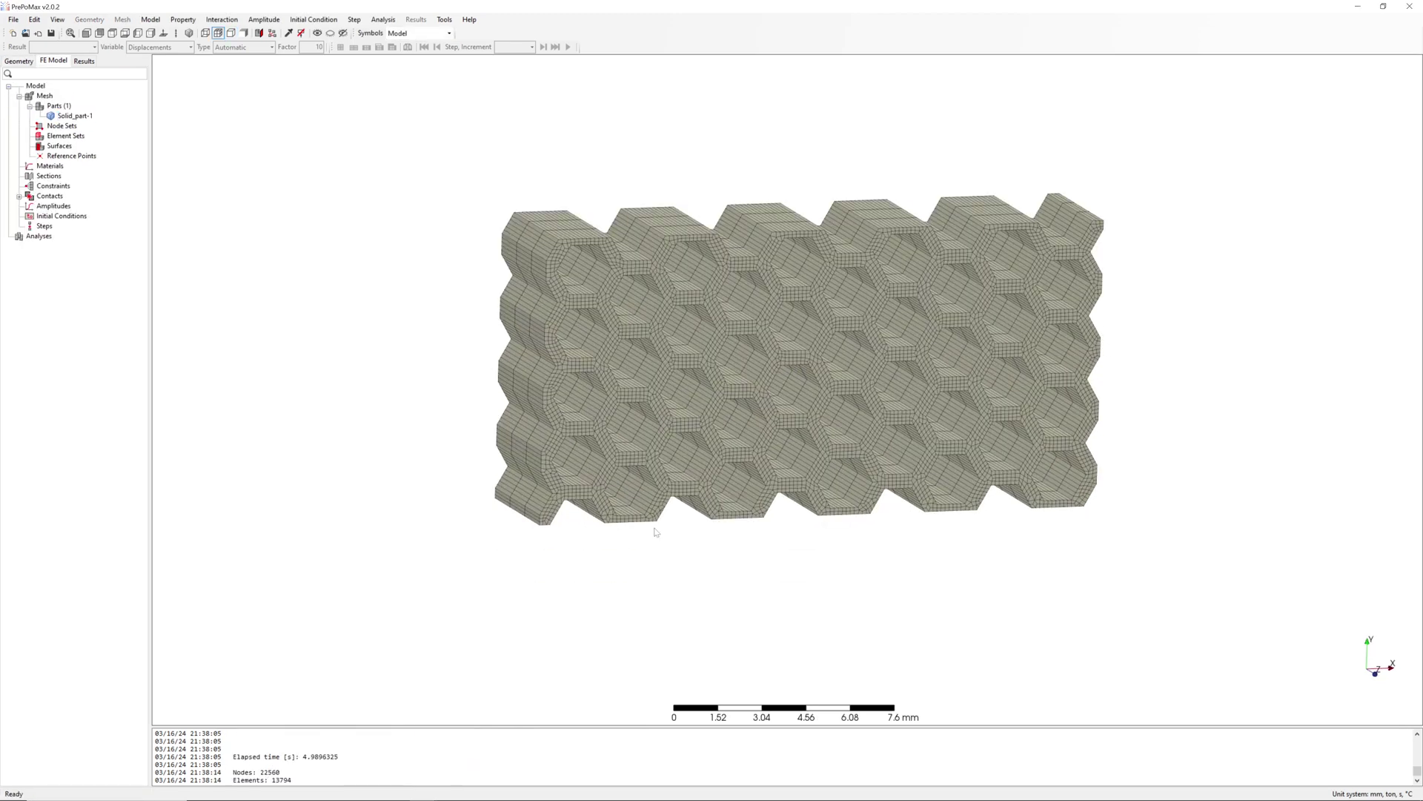
{"action": "middle_click_drag", "start_coordinate": [666, 529], "coordinate": [650, 527]}
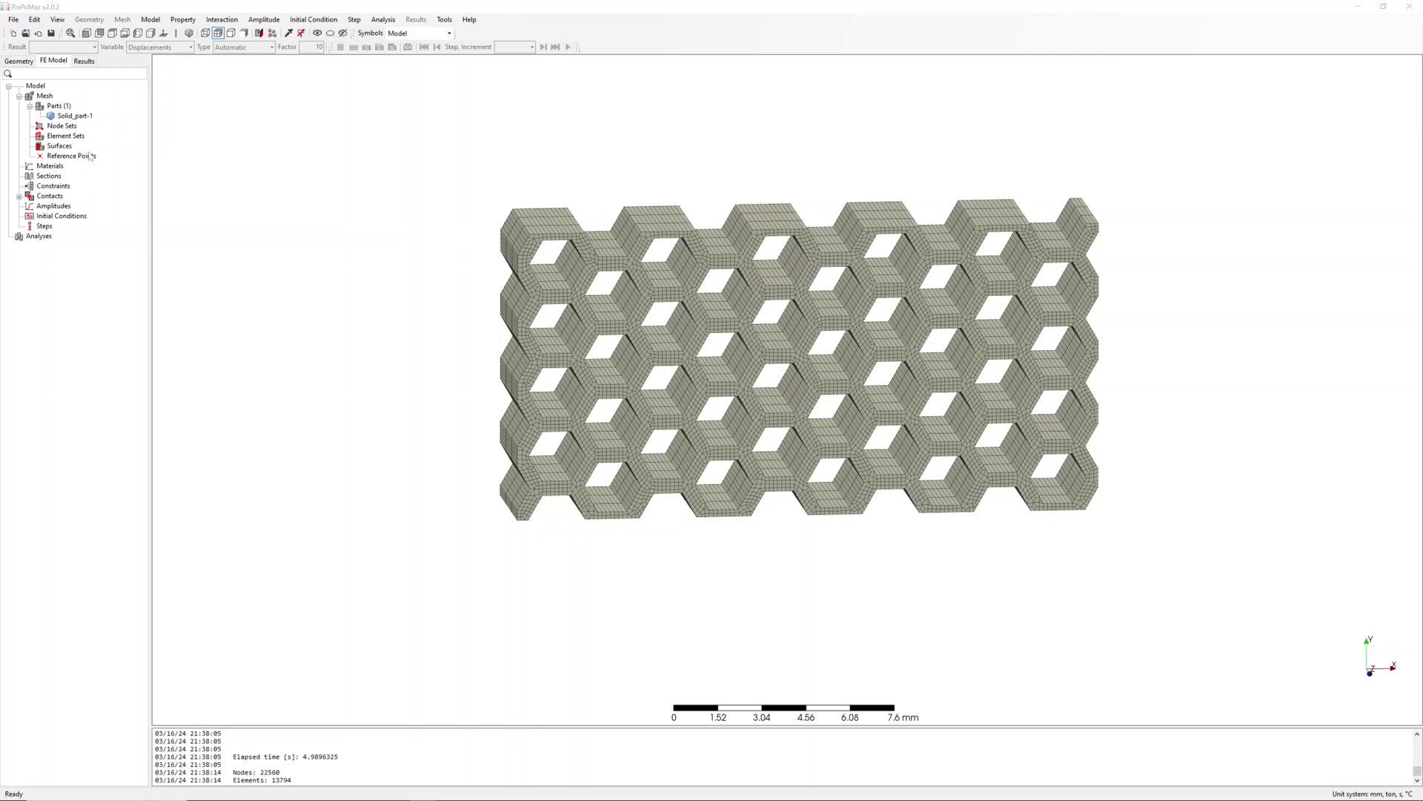
- Create element set set1 from the whole honeycomb part's 13,794 elements
{"action": "double_click", "coordinate": [64, 137]}
{"action": "type", "text": "set1"}
{"action": "left_click", "coordinate": [360, 265]}
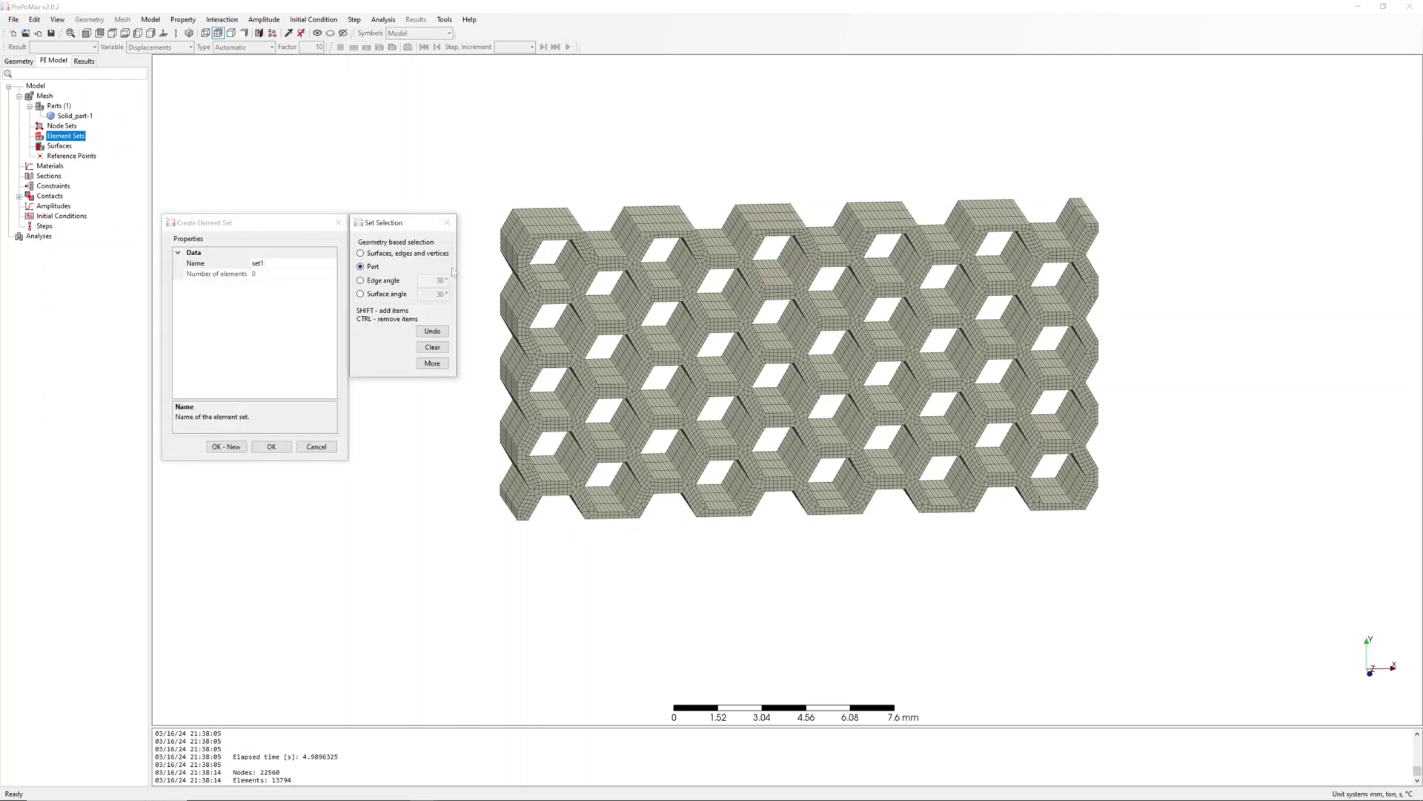
{"action": "left_click", "coordinate": [600, 264]}
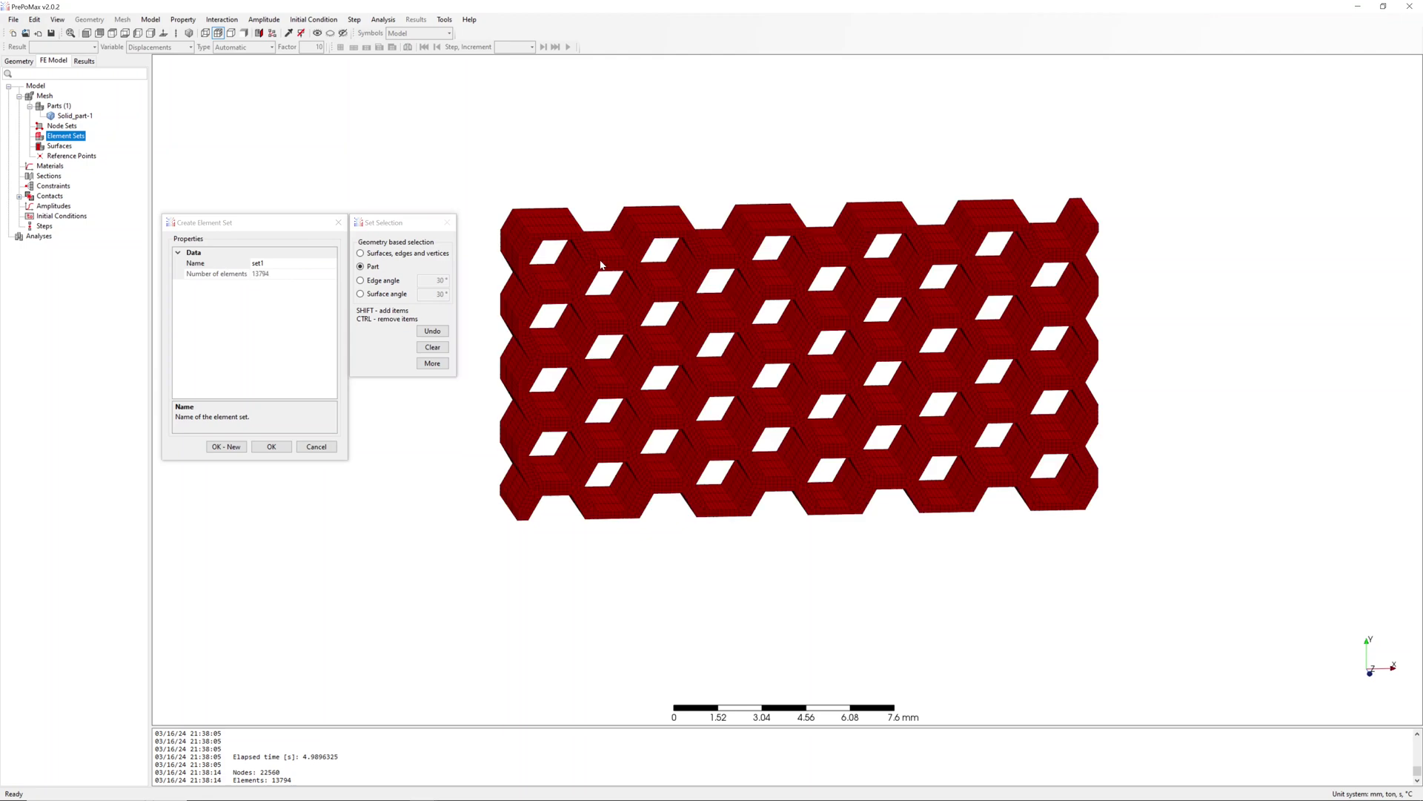
{"action": "left_click", "coordinate": [271, 446]}
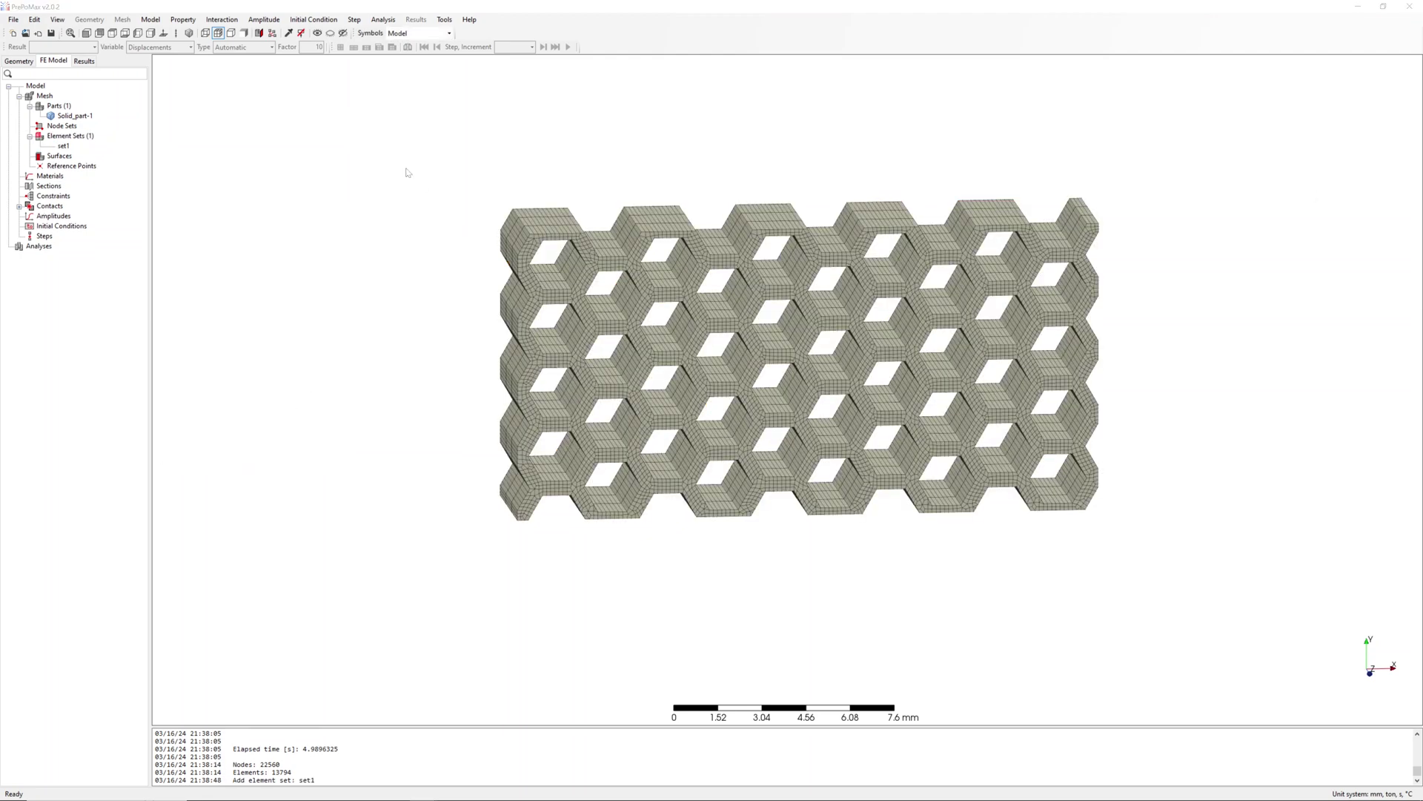
- Create reference point ref_fix at (0, 7, 2.5) mm
{"action": "right_click", "coordinate": [72, 166]}
{"action": "left_click", "coordinate": [105, 186]}
{"action": "double_click", "coordinate": [294, 268]}
{"action": "type", "text": "ref_fix"}
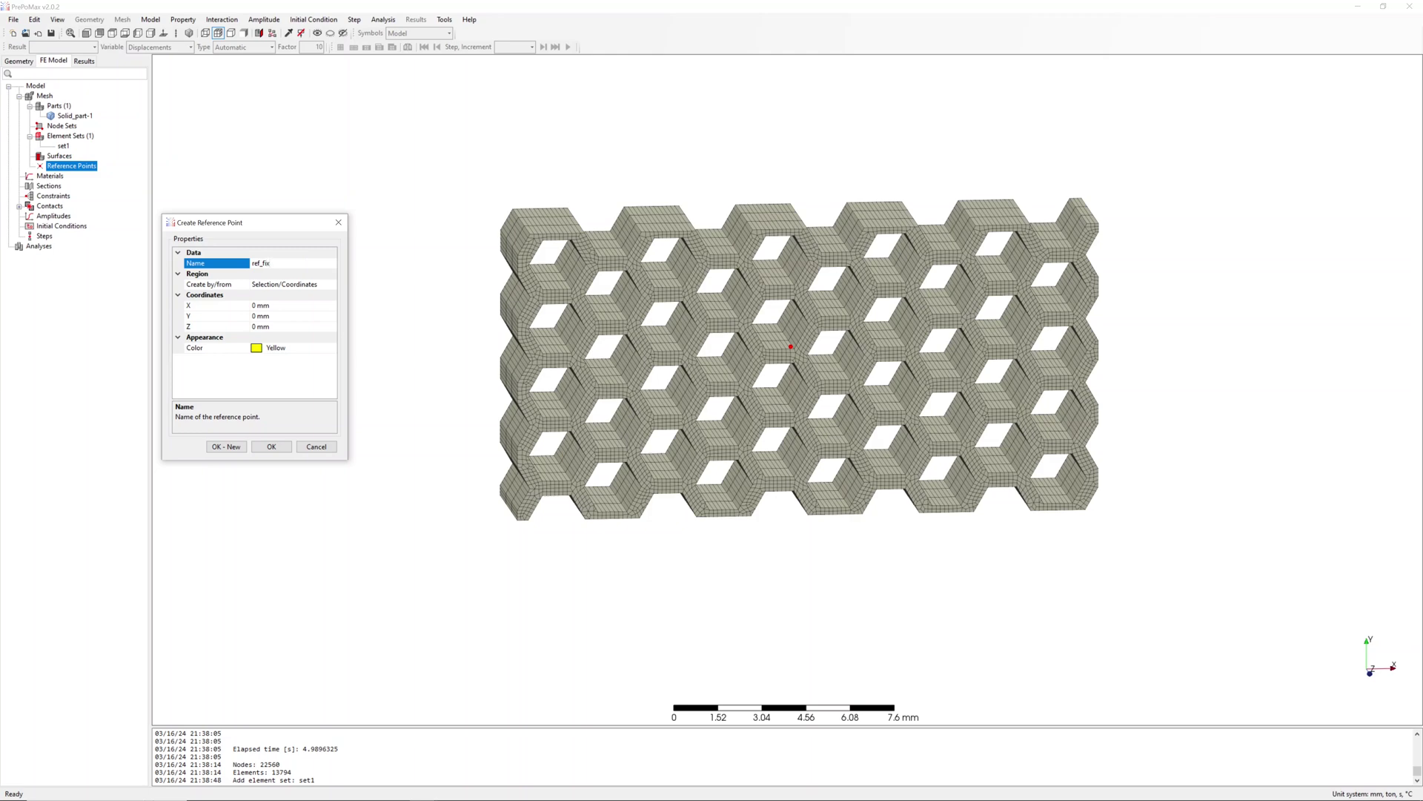
{"action": "left_click", "coordinate": [275, 308]}
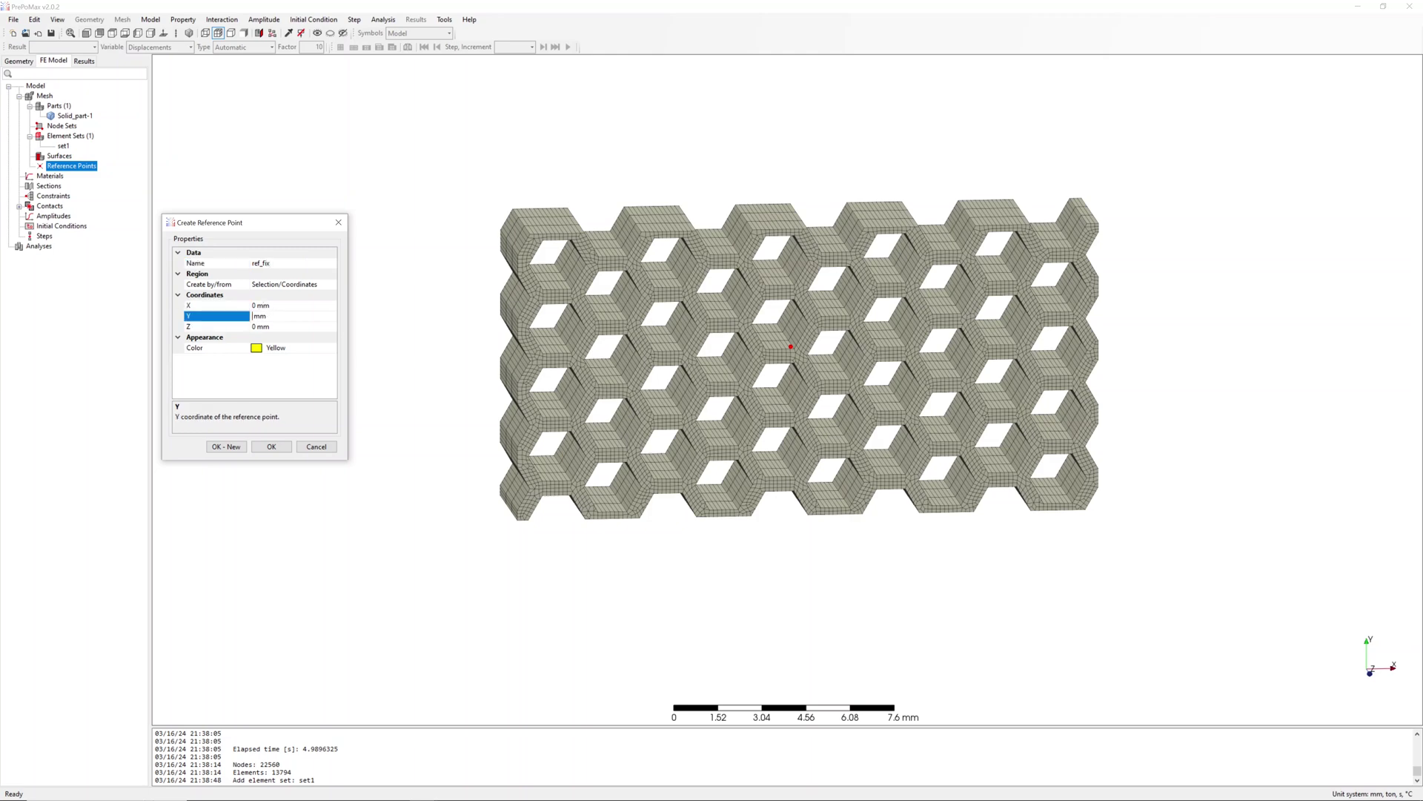
{"action": "type", "text": "1"}
{"action": "key", "text": "Tab"}
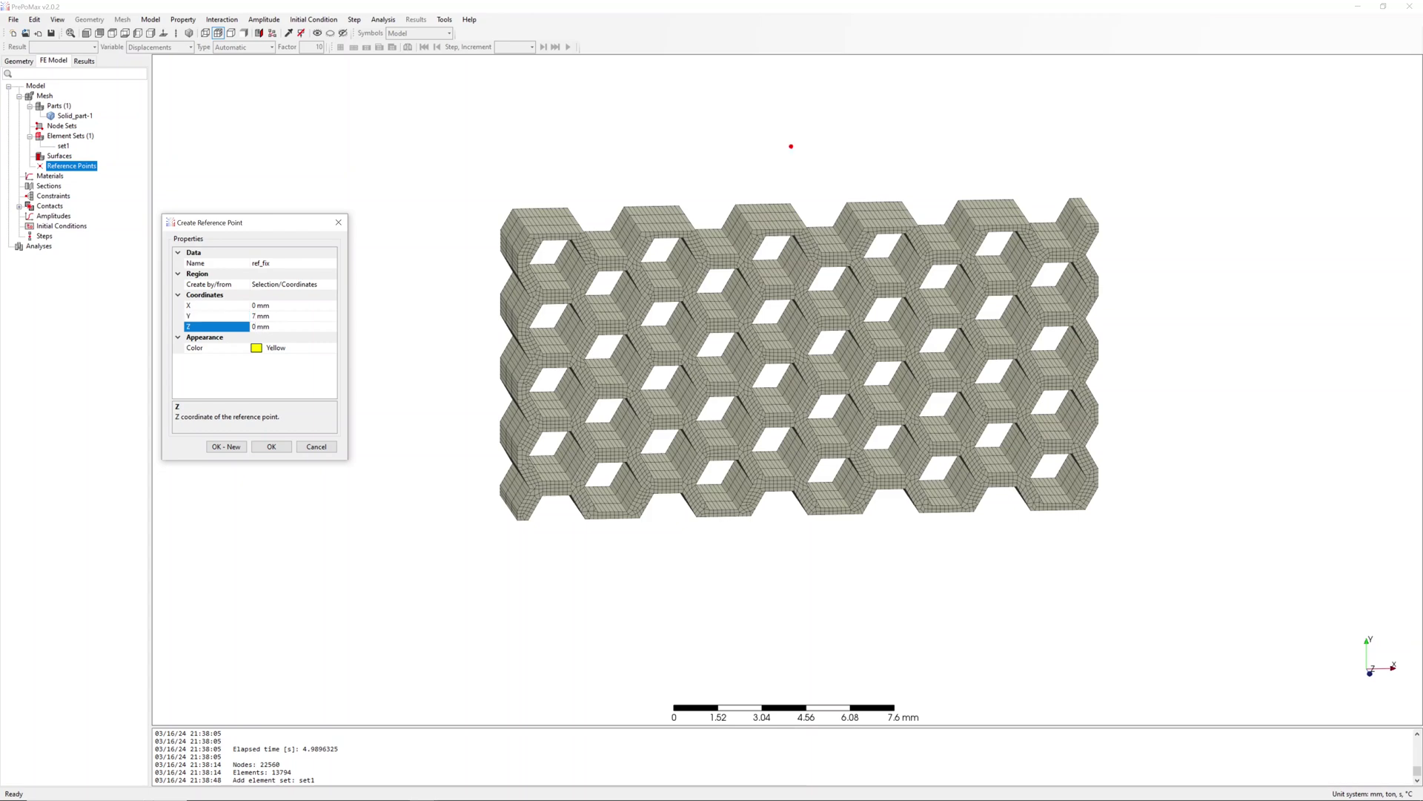
{"action": "type", "text": "2.5"}
{"action": "key", "text": "Return"}
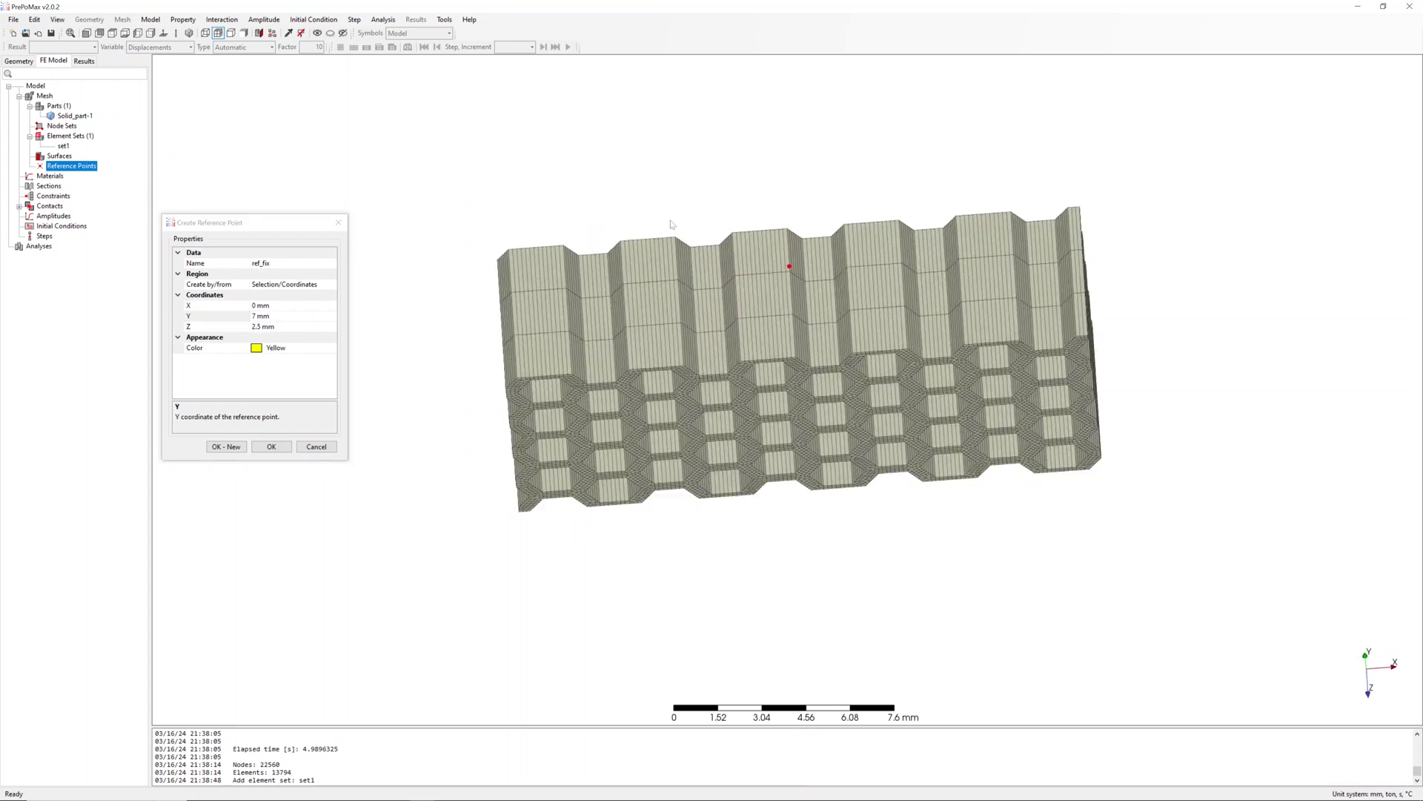
{"action": "key", "text": "Return"}
{"action": "type", "text": "ref_move"}
- Create reference point ref_move at (0, -7, 2.5) mm
{"action": "left_click", "coordinate": [253, 301]}
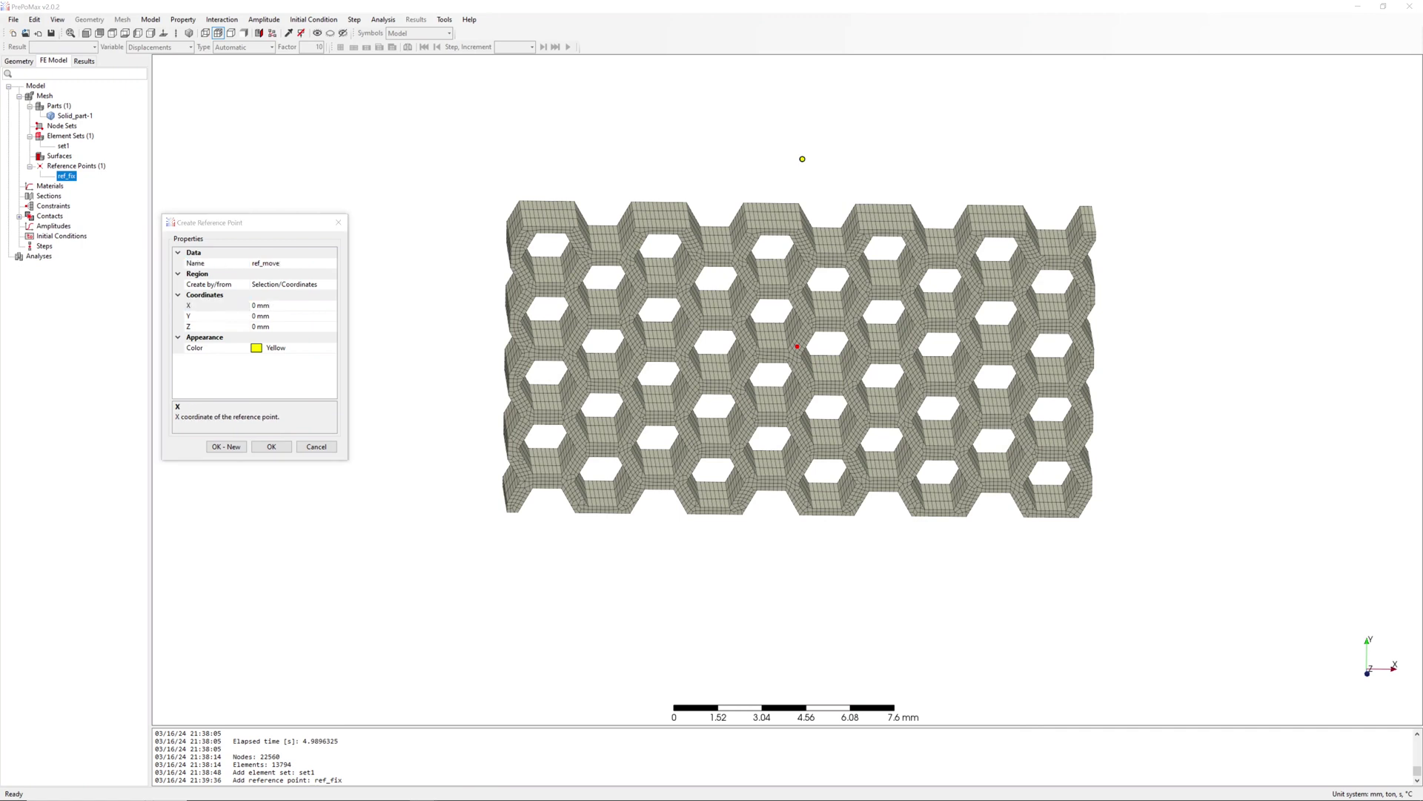
{"action": "left_click", "coordinate": [262, 317]}
{"action": "type", "text": "-7"}
{"action": "left_click", "coordinate": [264, 325]}
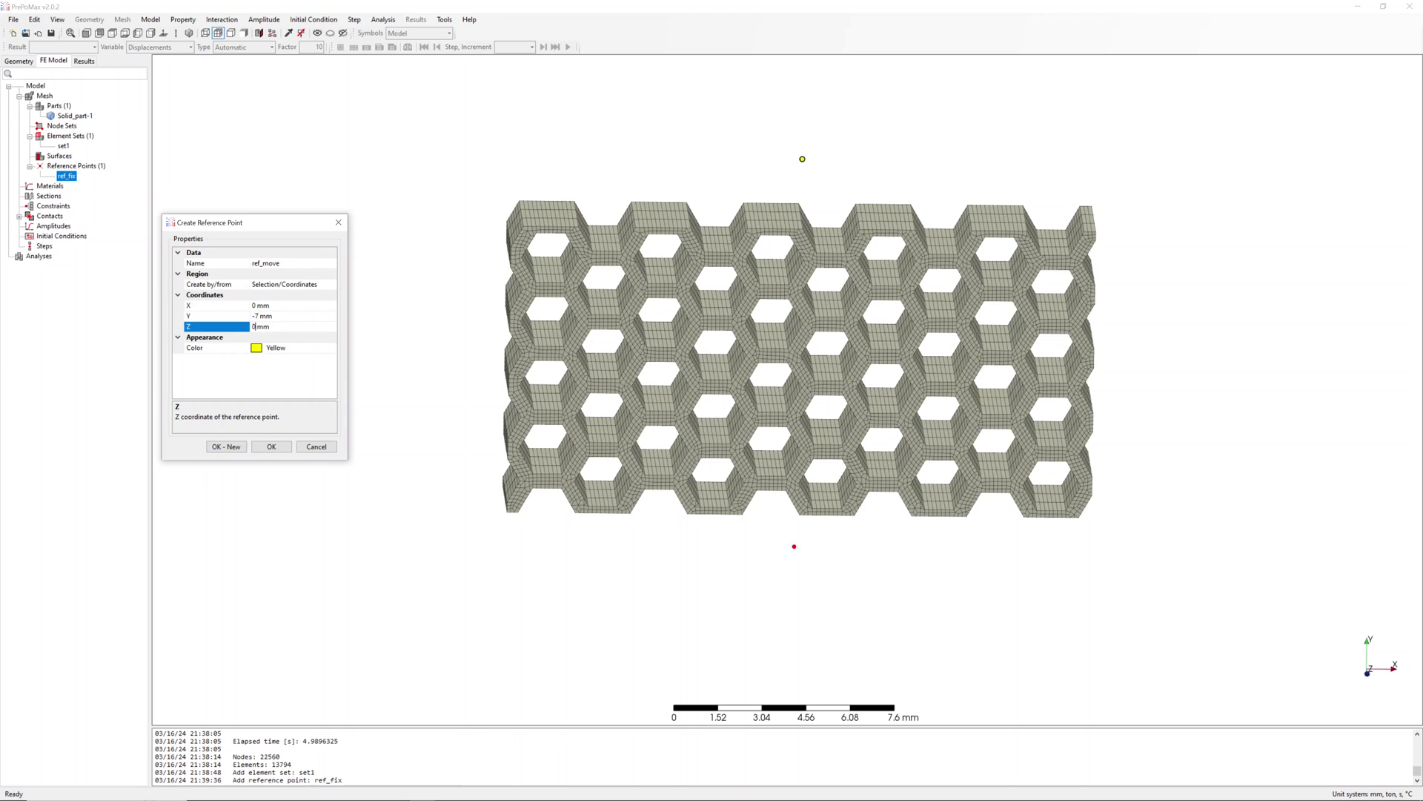
{"action": "type", "text": "25"}
{"action": "left_click", "coordinate": [284, 317]}
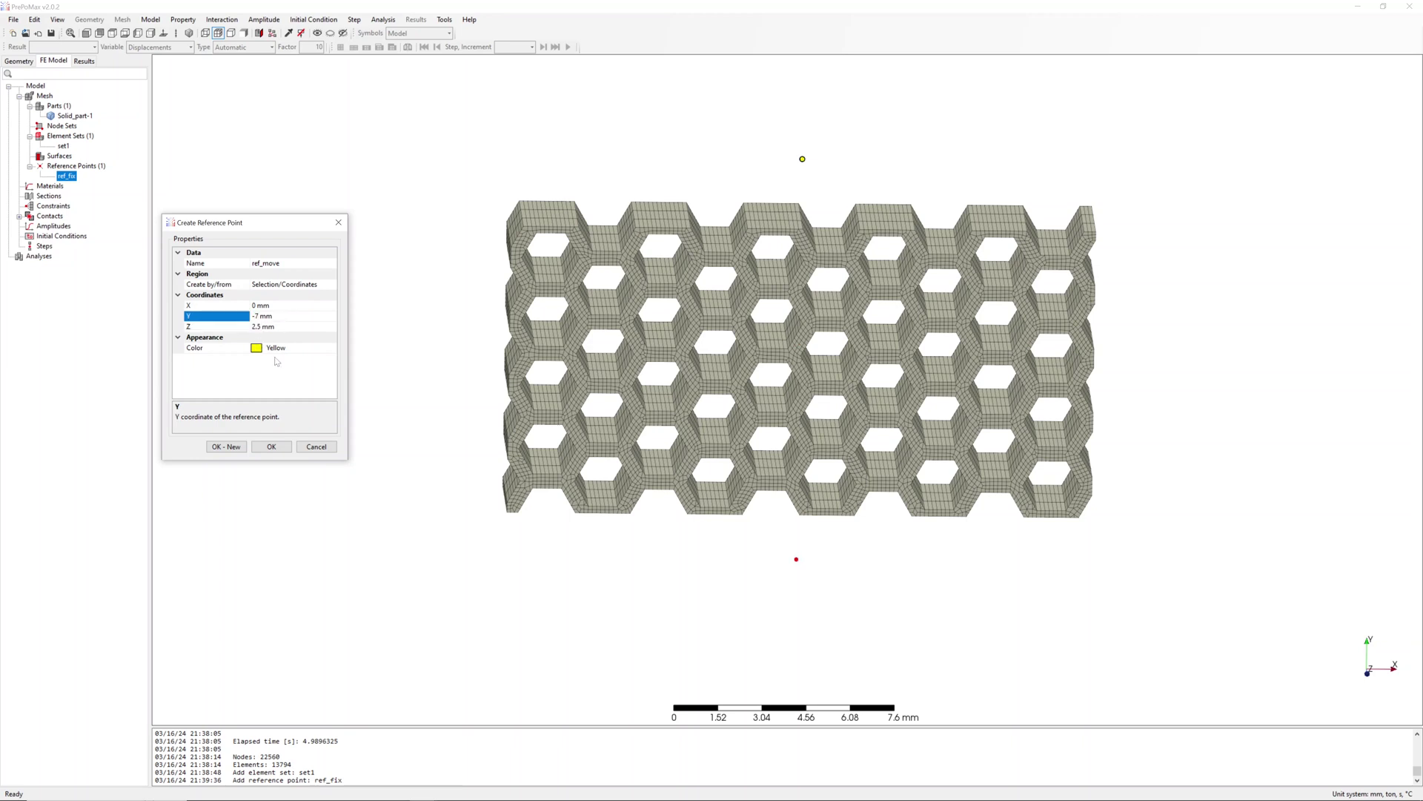
{"action": "left_click", "coordinate": [270, 446]}
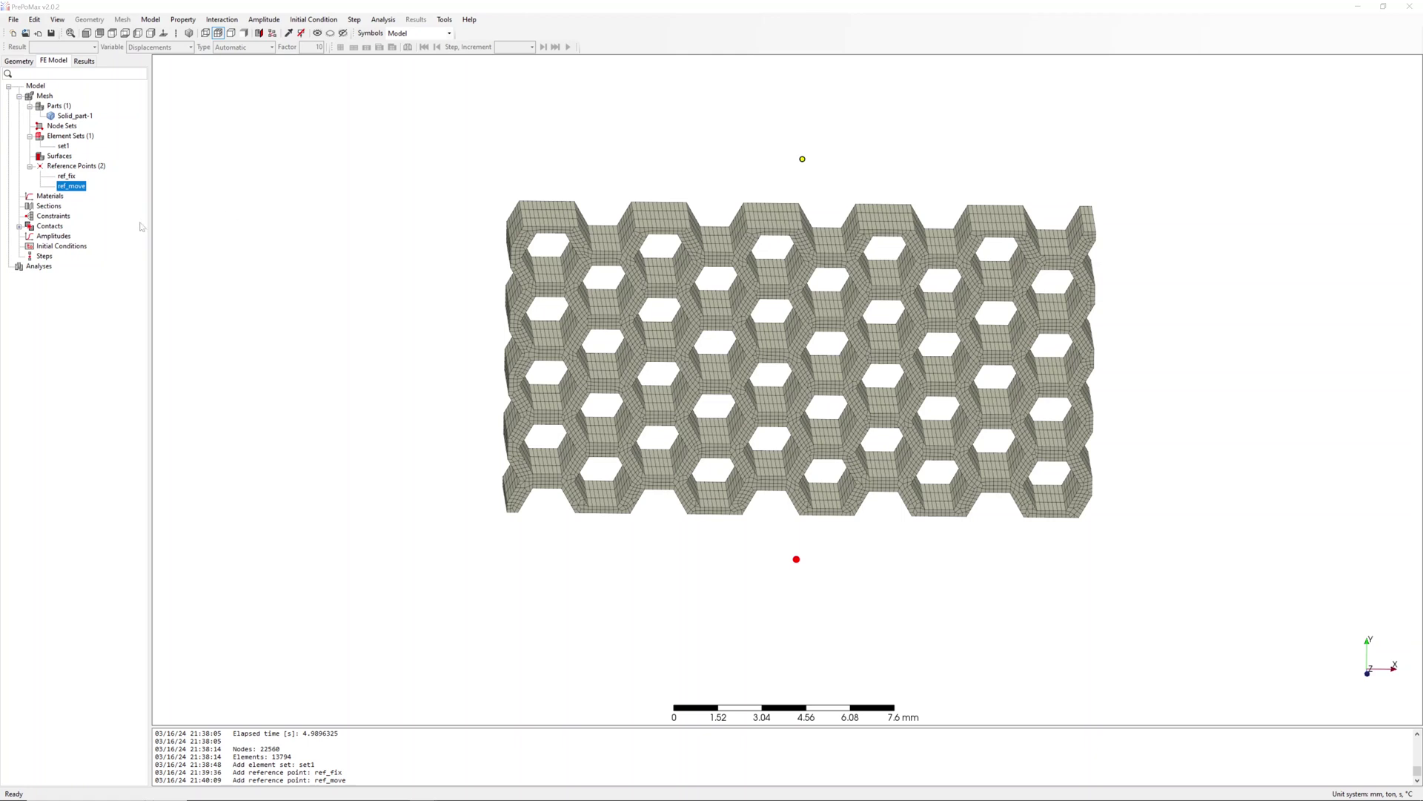
- Start a rigid body constraint on ref_fix using surface-angle face selection
{"action": "right_click", "coordinate": [50, 216]}
{"action": "left_click", "coordinate": [84, 222]}
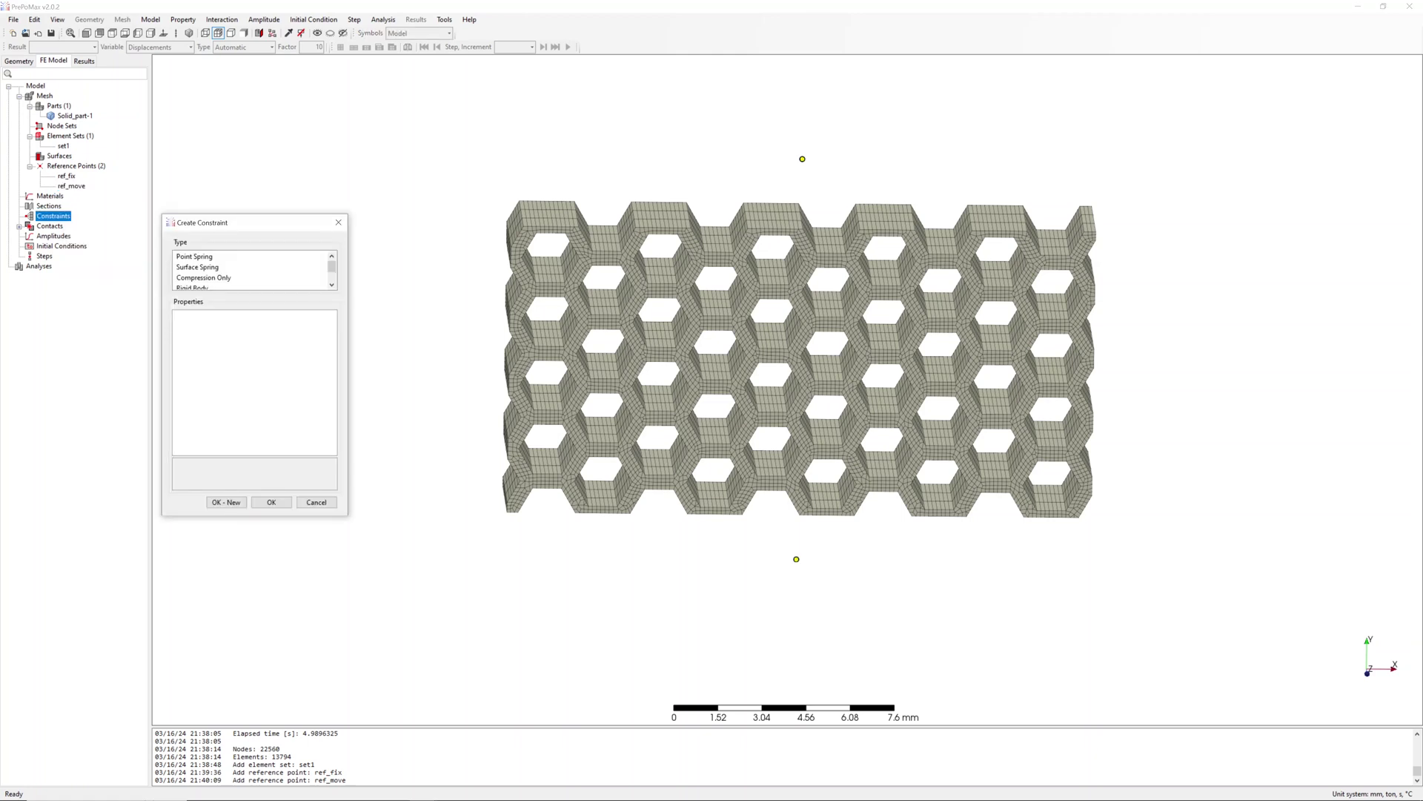
{"action": "scroll", "coordinate": [245, 270], "scroll_direction": "down", "scroll_amount": 1}
{"action": "left_click", "coordinate": [192, 267]}
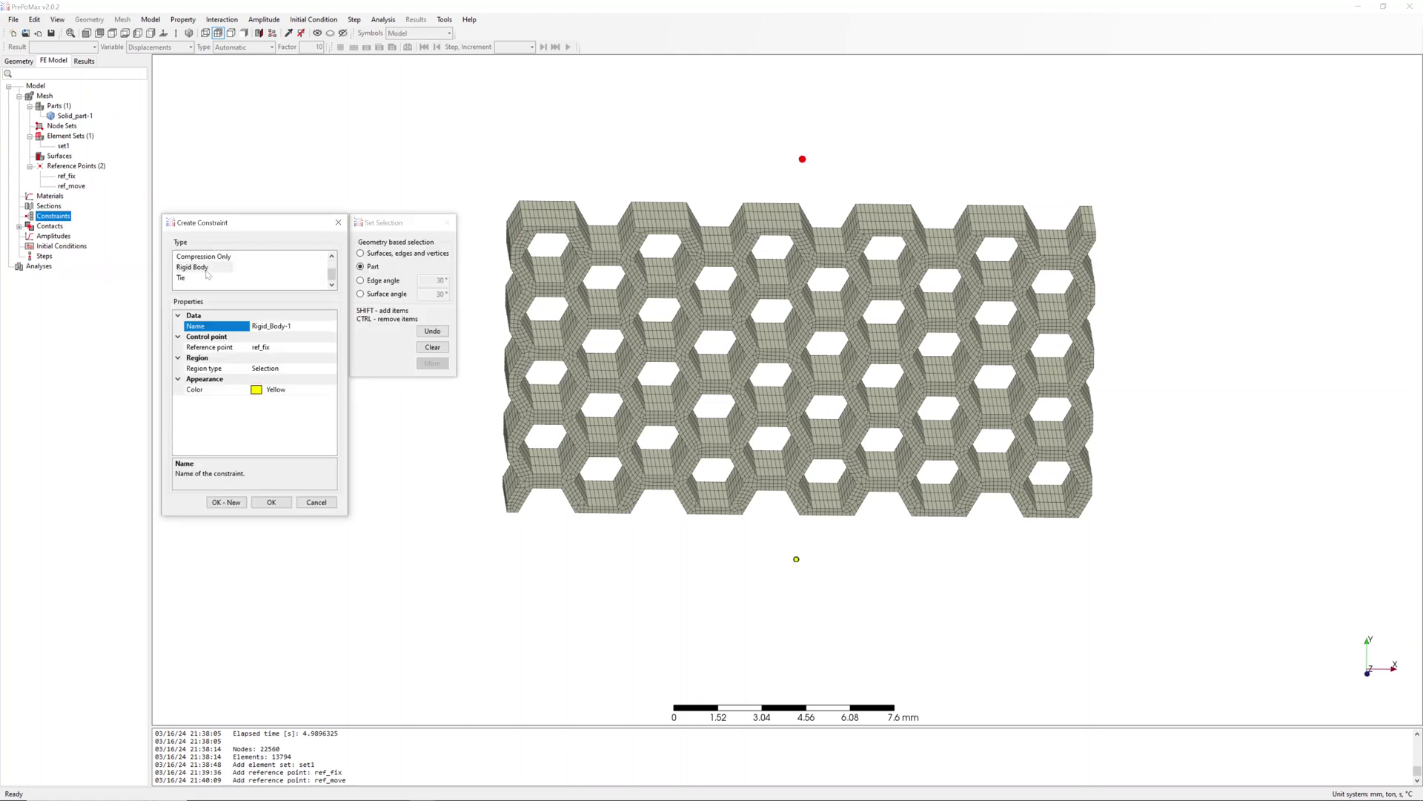
{"action": "left_click", "coordinate": [371, 296]}
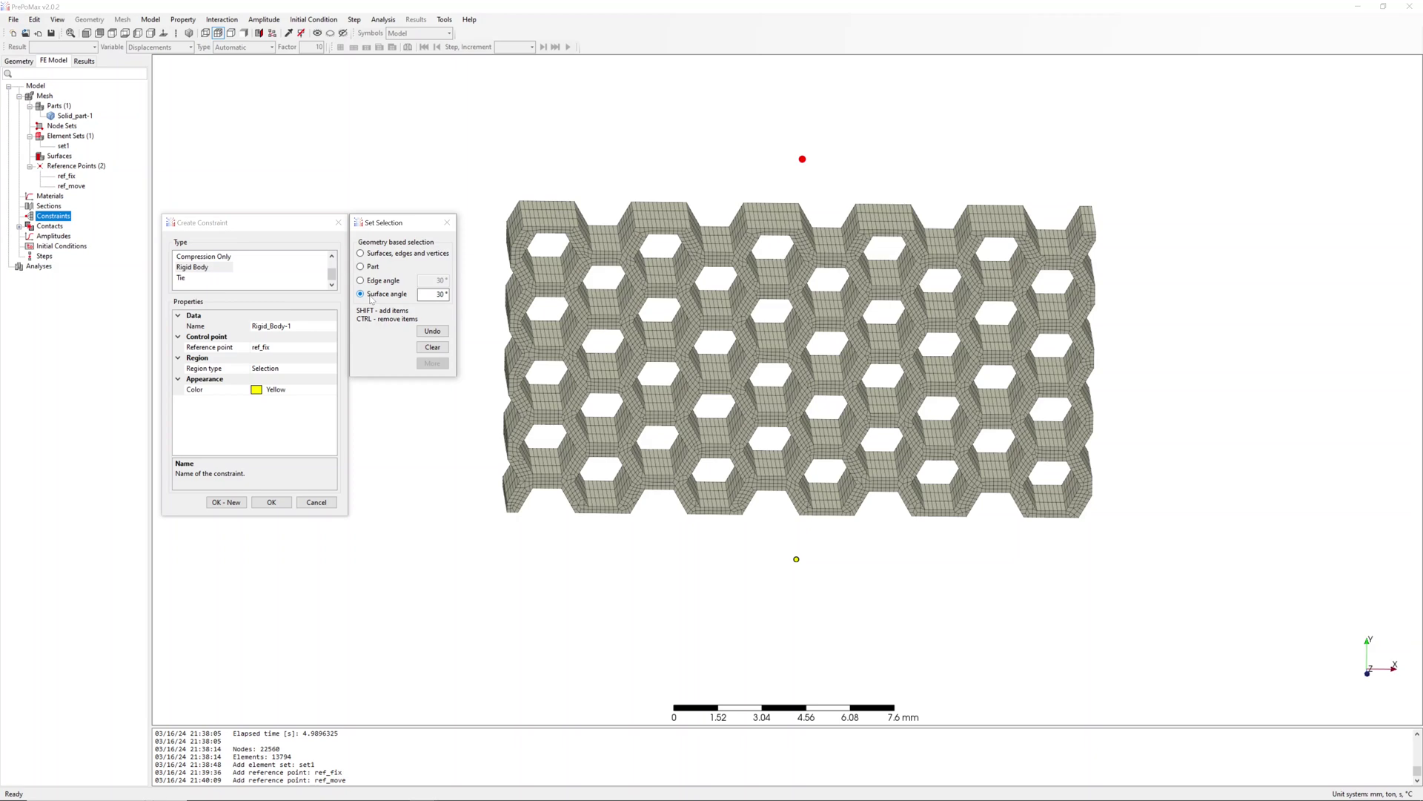
{"action": "scroll", "coordinate": [529, 185], "scroll_direction": "up", "scroll_amount": 1}
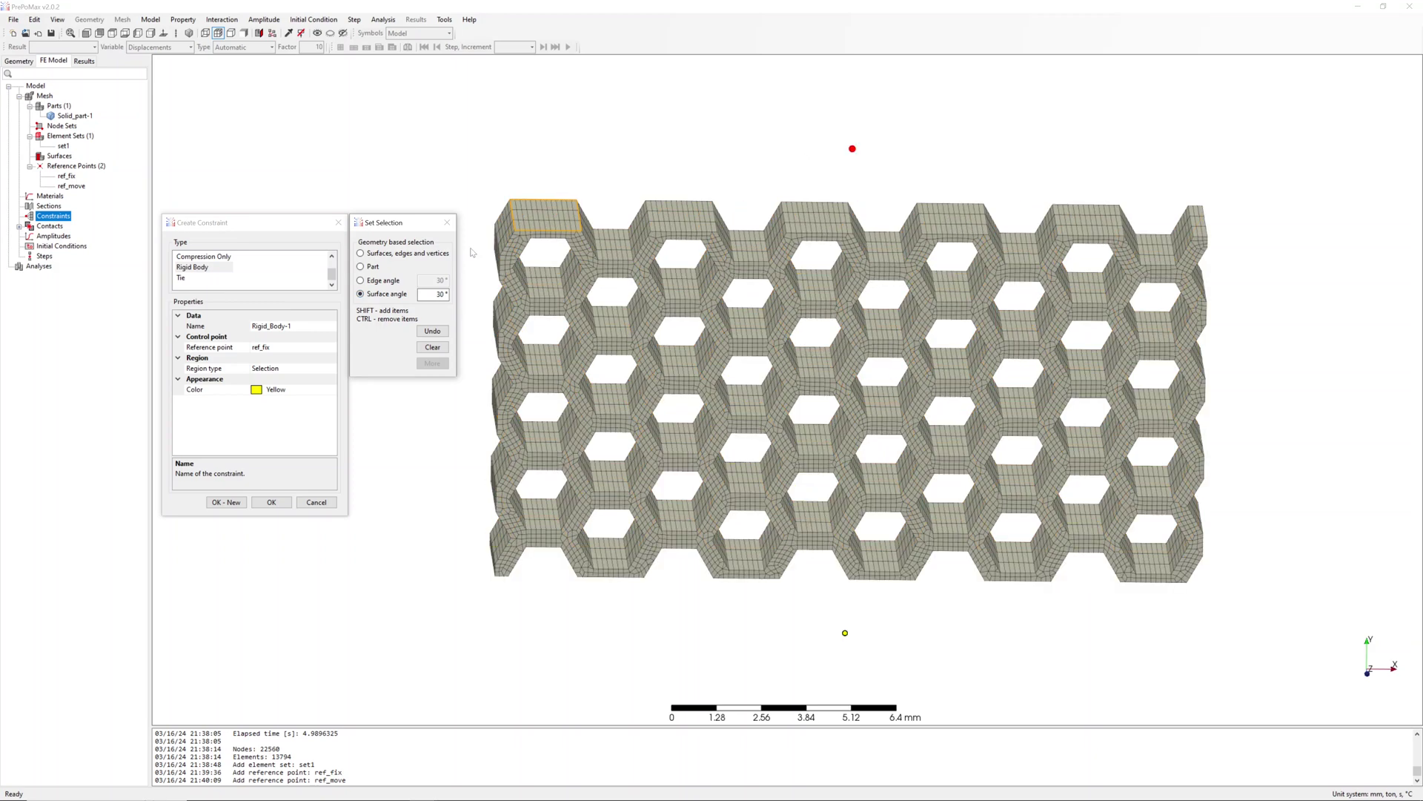
- Select every top face of the honeycomb, left to right
{"action": "left_click", "coordinate": [546, 214]}
{"action": "left_click", "coordinate": [611, 241]}
{"action": "left_click", "coordinate": [681, 216]}
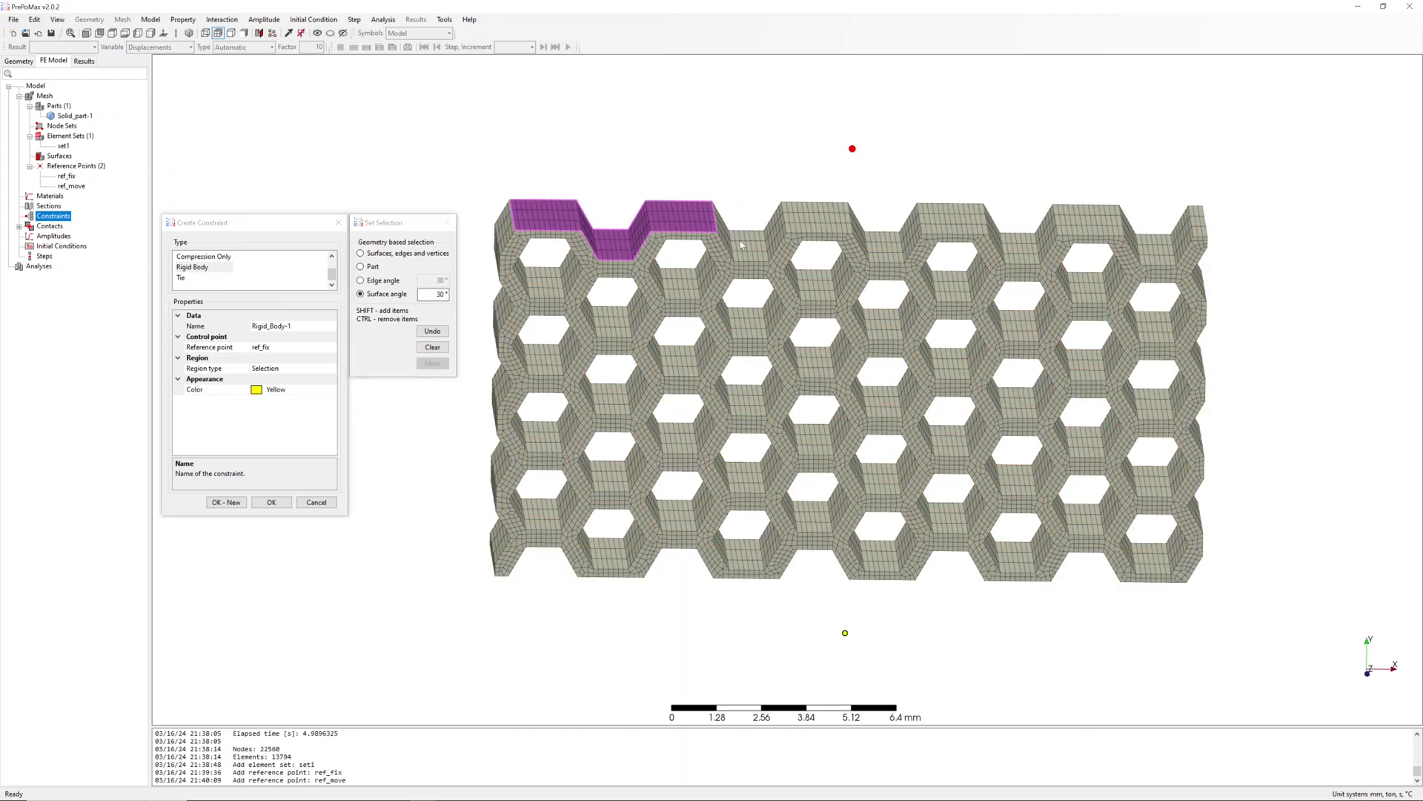
{"action": "left_click", "coordinate": [723, 228]}
{"action": "left_click", "coordinate": [775, 231]}
{"action": "left_click", "coordinate": [815, 217]}
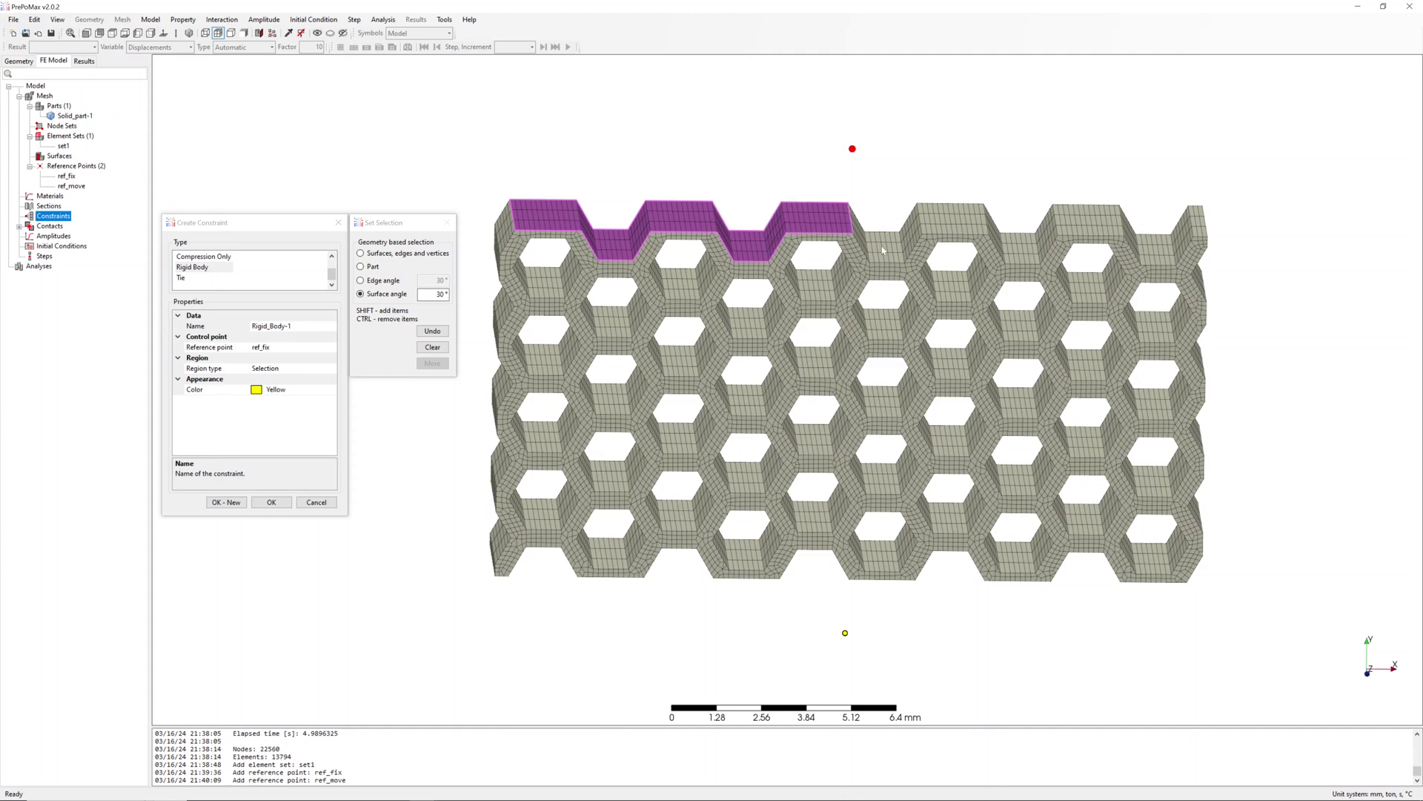
{"action": "left_click", "coordinate": [859, 231]}
{"action": "left_click", "coordinate": [884, 247]}
{"action": "left_click", "coordinate": [952, 218]}
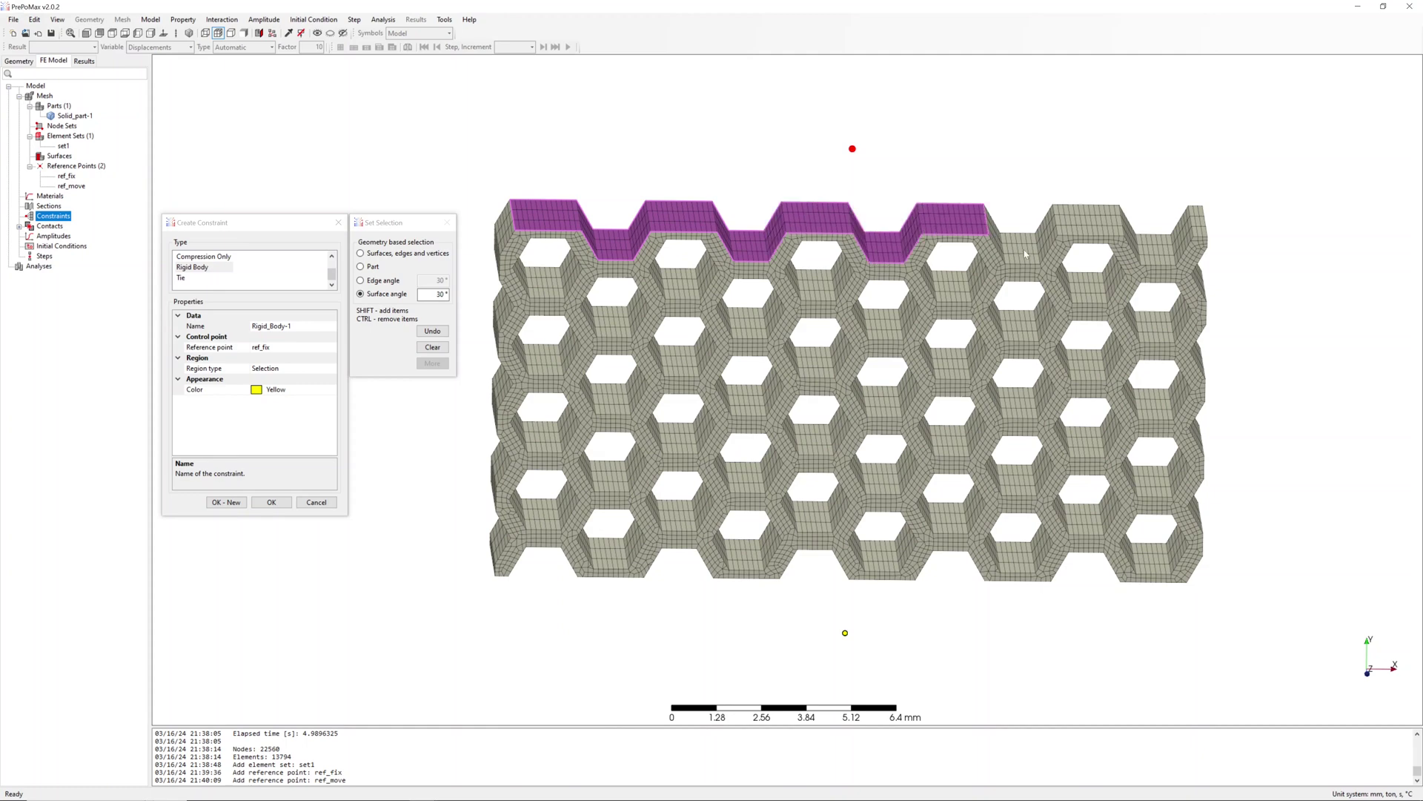
{"action": "left_click", "coordinate": [994, 237]}
{"action": "left_click", "coordinate": [1047, 233]}
{"action": "left_click", "coordinate": [1090, 219]}
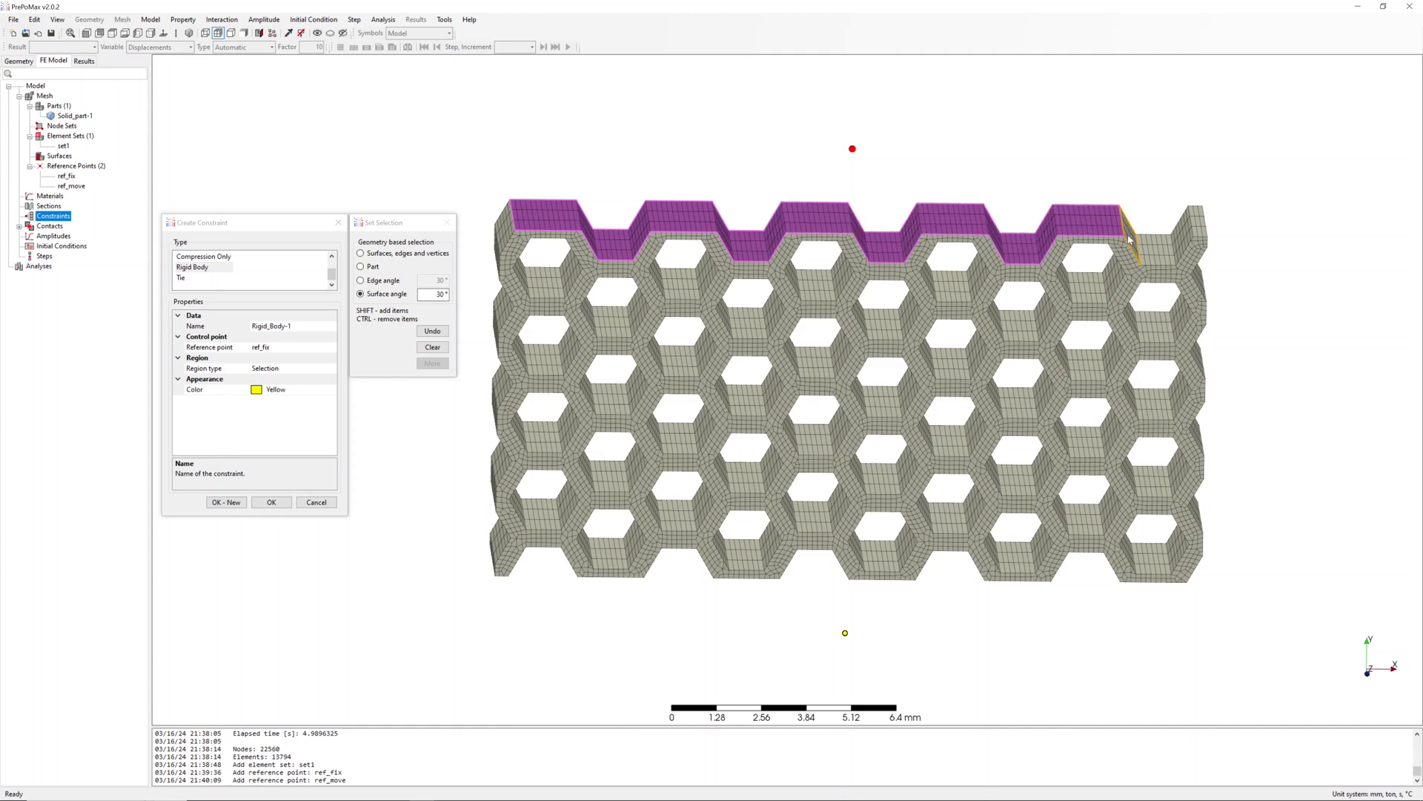
{"action": "left_click", "coordinate": [1129, 235]}
{"action": "left_click", "coordinate": [1184, 240]}
{"action": "left_click", "coordinate": [1196, 223]}
- Colour the constraint green and create Rigid_Body-1
{"action": "left_click", "coordinate": [305, 390]}
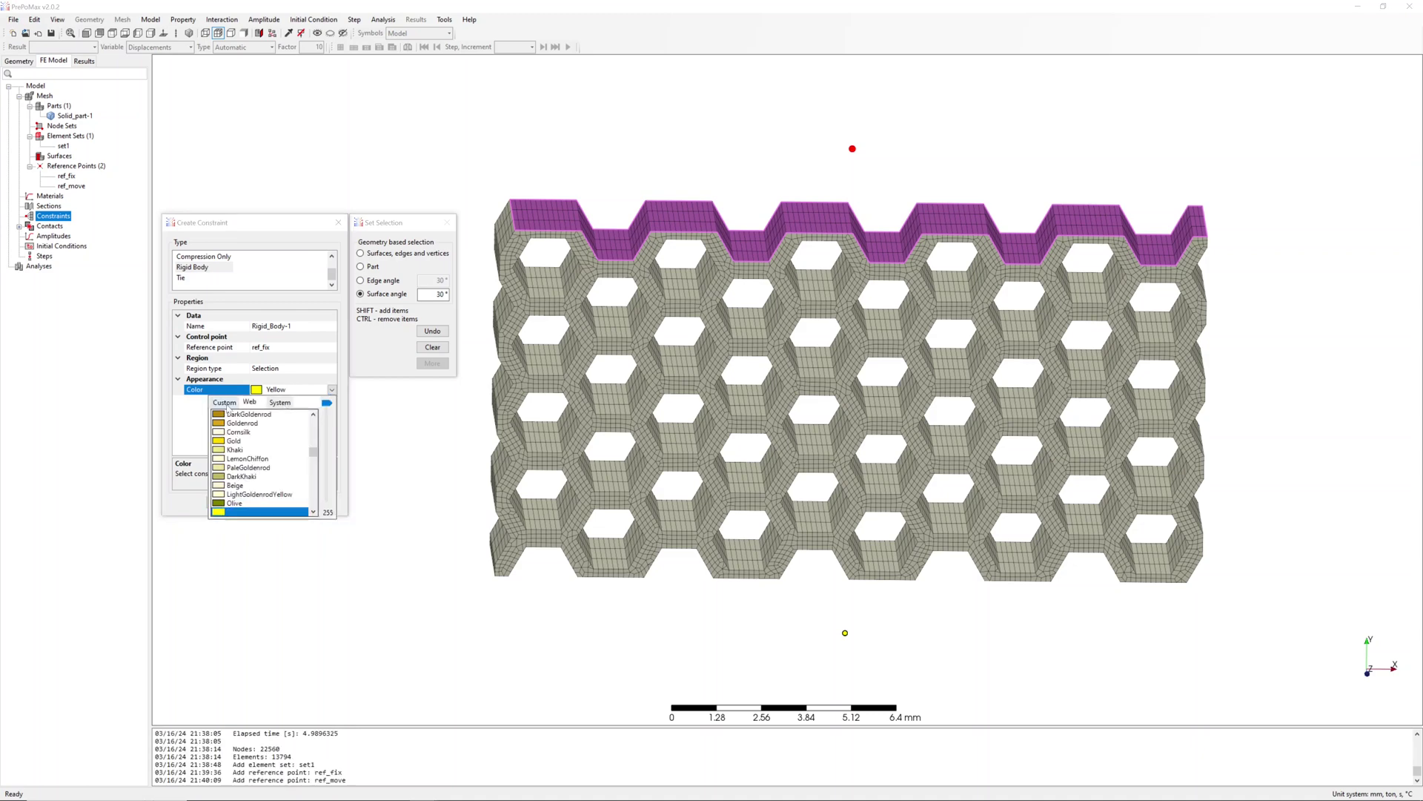
{"action": "left_click", "coordinate": [272, 443]}
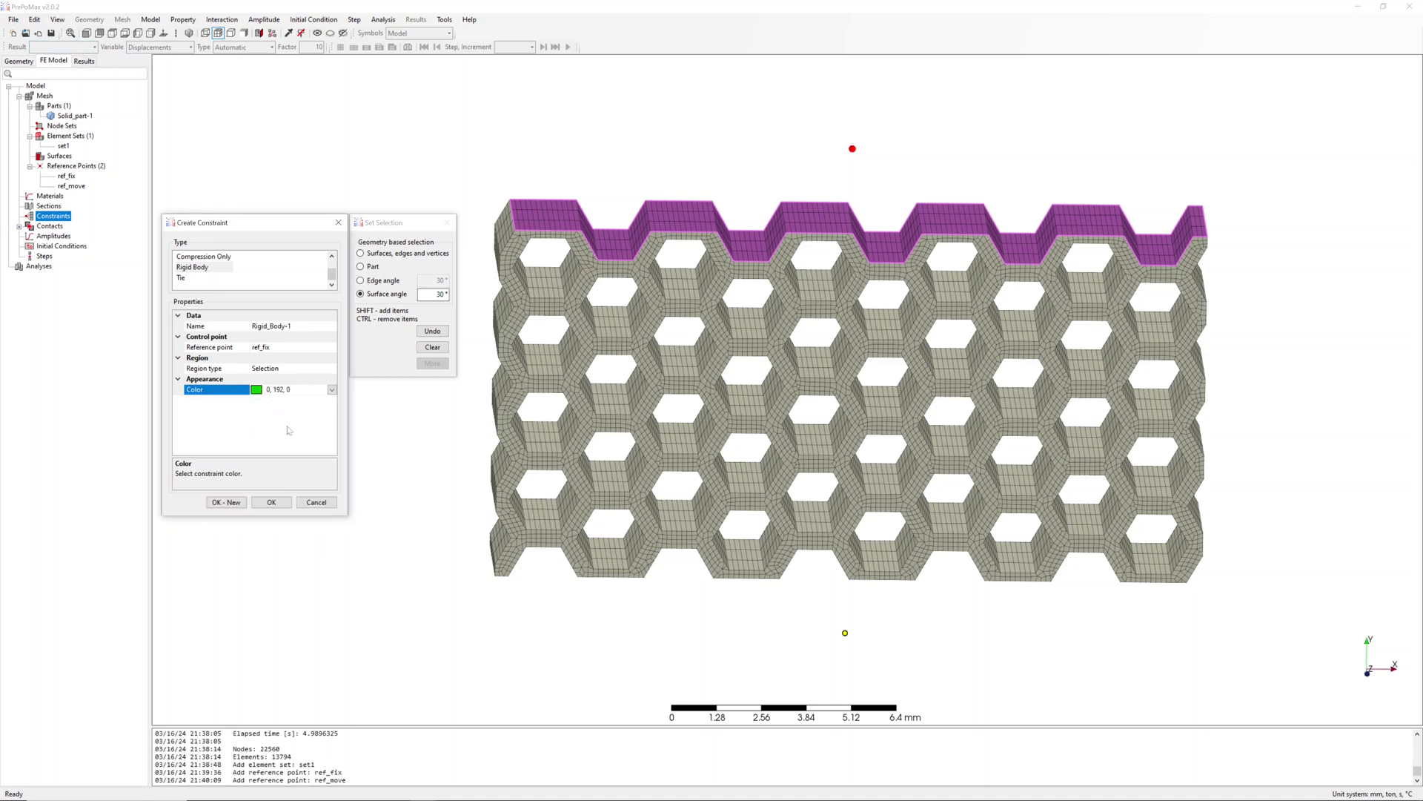
{"action": "left_click", "coordinate": [229, 501]}
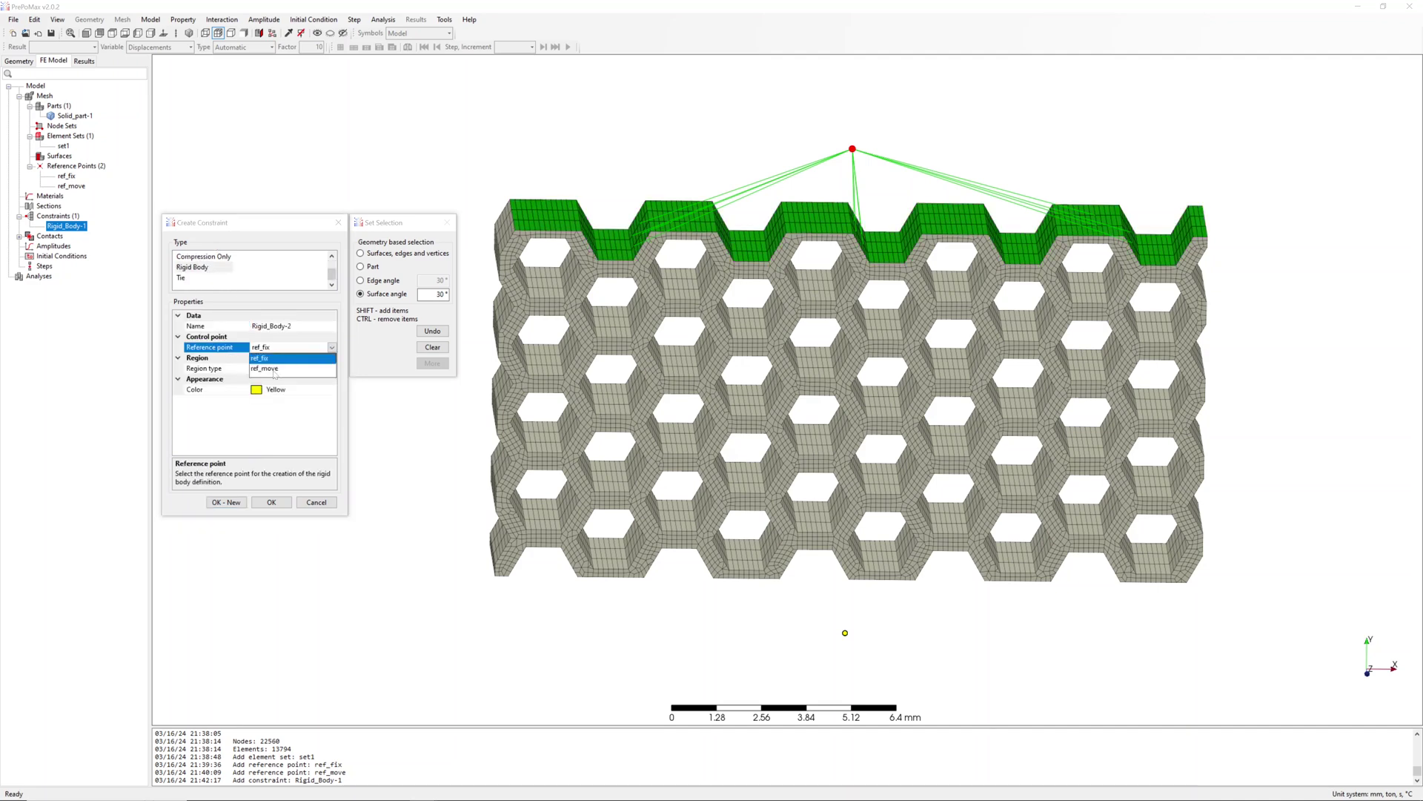
- Tie the second rigid body to ref_move and select all the honeycomb's bottom faces
{"action": "left_click", "coordinate": [386, 327]}
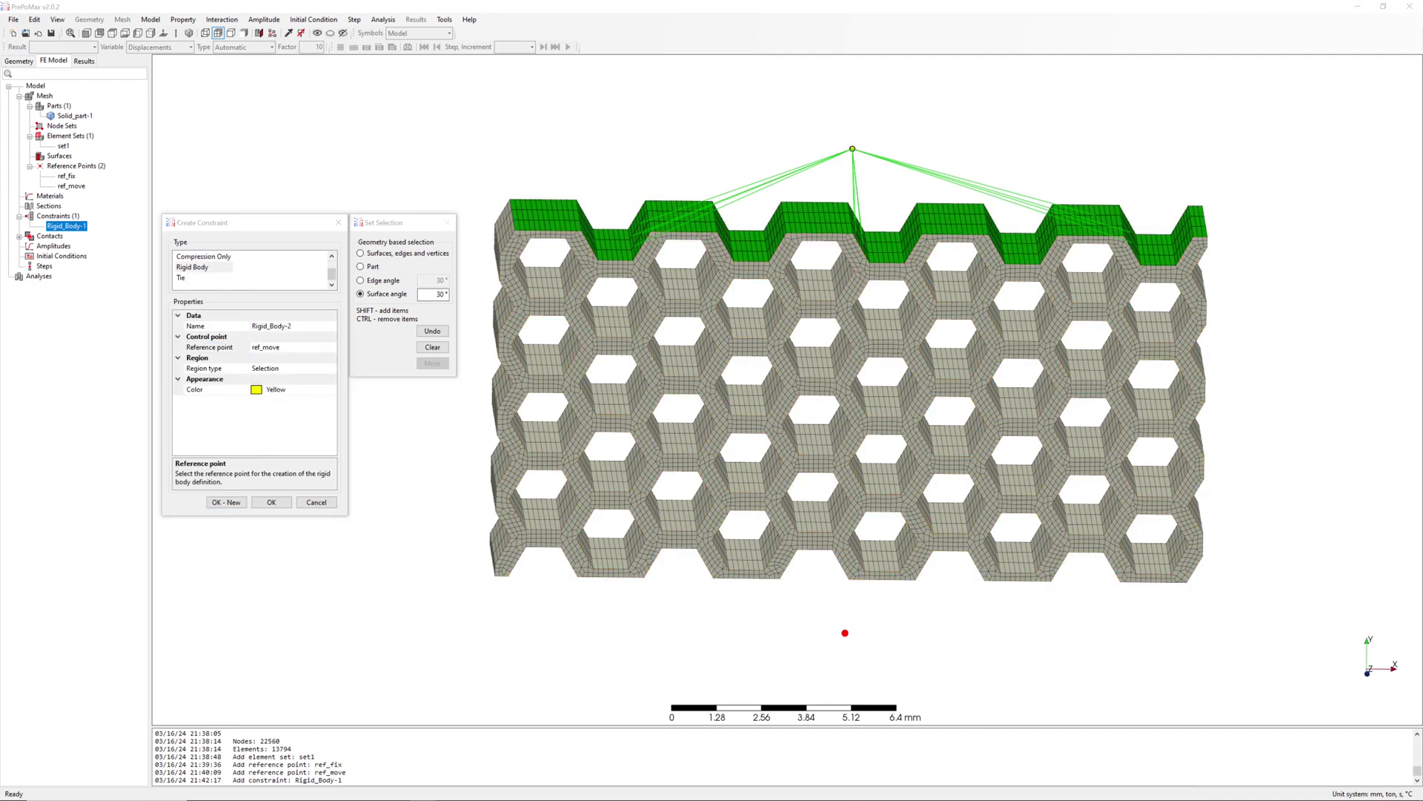
{"action": "middle_click_drag", "start_coordinate": [669, 184], "coordinate": [528, 578]}
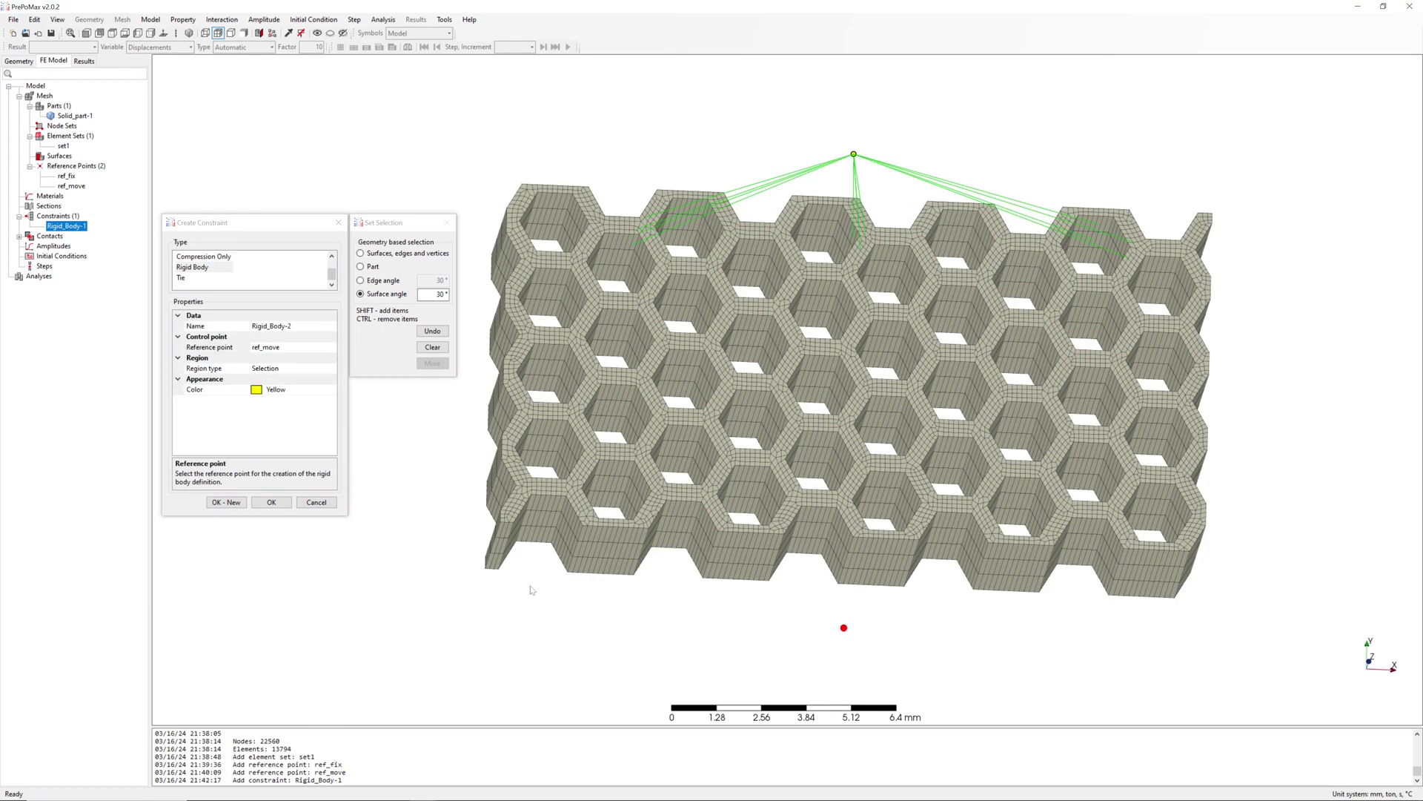
{"action": "left_click", "coordinate": [503, 540]}
{"action": "left_click", "coordinate": [539, 523], "text": "shift"}
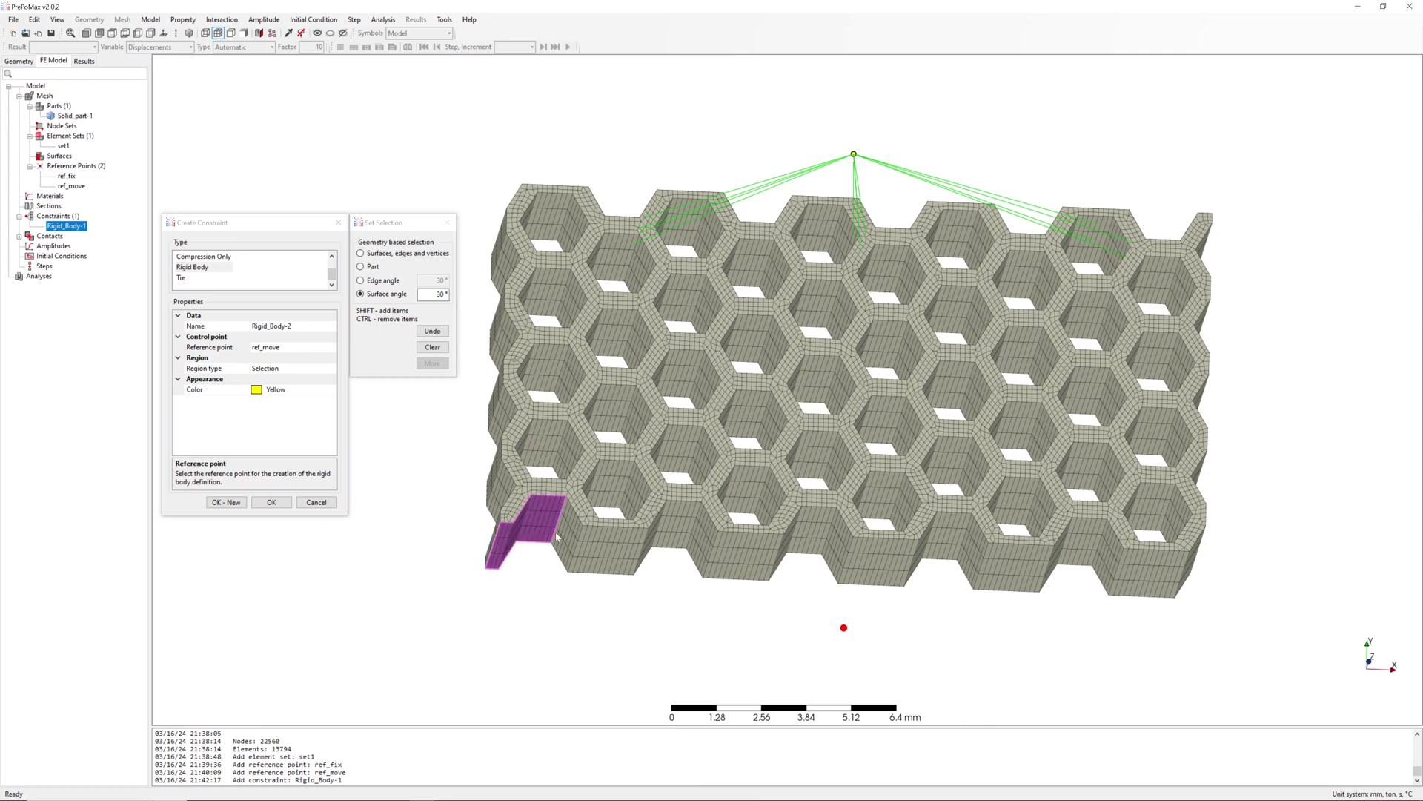
{"action": "left_click", "coordinate": [609, 556], "text": "shift"}
{"action": "left_click", "coordinate": [651, 534], "text": "shift"}
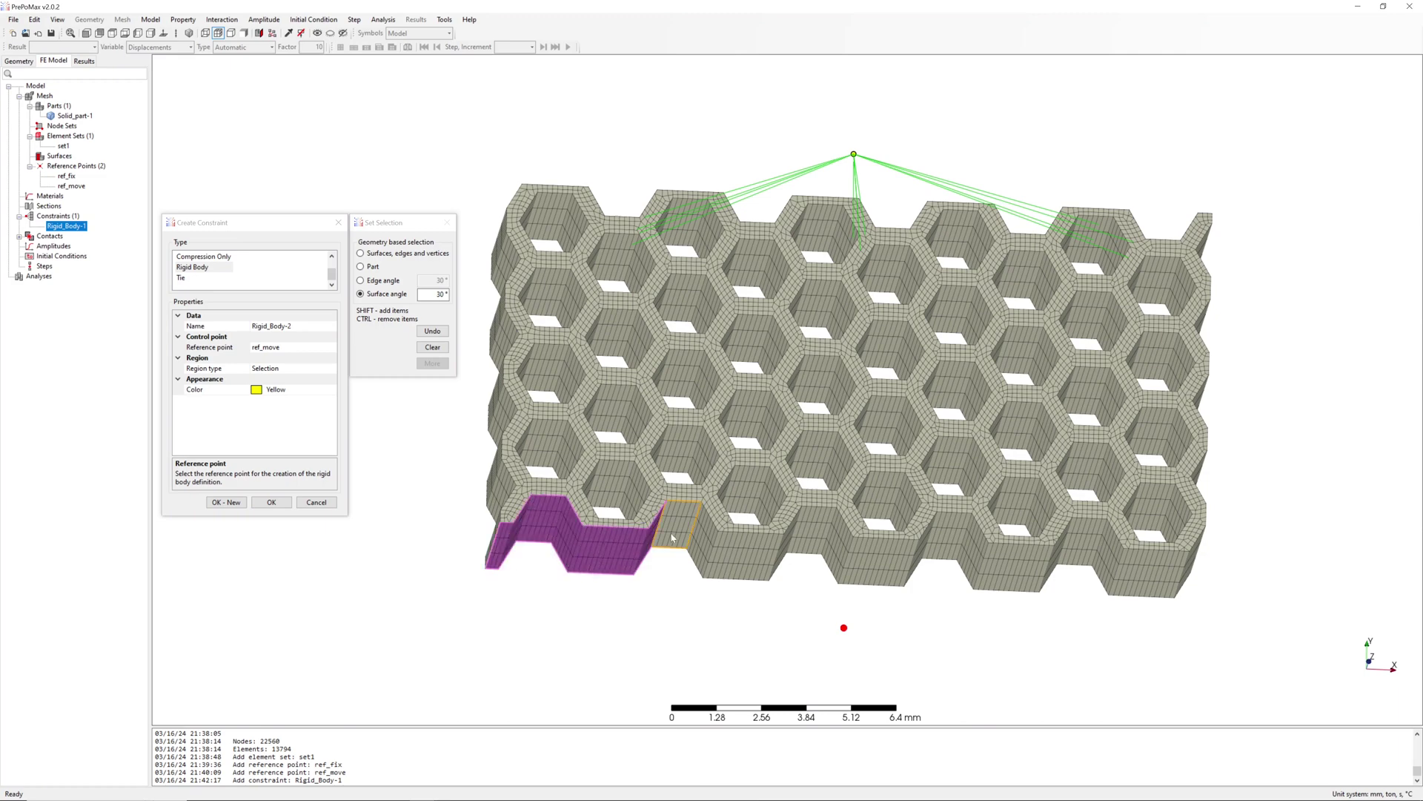
{"action": "left_click", "coordinate": [710, 545], "text": "shift"}
{"action": "left_click", "coordinate": [759, 556], "text": "shift"}
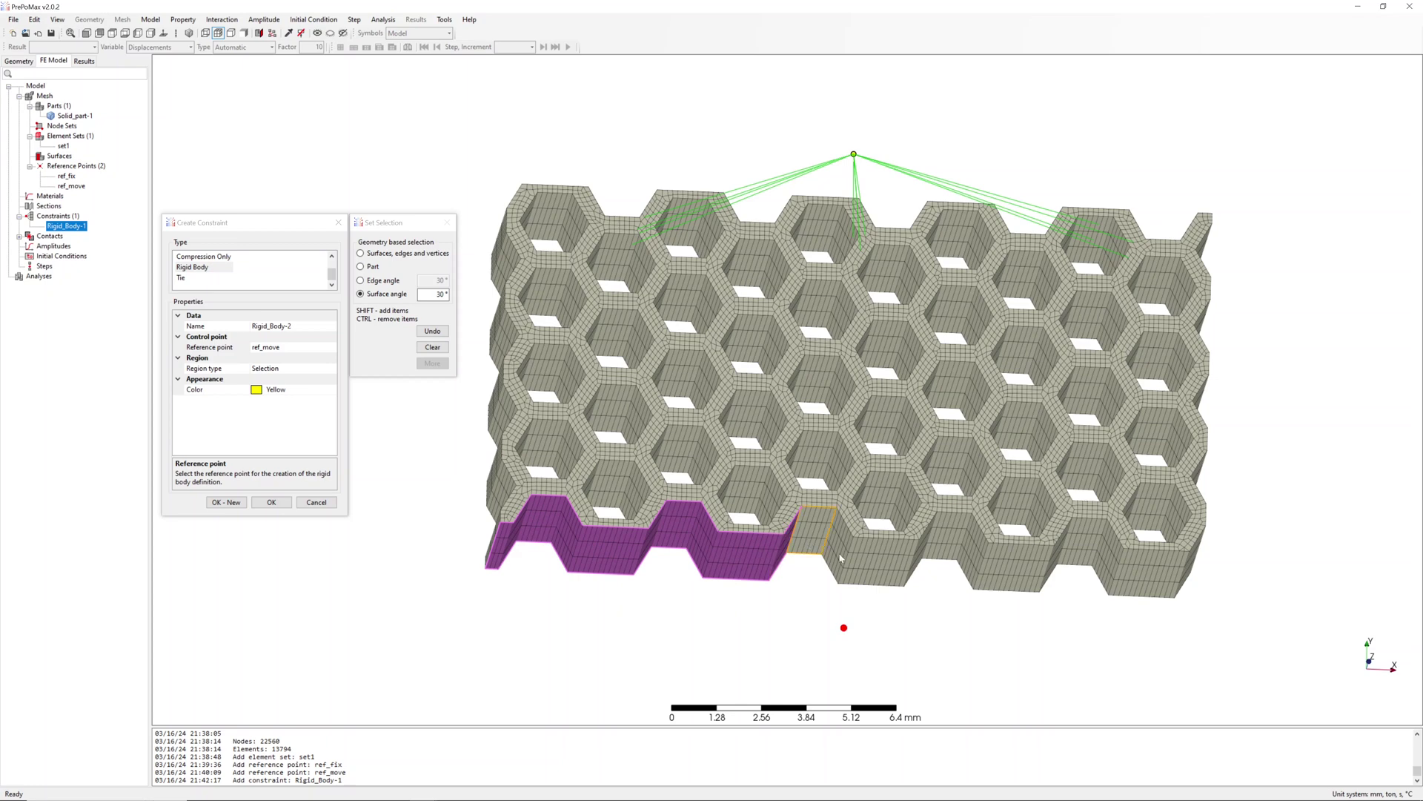
{"action": "left_click", "coordinate": [812, 532], "text": "shift"}
{"action": "left_click", "coordinate": [851, 557], "text": "shift"}
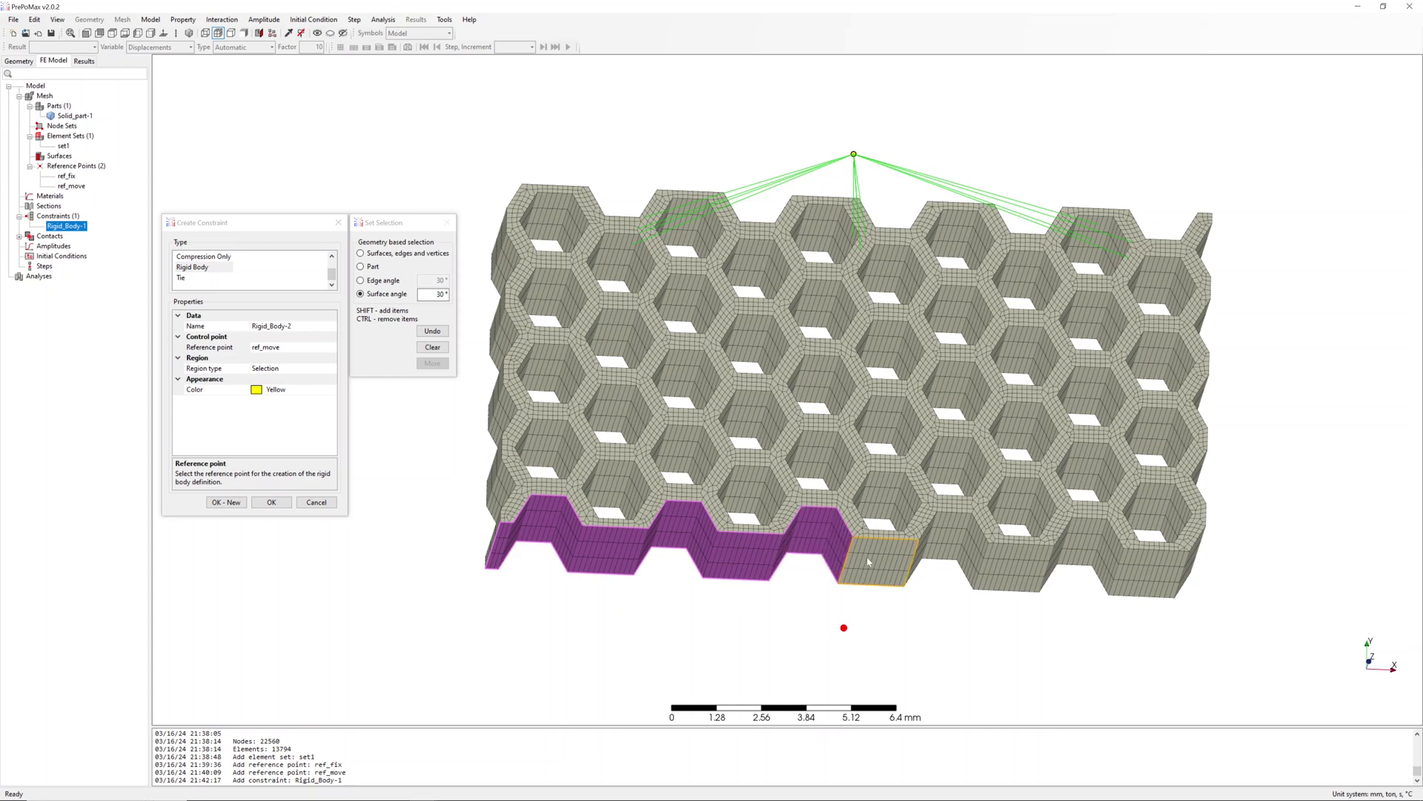
{"action": "left_click", "coordinate": [921, 545], "text": "shift"}
{"action": "left_click", "coordinate": [969, 550], "text": "shift"}
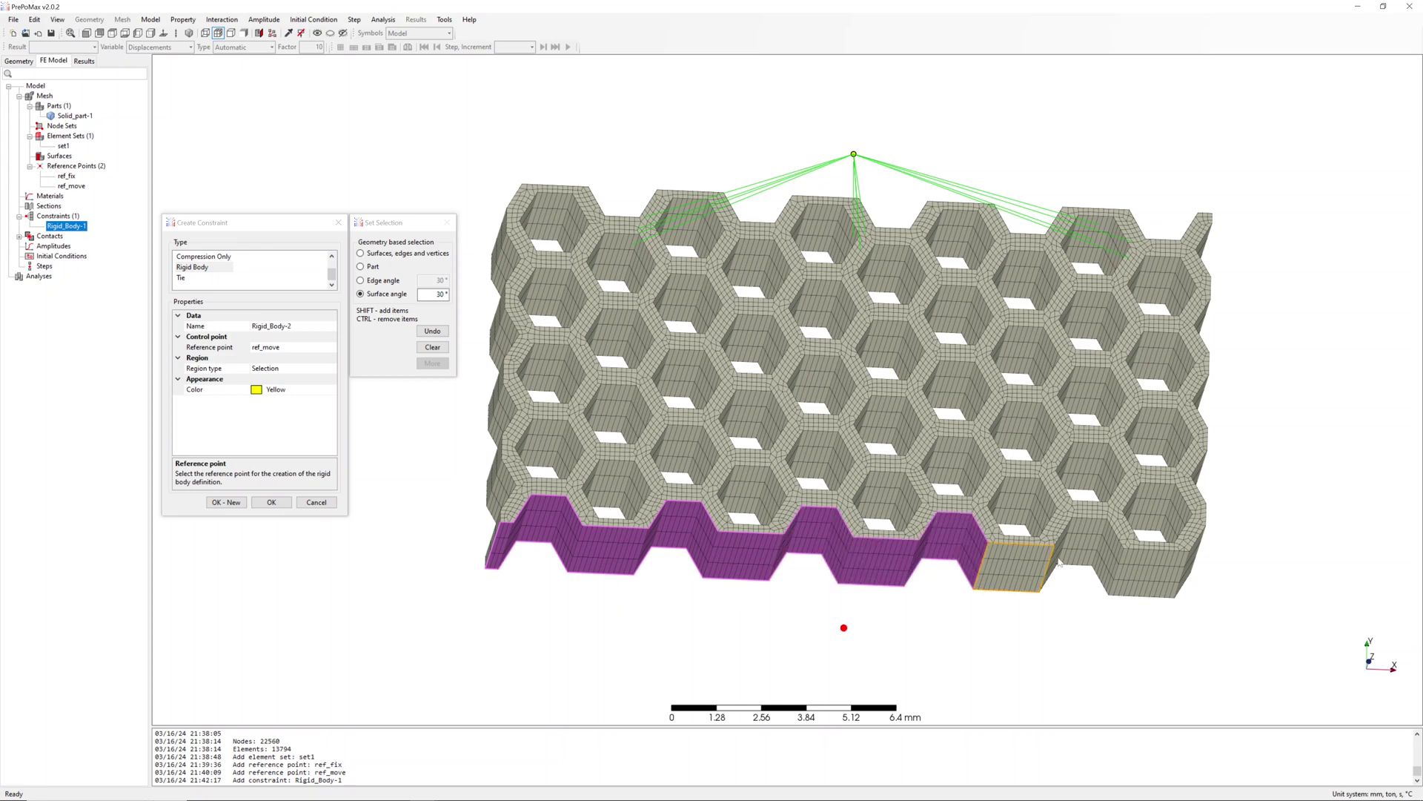
{"action": "left_click", "coordinate": [1016, 572], "text": "shift"}
{"action": "left_click", "coordinate": [1059, 557], "text": "shift"}
{"action": "left_click", "coordinate": [1090, 550], "text": "shift"}
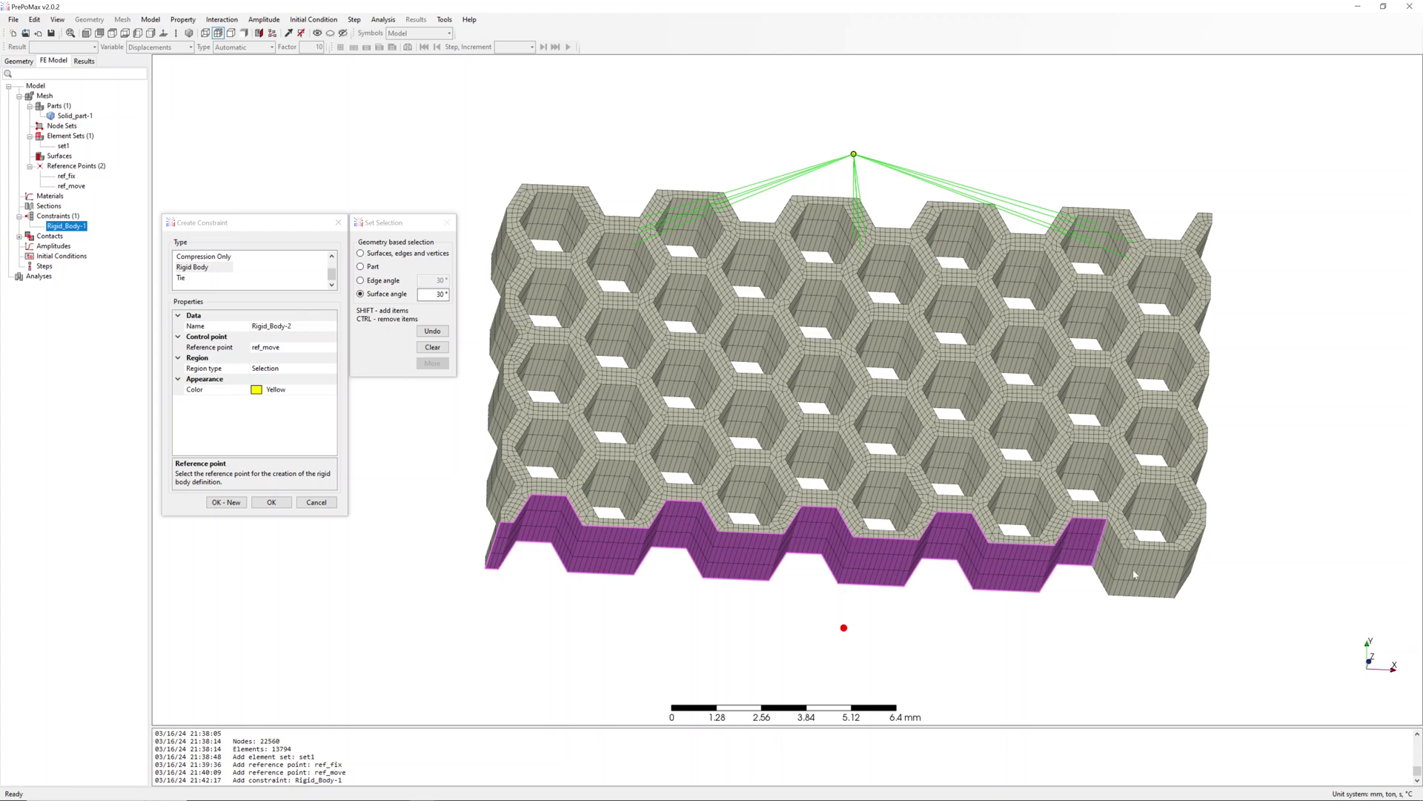
{"action": "left_click", "coordinate": [1148, 576], "text": "shift"}
- Colour the constraint red (255, 0, 0) and create Rigid_Body-2
{"action": "left_click", "coordinate": [264, 392]}
{"action": "left_click", "coordinate": [332, 389]}
{"action": "left_click", "coordinate": [224, 402]}
{"action": "left_click", "coordinate": [235, 445]}
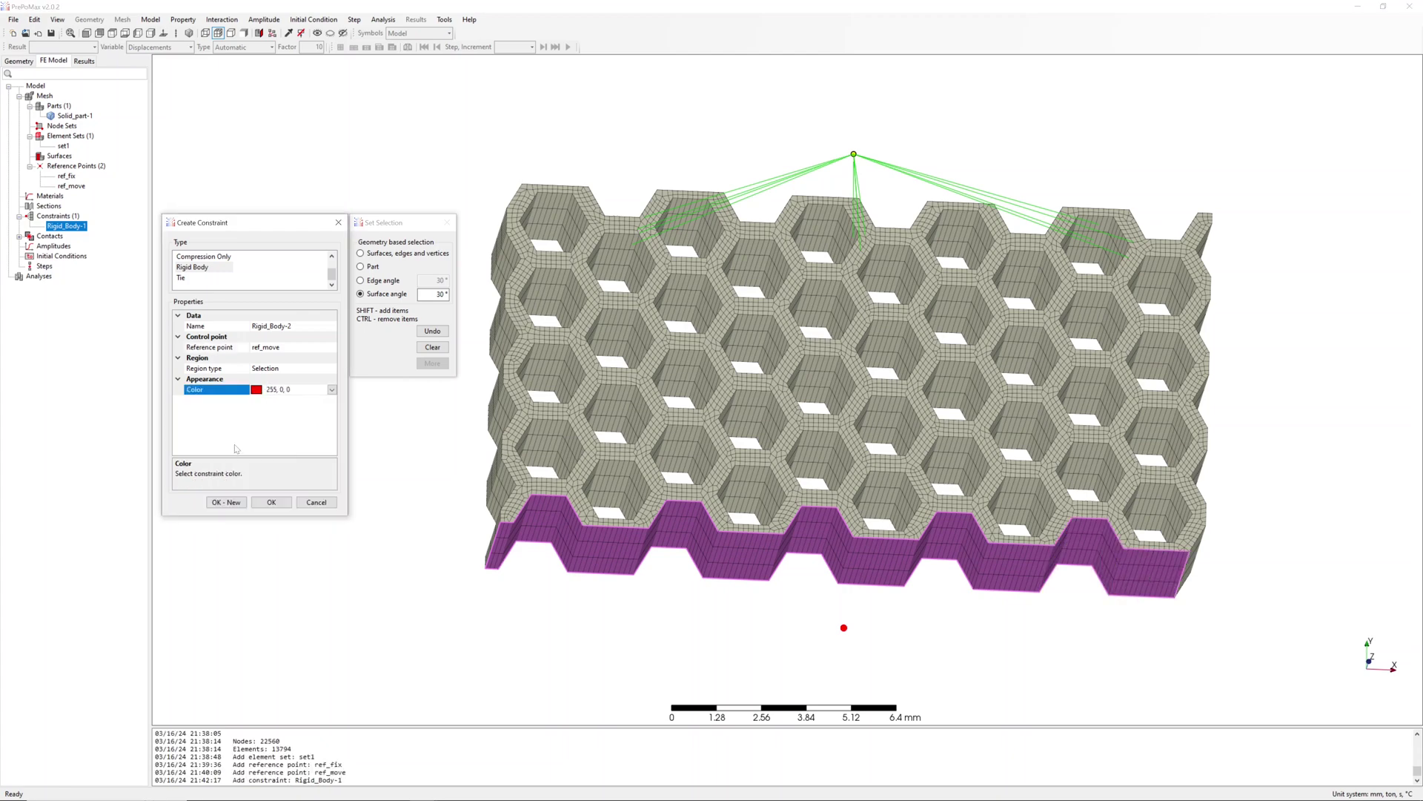
{"action": "left_click", "coordinate": [271, 501]}
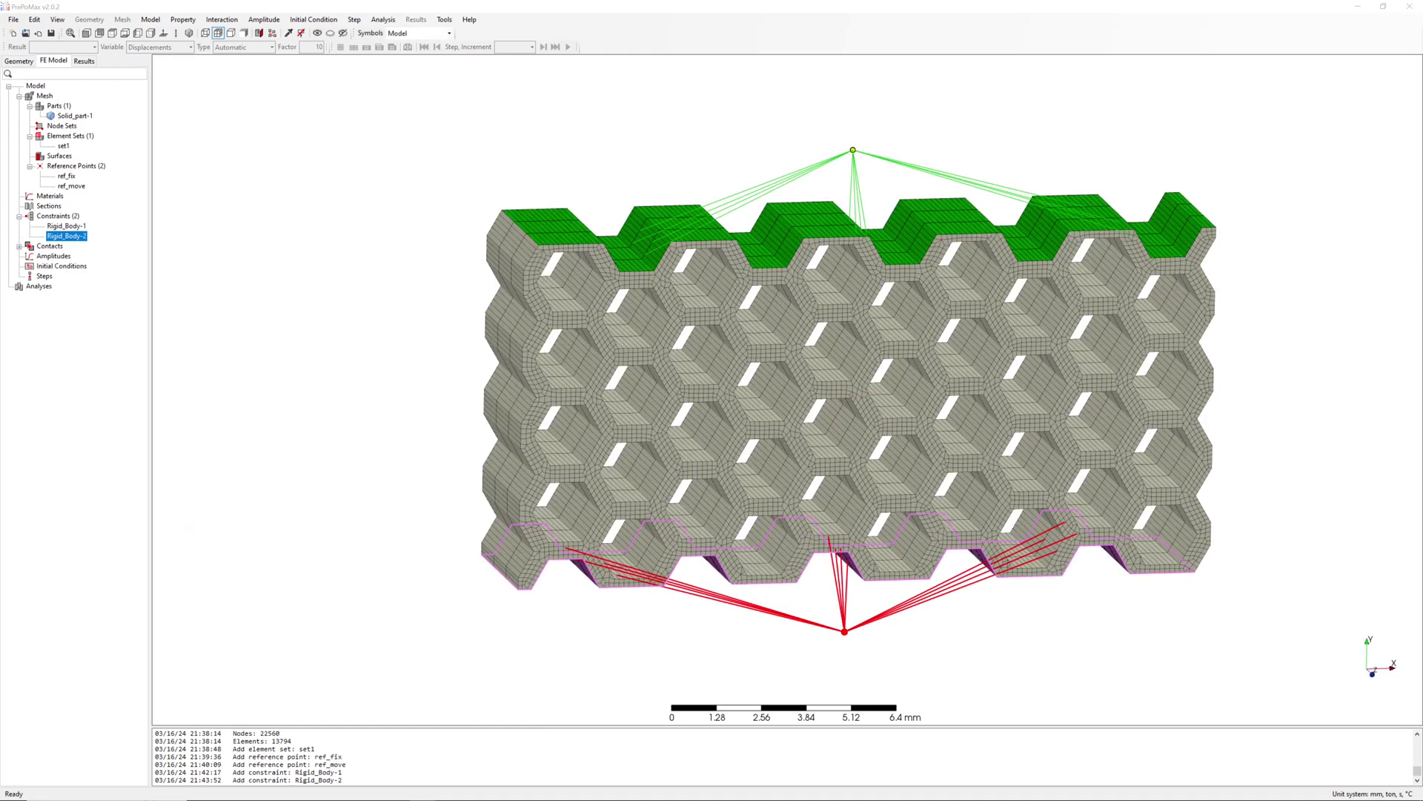
{"action": "left_click", "coordinate": [19, 246]}
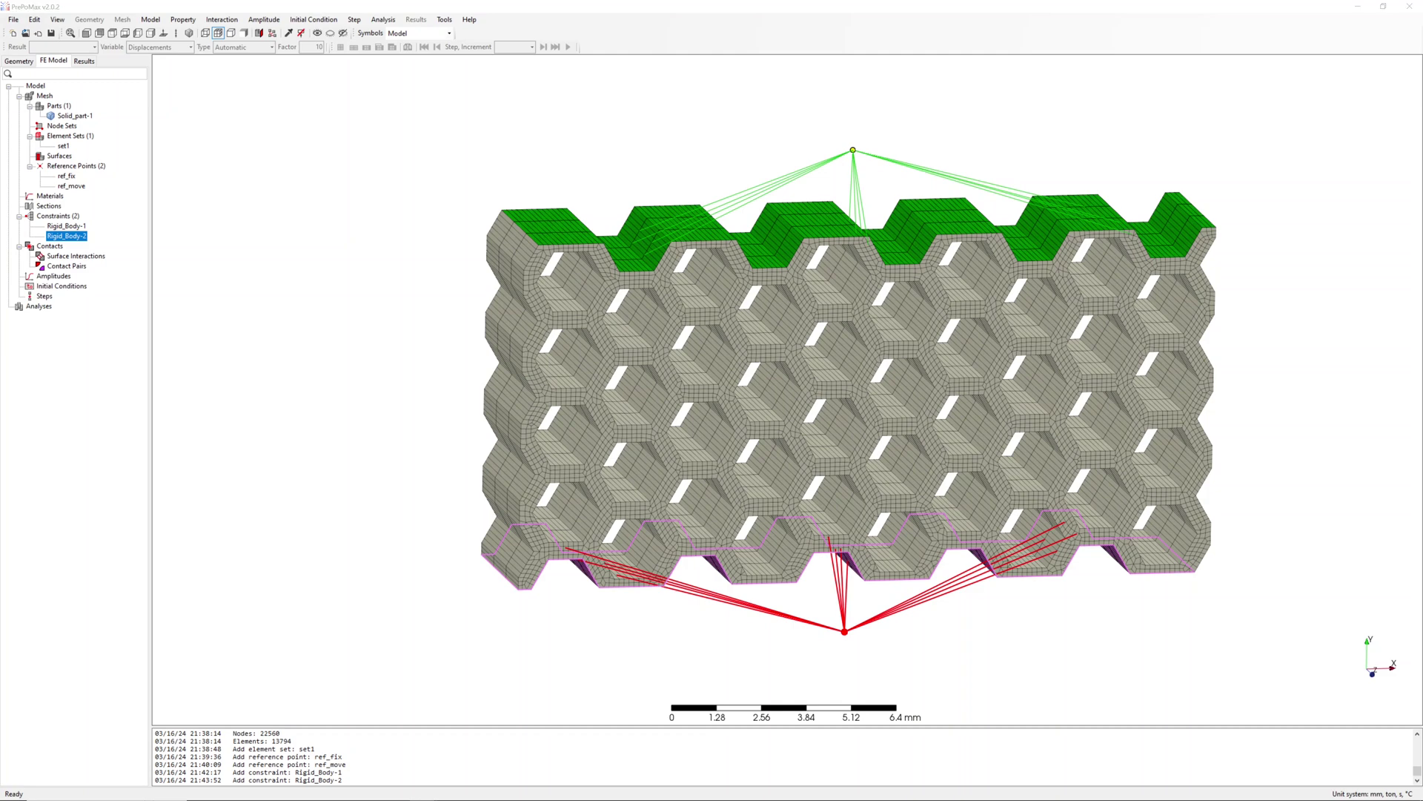
- Create tabular amplitude Tabular-1 with its time–amplitude data rows entered
{"action": "left_click", "coordinate": [67, 282]}
{"action": "right_click", "coordinate": [63, 280]}
{"action": "left_click", "coordinate": [92, 289]}
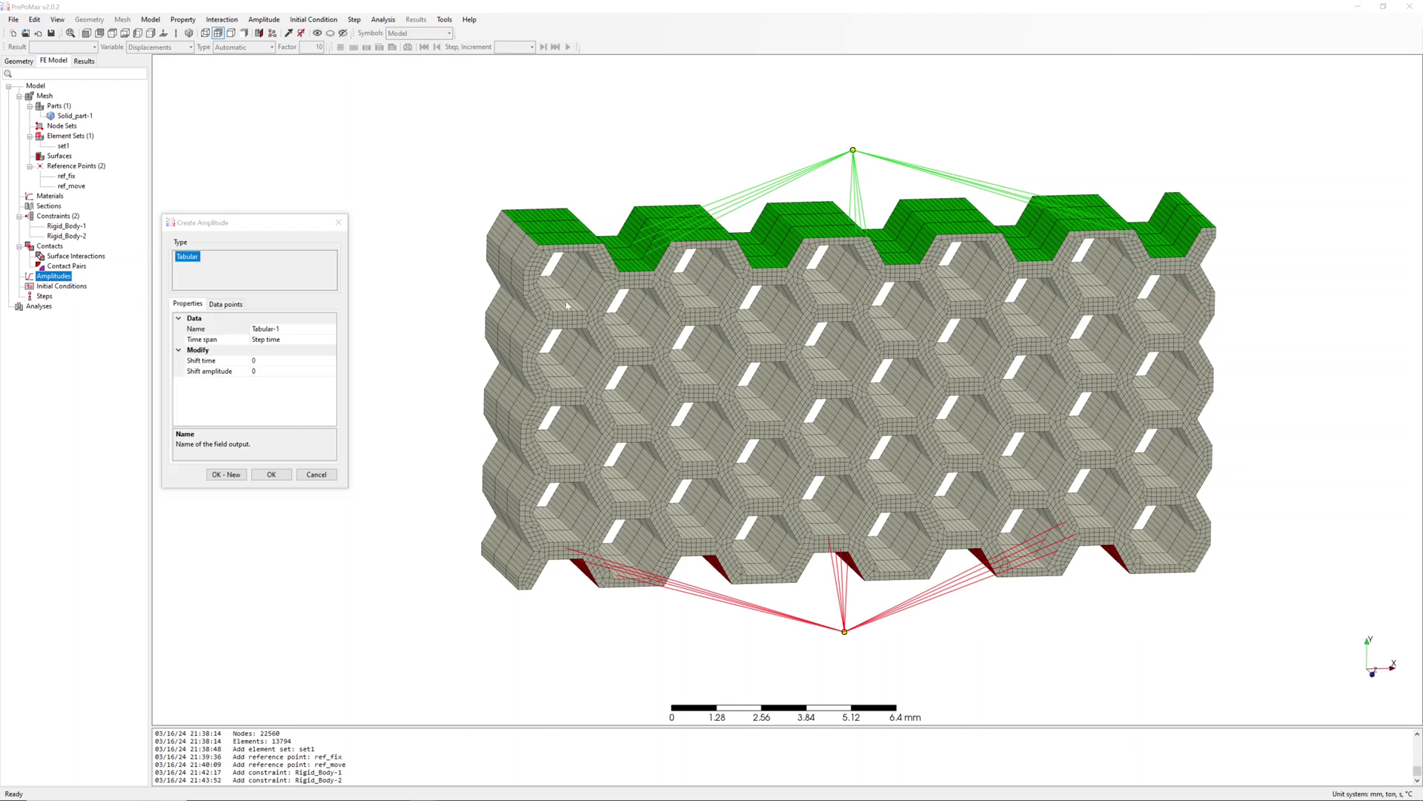
{"action": "left_click", "coordinate": [226, 304]}
{"action": "left_click", "coordinate": [226, 351]}
{"action": "type", "text": "1"}
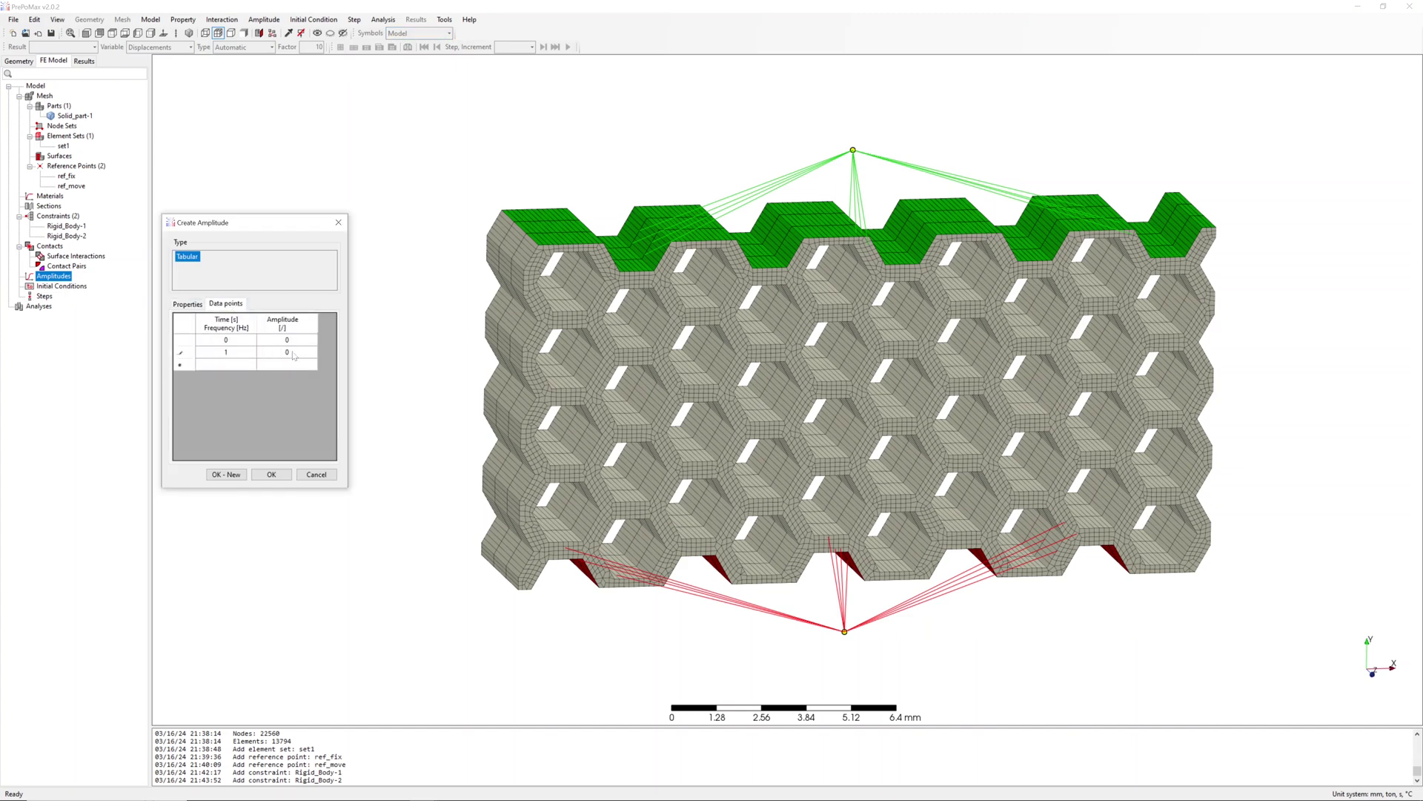
{"action": "left_click", "coordinate": [271, 475]}
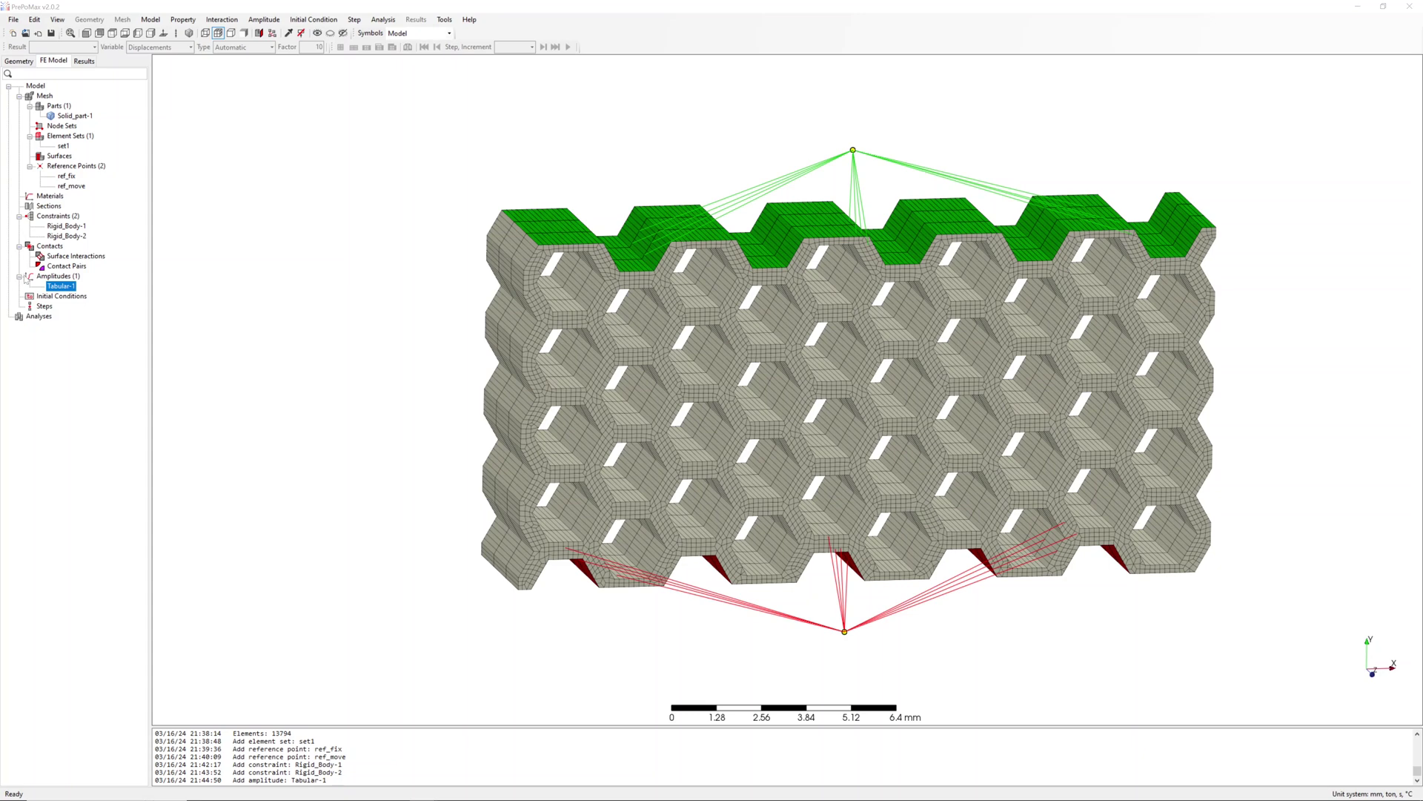
- Create a static step with nonlinear geometry on and automatic incrementation
{"action": "right_click", "coordinate": [45, 306]}
{"action": "left_click", "coordinate": [68, 312]}
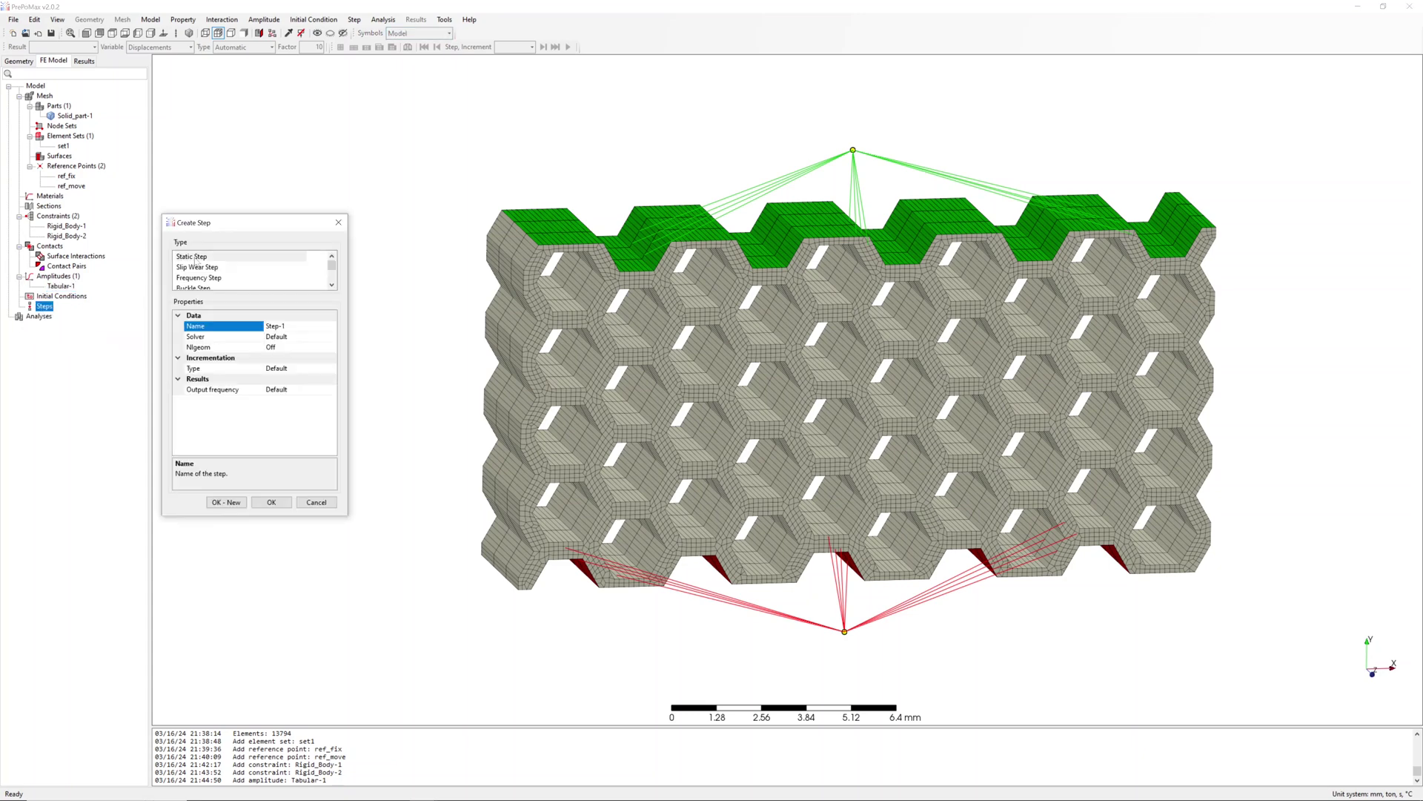
{"action": "left_click", "coordinate": [308, 348]}
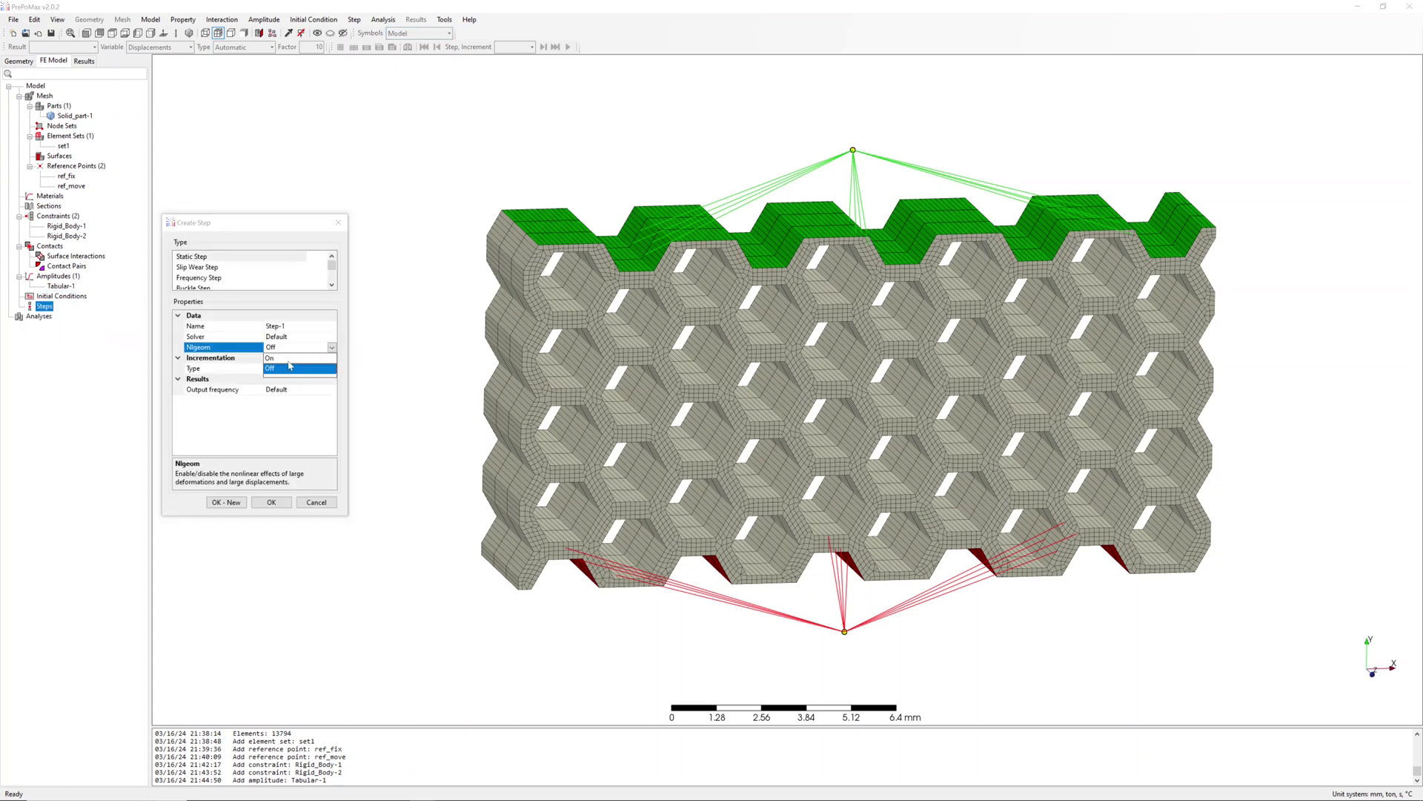
{"action": "left_click", "coordinate": [307, 369]}
{"action": "left_click", "coordinate": [308, 368]}
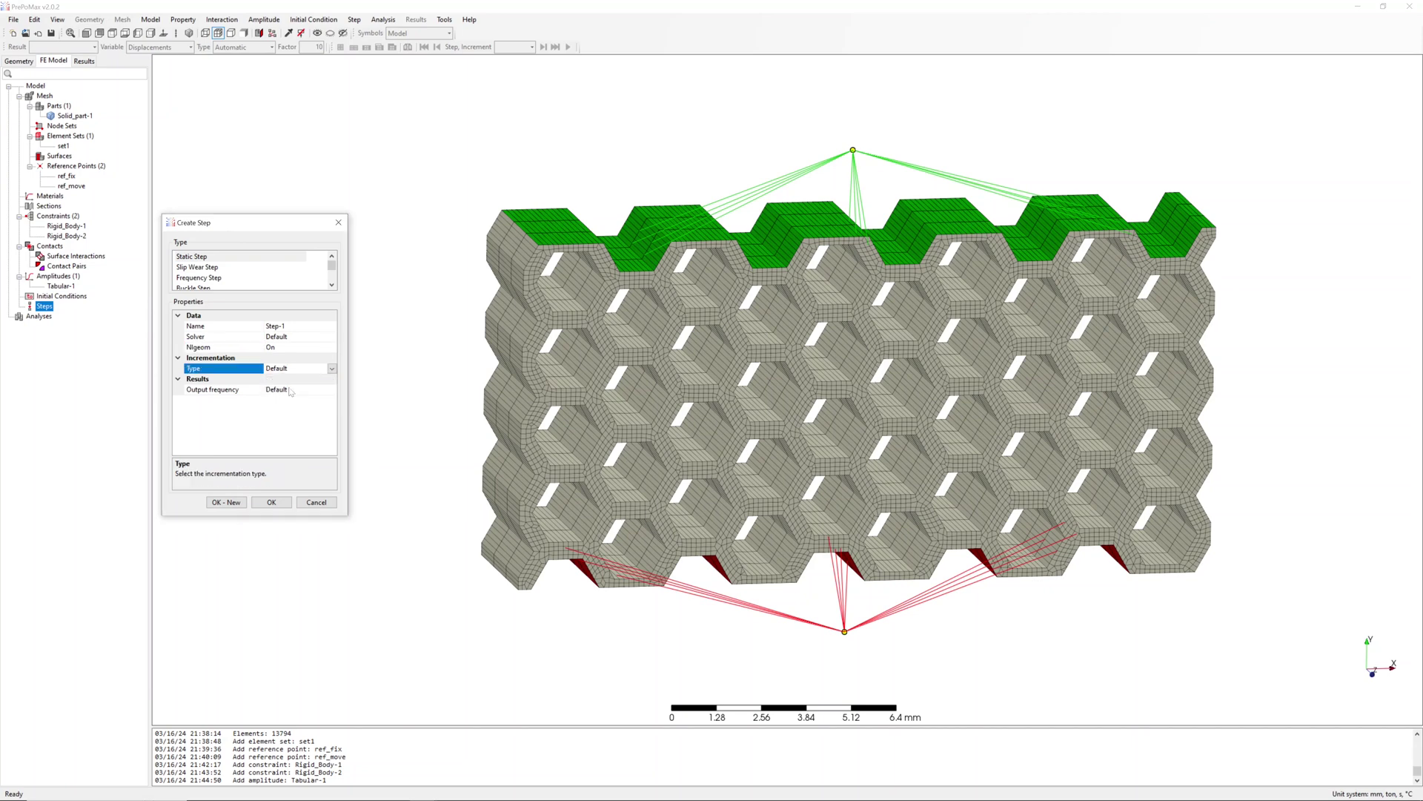
{"action": "left_click", "coordinate": [283, 390]}
- Set 0.1 s initial and 1E-06 s minimum time increments, then create Step-1
{"action": "key", "text": "Down"}
{"action": "key", "text": "Down"}
{"action": "key", "text": "Down"}
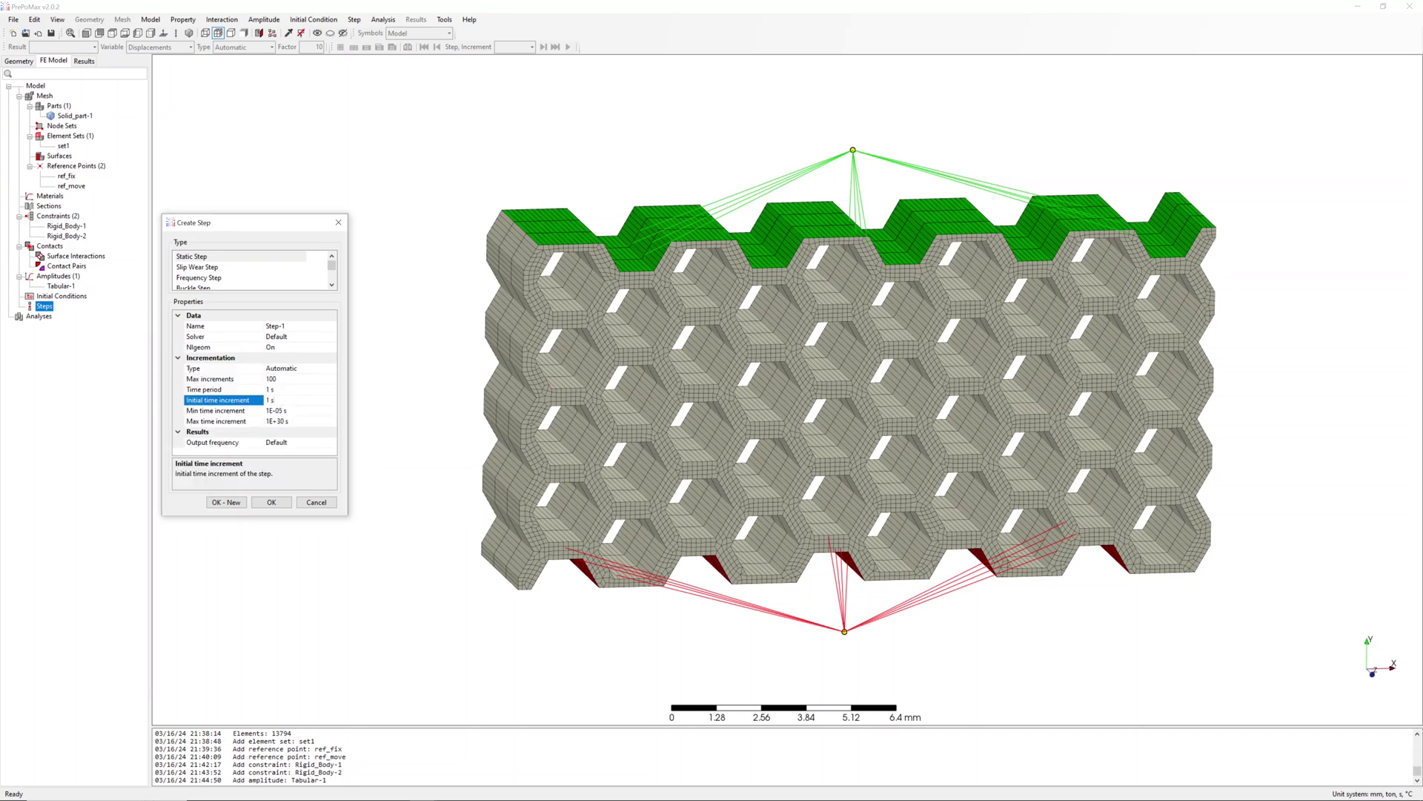
{"action": "type", "text": ".1"}
{"action": "left_click", "coordinate": [295, 410]}
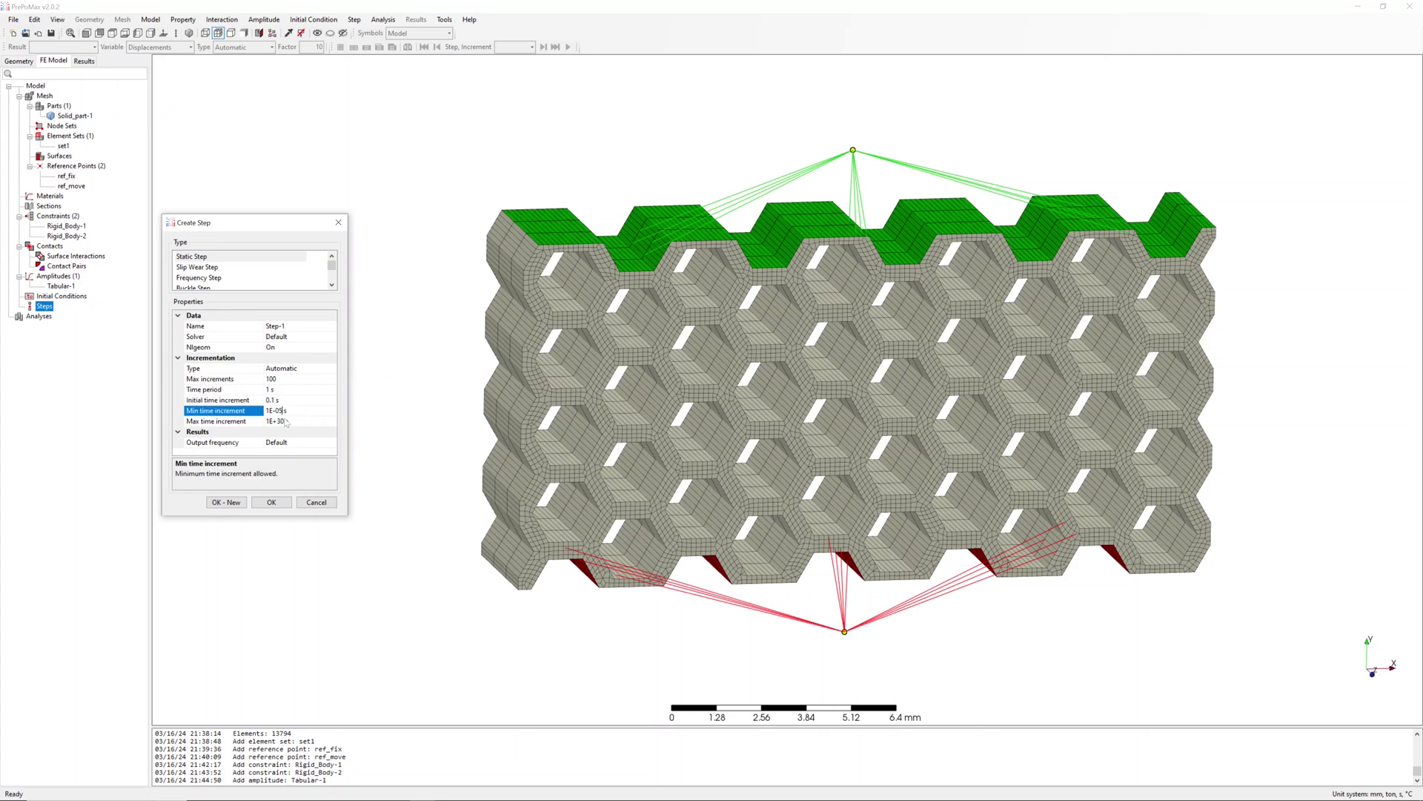
{"action": "key", "text": "BackSpace"}
{"action": "type", "text": "6"}
{"action": "key", "text": "Down"}
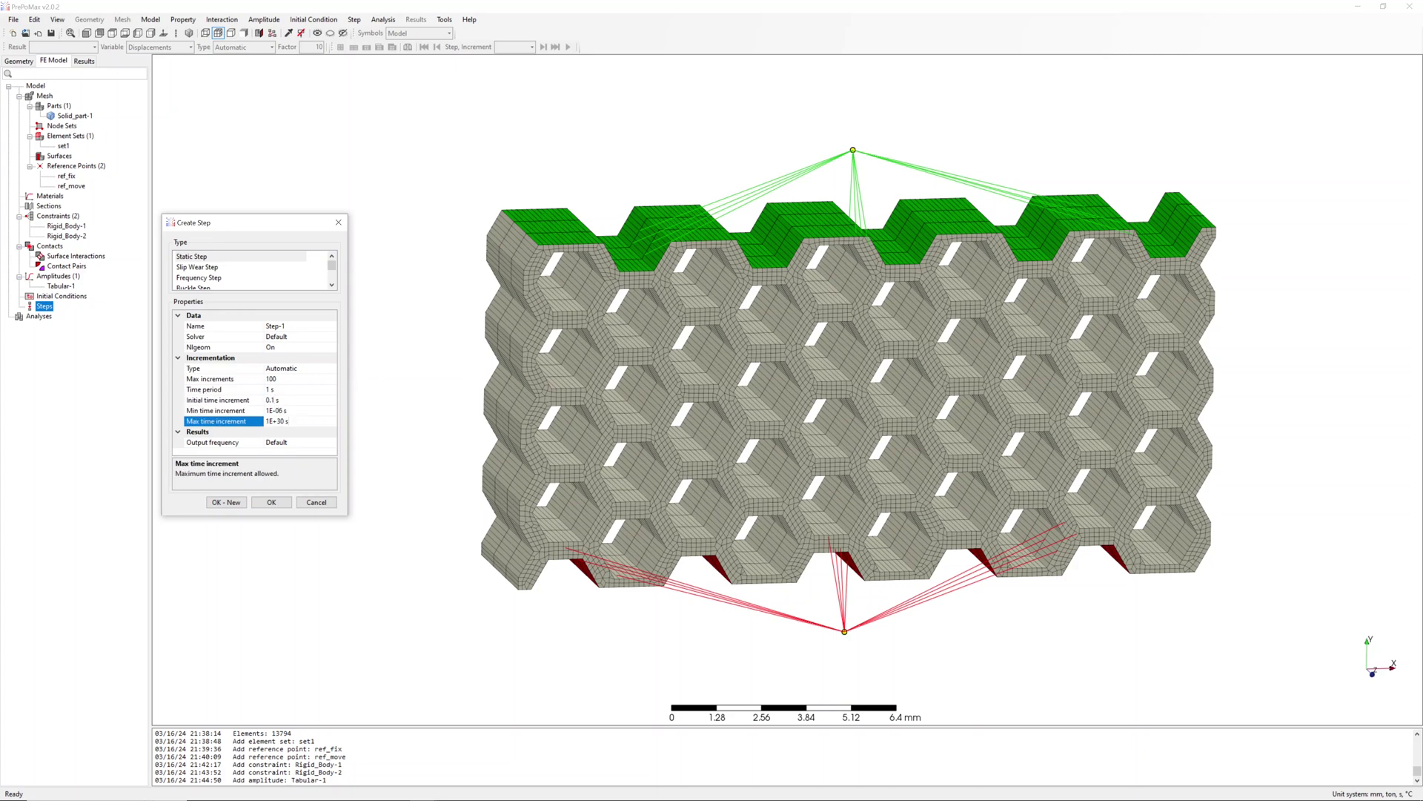
{"action": "left_click", "coordinate": [280, 507]}
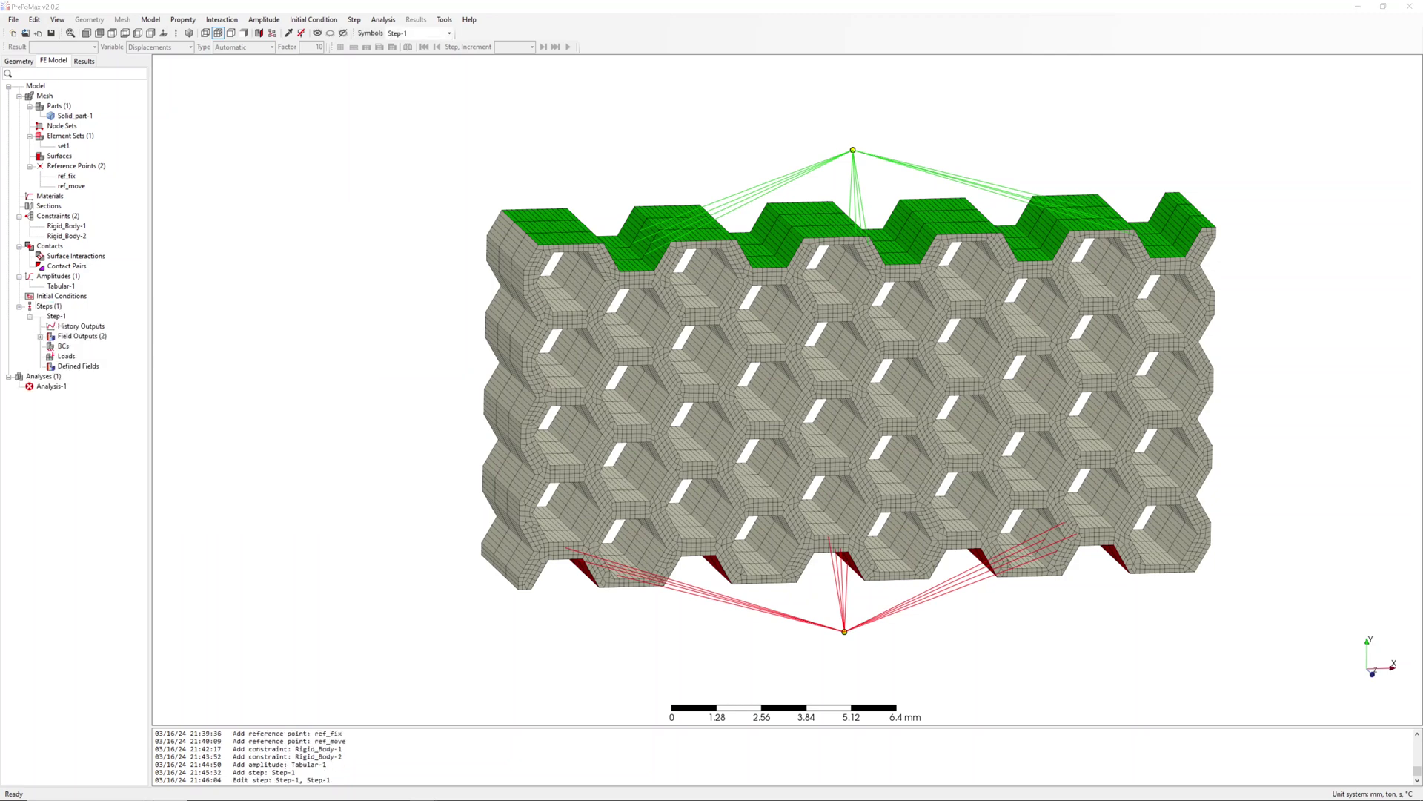
- Create boundary condition Fixed-1 on reference point ref_fix
{"action": "right_click", "coordinate": [63, 345]}
{"action": "left_click", "coordinate": [80, 352]}
{"action": "left_click", "coordinate": [191, 260]}
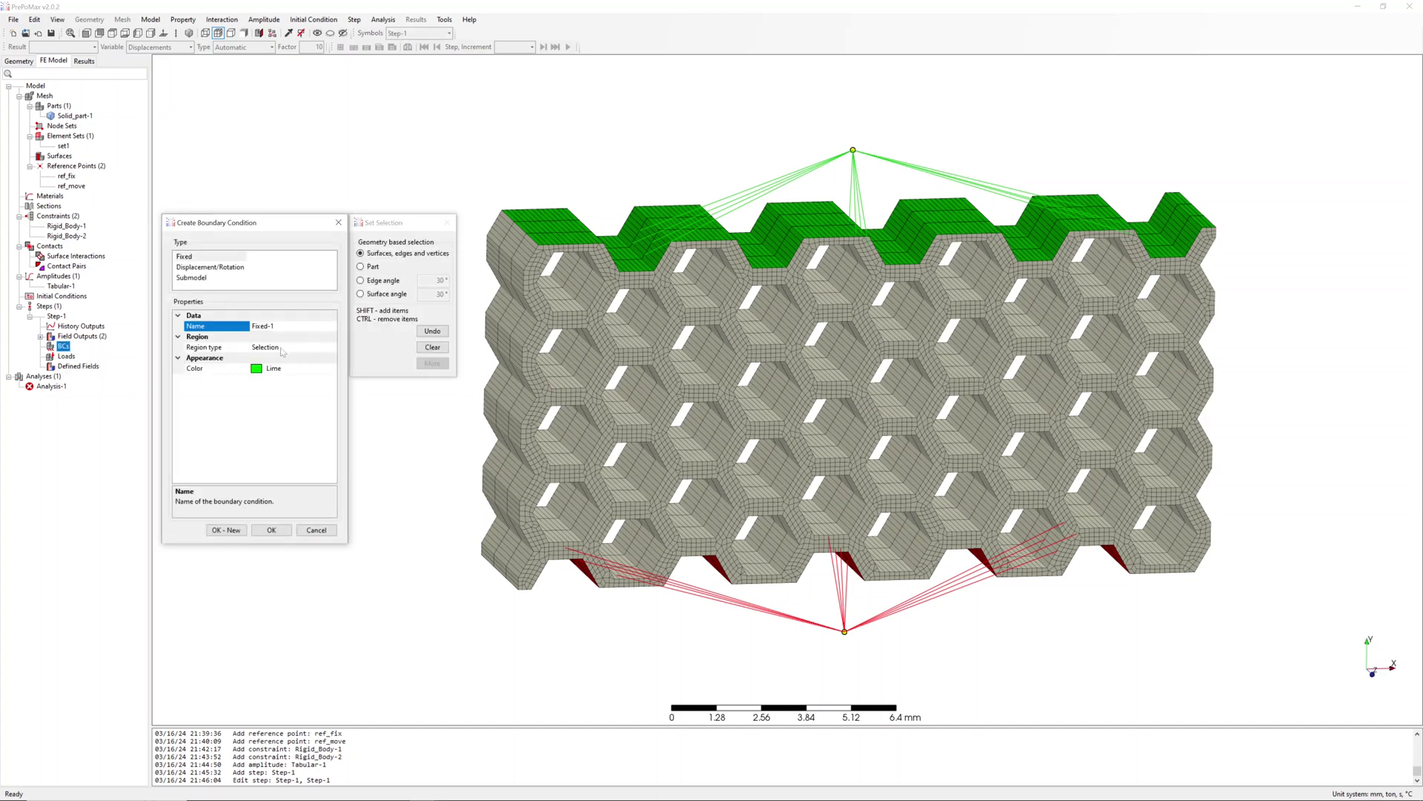
{"action": "left_click", "coordinate": [282, 348]}
{"action": "left_click", "coordinate": [332, 348]}
{"action": "left_click", "coordinate": [284, 367]}
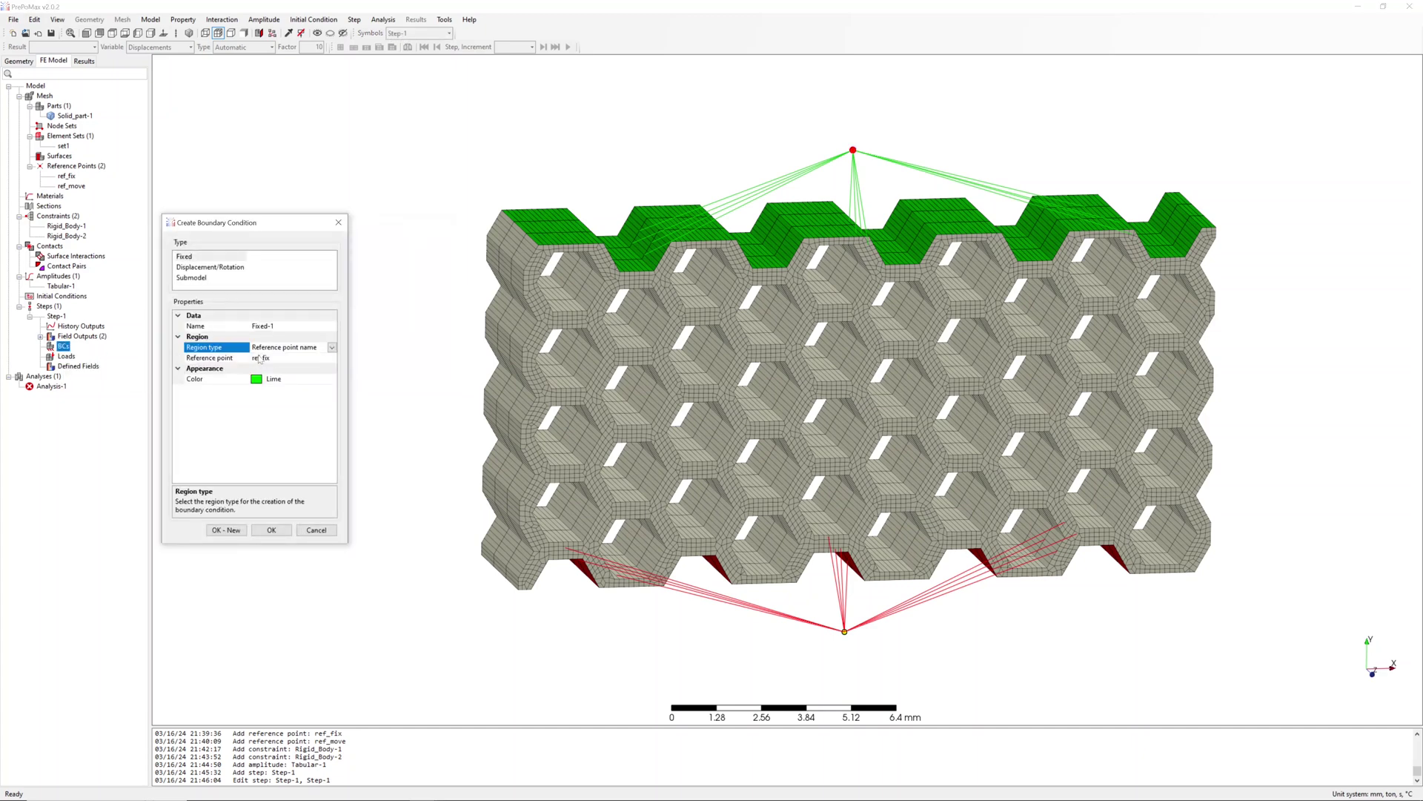
{"action": "left_click", "coordinate": [226, 530]}
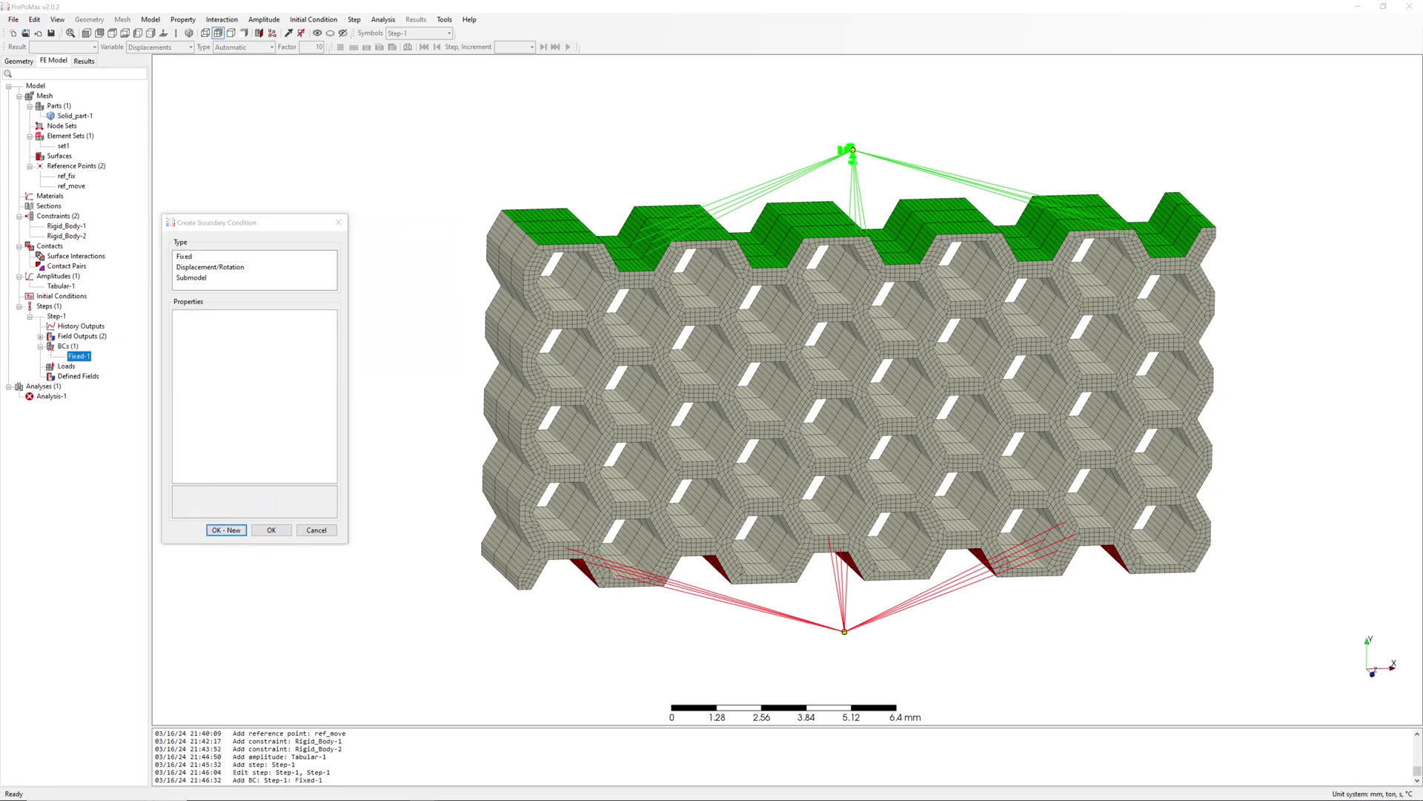
- Start a Displacement/Rotation condition on reference point ref_move, coloured red
{"action": "left_click", "coordinate": [212, 267]}
{"action": "left_click", "coordinate": [331, 348]}
{"action": "left_click", "coordinate": [284, 368]}
{"action": "left_click", "coordinate": [332, 357]}
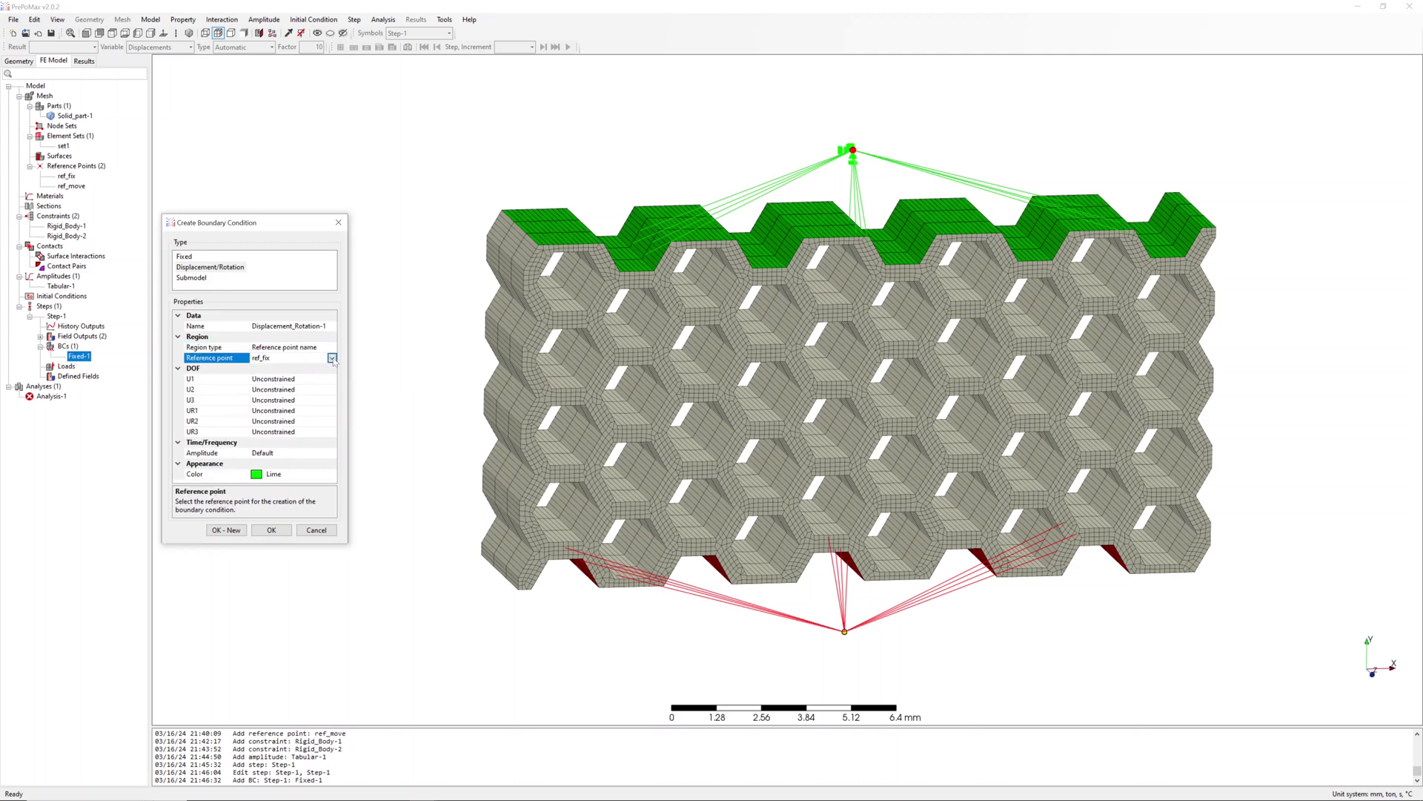
{"action": "left_click", "coordinate": [302, 377]}
{"action": "left_click", "coordinate": [195, 475]}
{"action": "left_click", "coordinate": [332, 474]}
{"action": "left_click", "coordinate": [224, 485]}
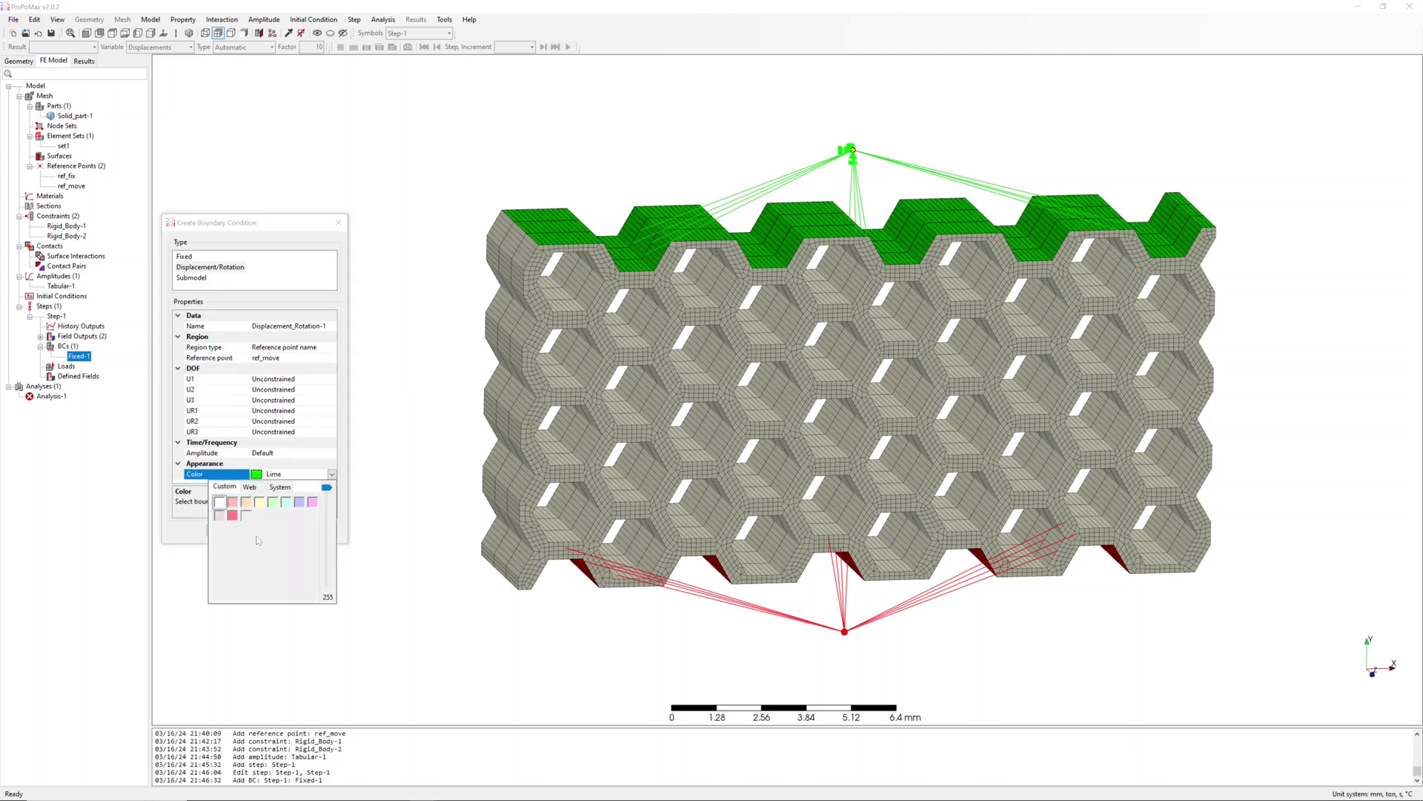
- Set U2 to 5 mm and the other displacements and rotations to 0, then create it
{"action": "left_click", "coordinate": [232, 528]}
{"action": "left_click", "coordinate": [195, 379]}
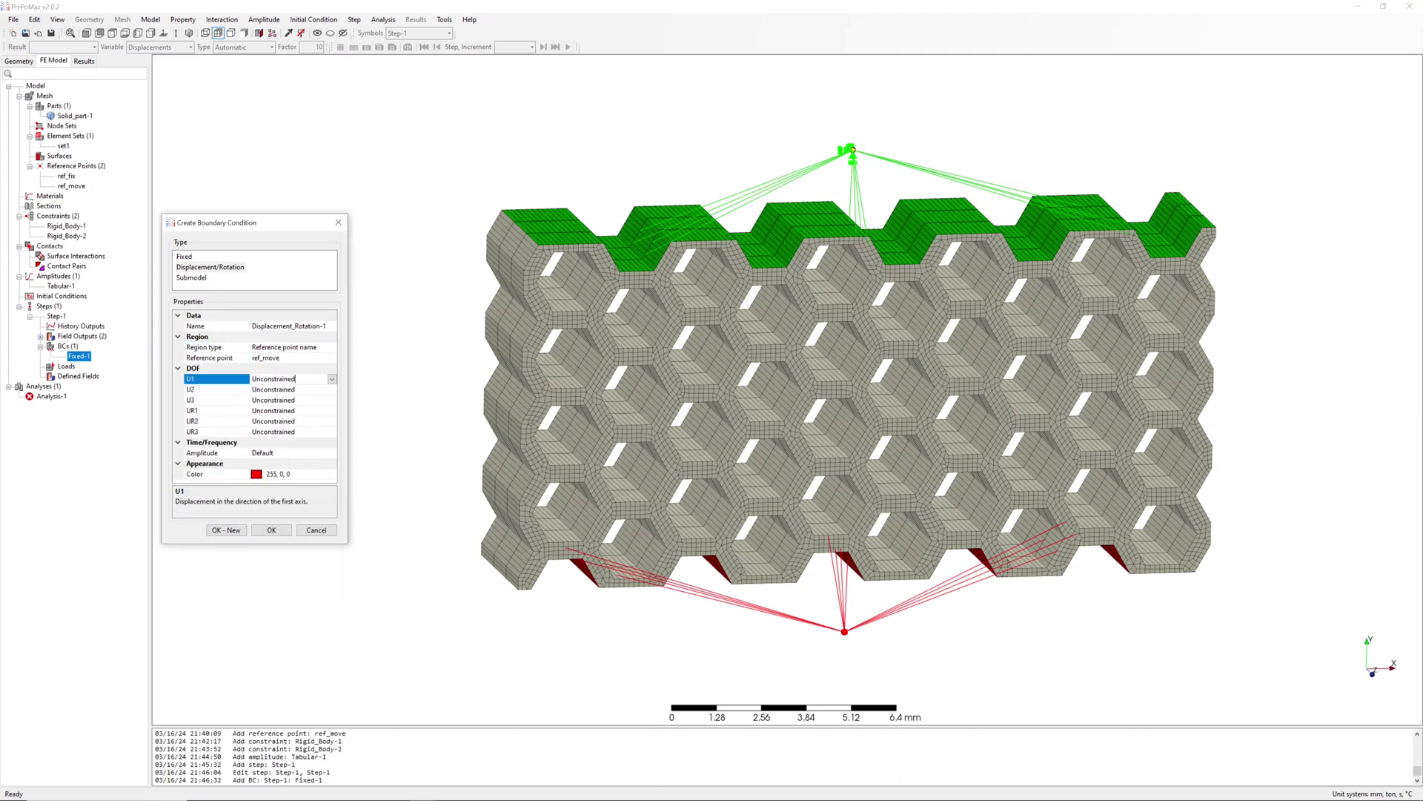
{"action": "left_click", "coordinate": [331, 380]}
{"action": "left_click", "coordinate": [276, 399]}
{"action": "left_click", "coordinate": [272, 420]}
{"action": "type", "text": "5"}
{"action": "left_click", "coordinate": [272, 399]}
{"action": "left_click", "coordinate": [259, 430]}
{"action": "left_click", "coordinate": [272, 410]}
{"action": "left_click", "coordinate": [272, 440]}
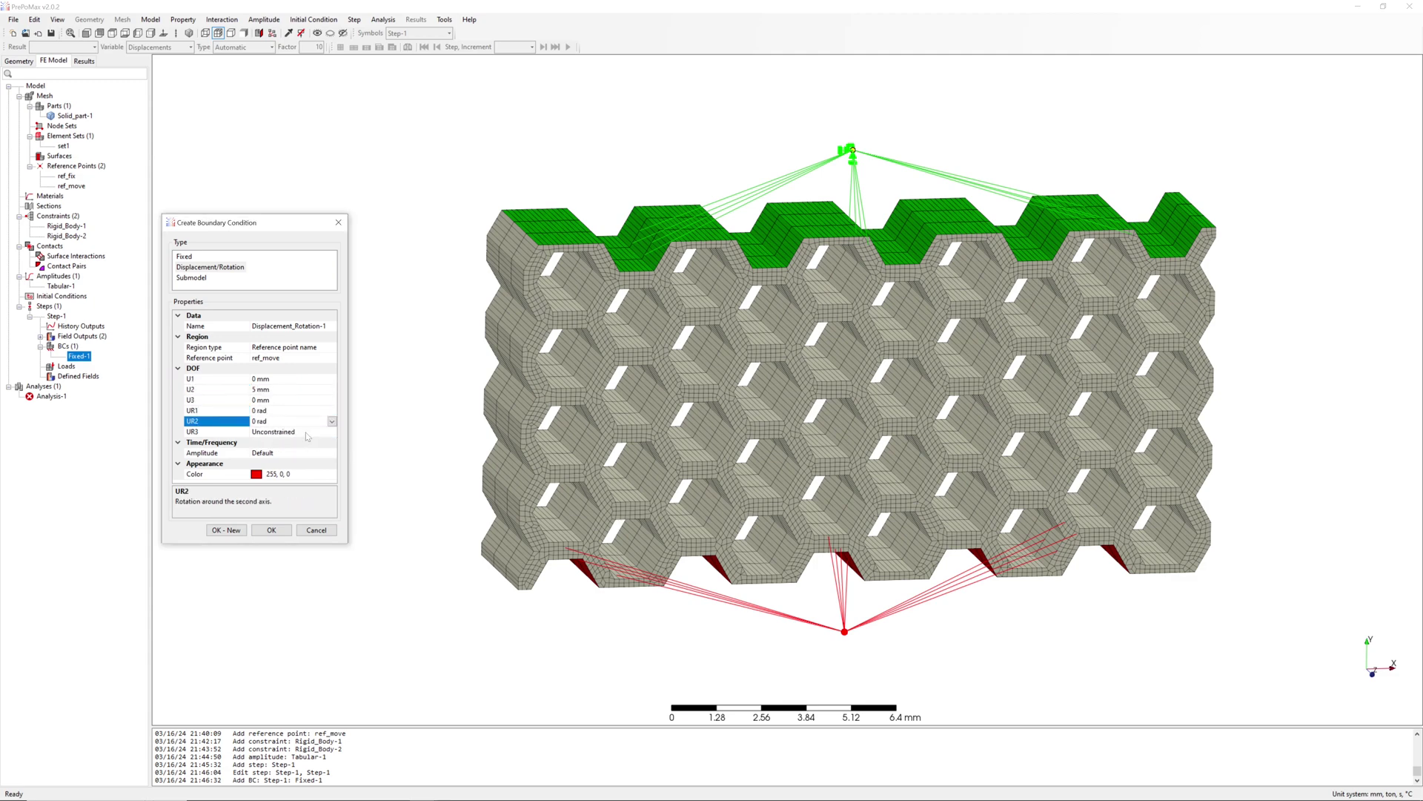
{"action": "left_click", "coordinate": [272, 432]}
{"action": "left_click", "coordinate": [271, 529]}
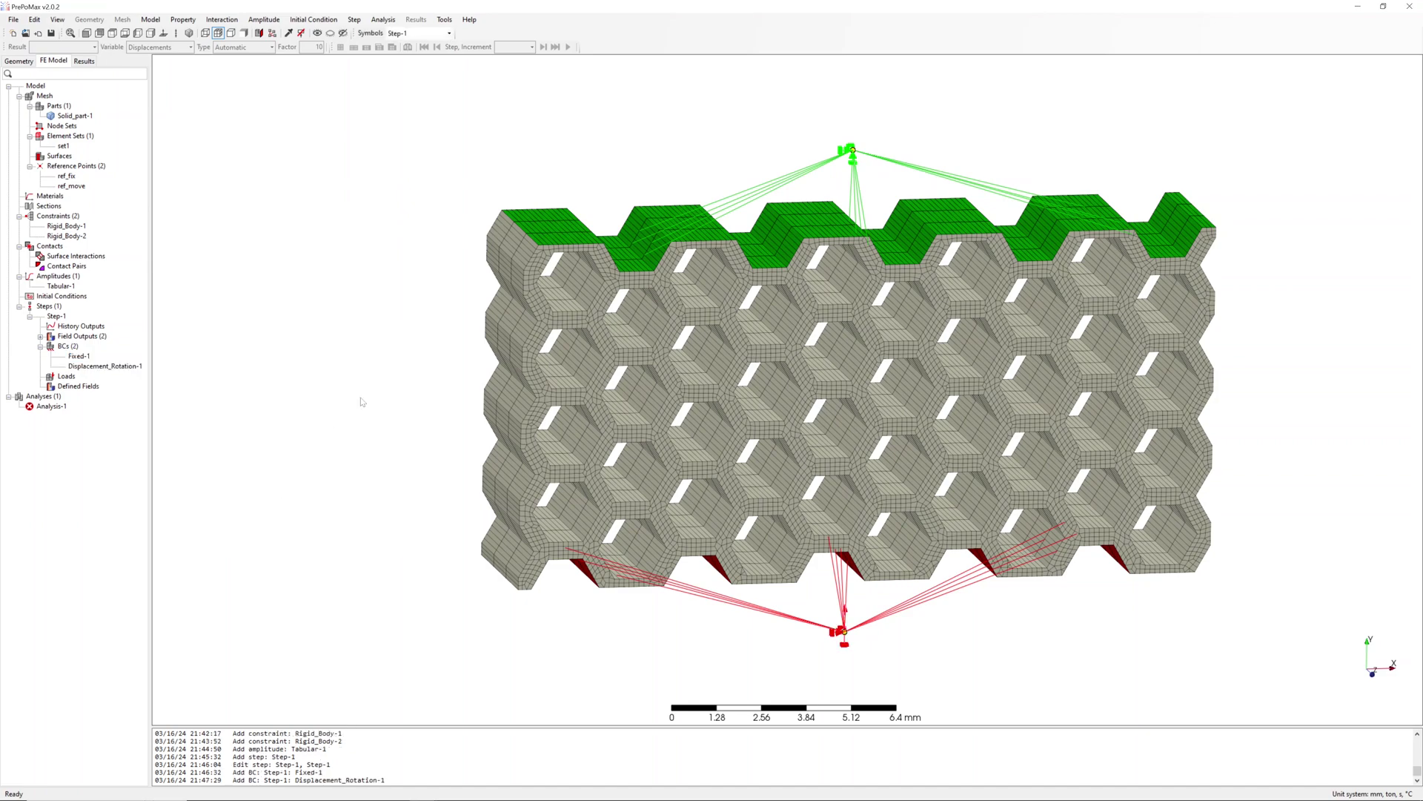
- Create history output NH_Output-1 for displacement U on a reference point
{"action": "mouse_move", "coordinate": [390, 436]}
{"action": "left_mouse_down"}
{"action": "mouse_move", "coordinate": [725, 519]}
{"action": "mouse_move", "coordinate": [298, 392]}
{"action": "left_mouse_up"}
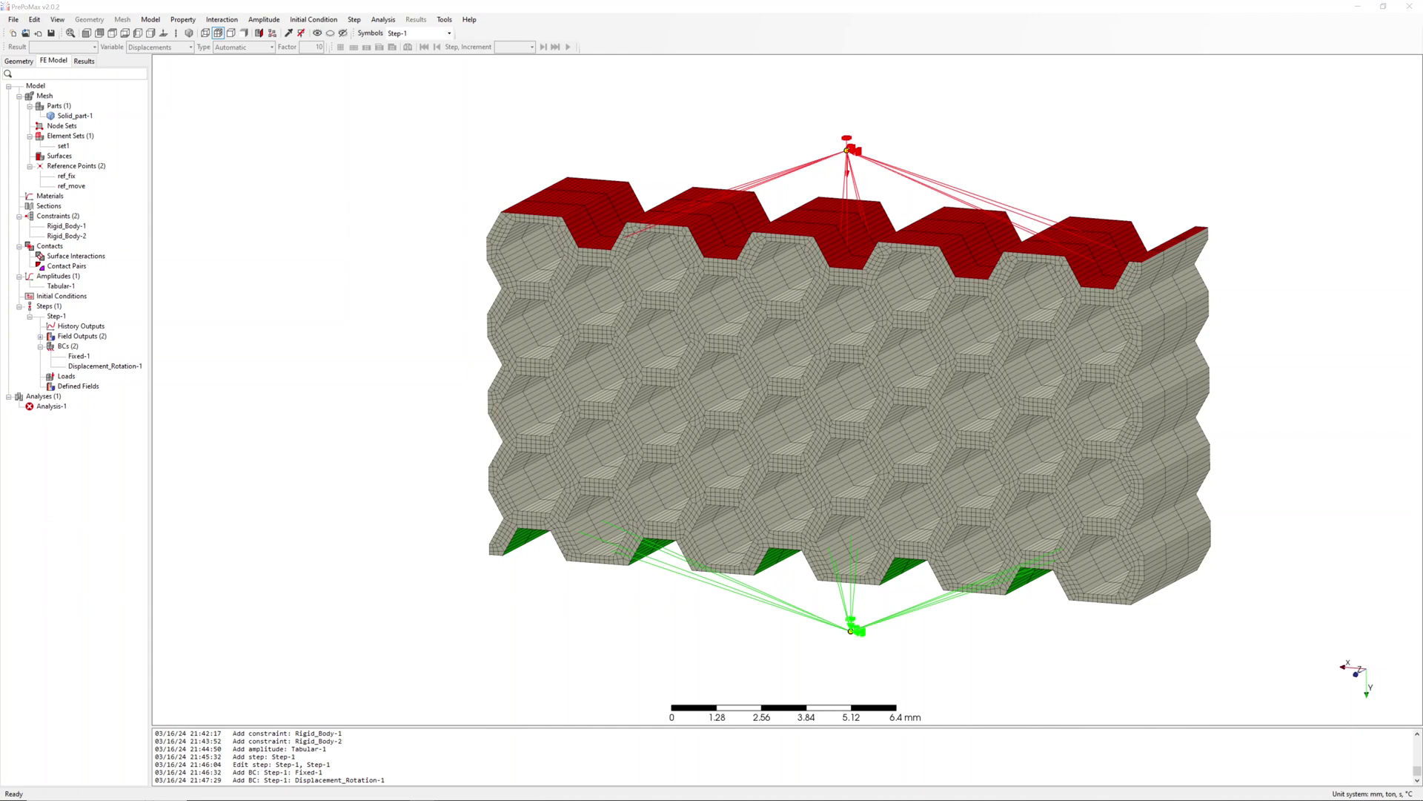
{"action": "double_click", "coordinate": [81, 326]}
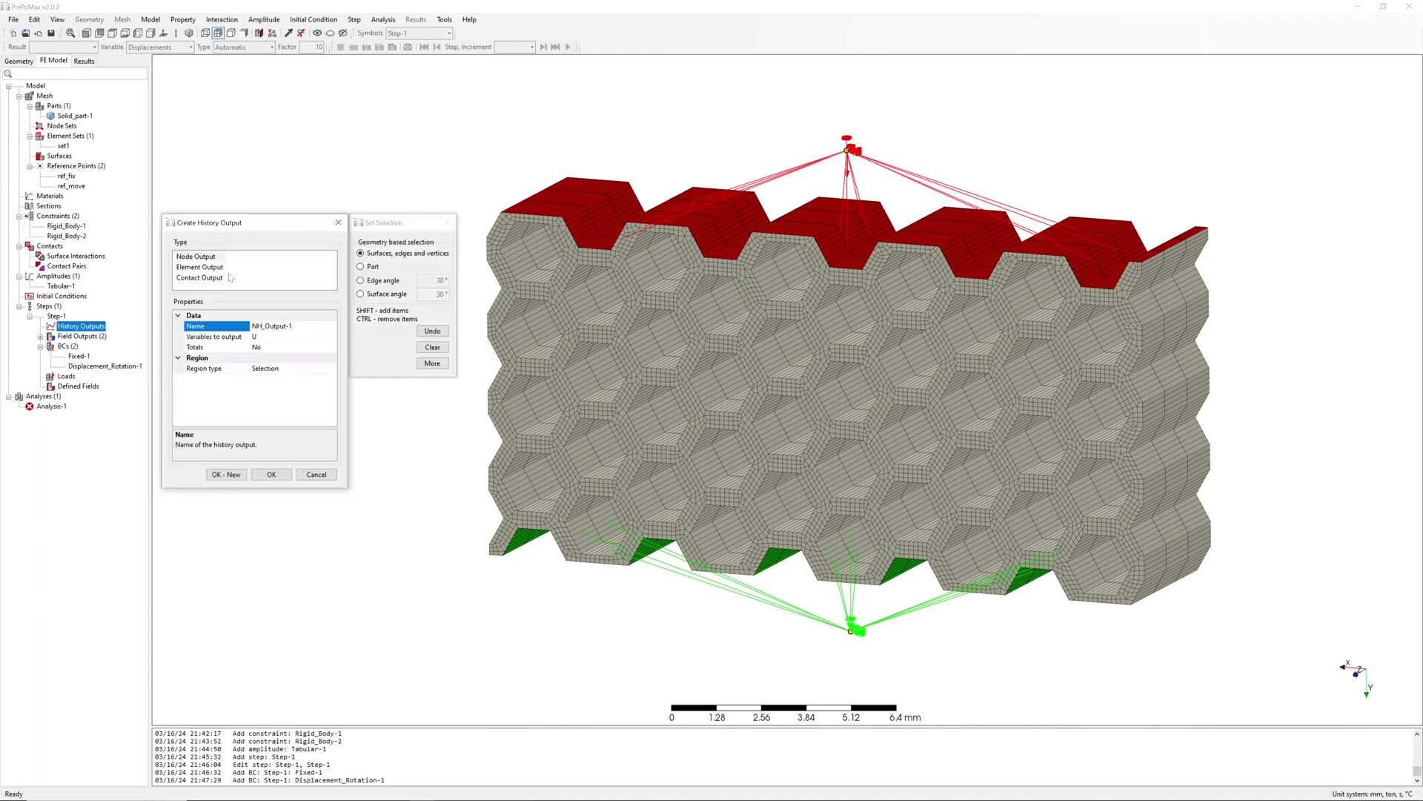
{"action": "left_click", "coordinate": [267, 368]}
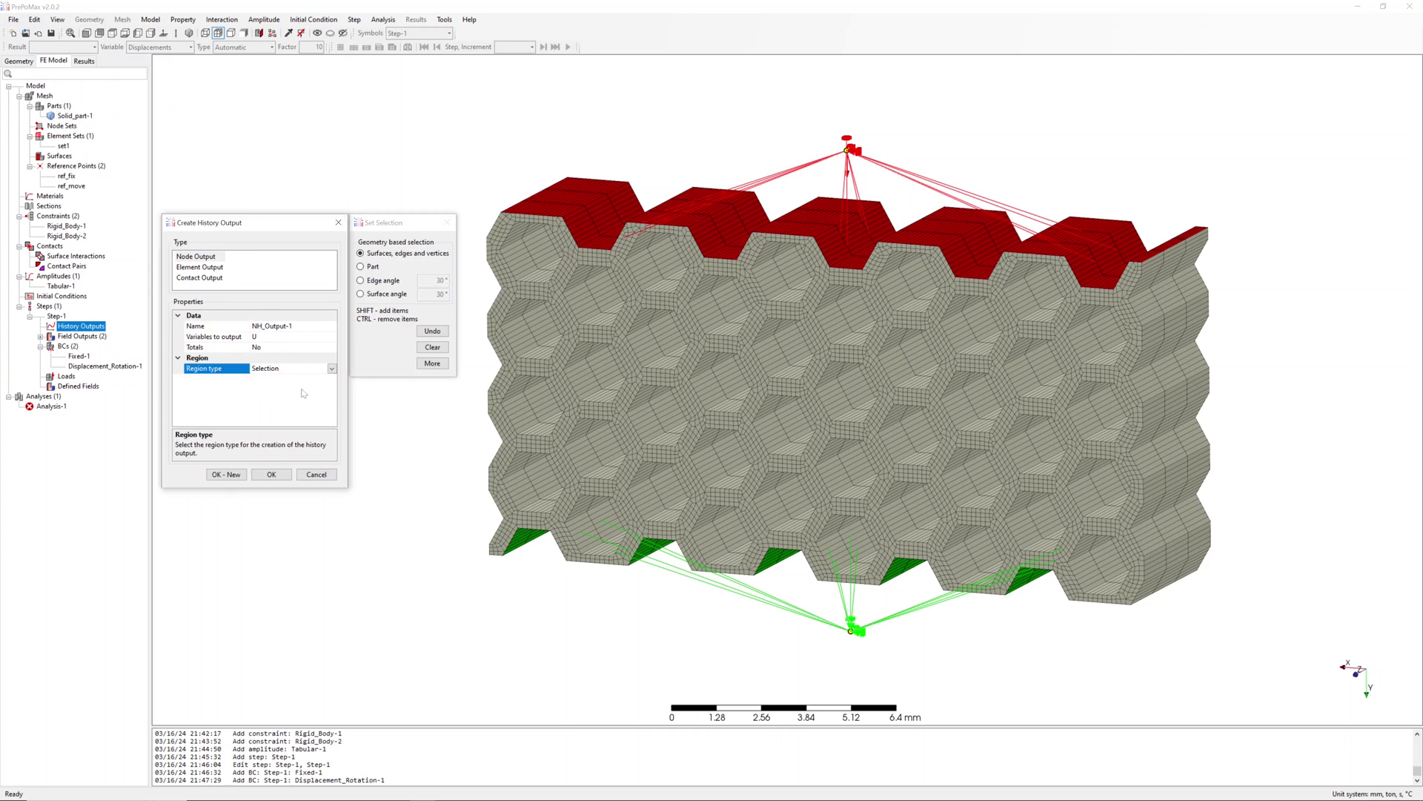
{"action": "left_click", "coordinate": [332, 367]}
{"action": "left_click", "coordinate": [272, 392]}
{"action": "left_click", "coordinate": [226, 475]}
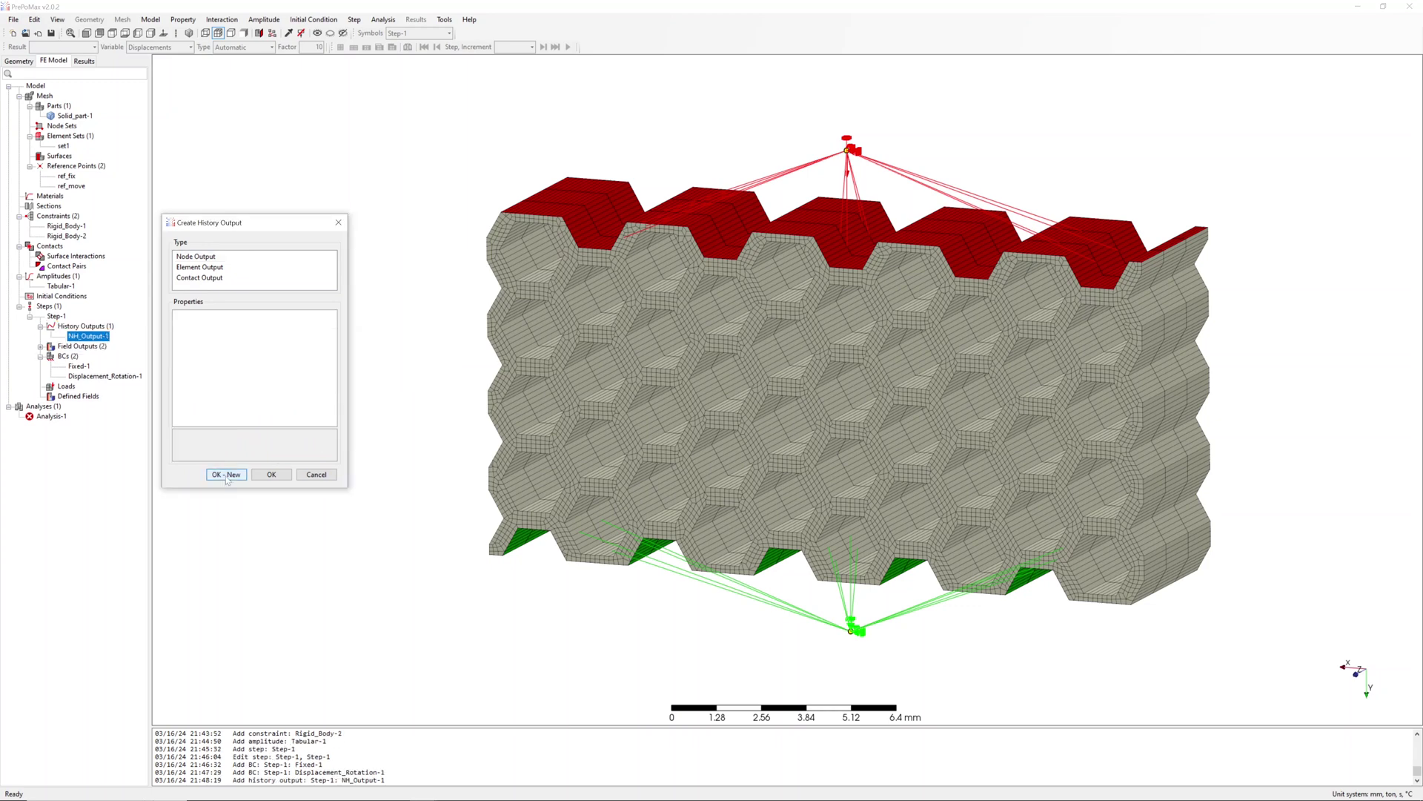
- Create history output NH_Output-2 recording reaction force RF at ref_fix
{"action": "left_click", "coordinate": [223, 336]}
{"action": "left_click", "coordinate": [331, 336]}
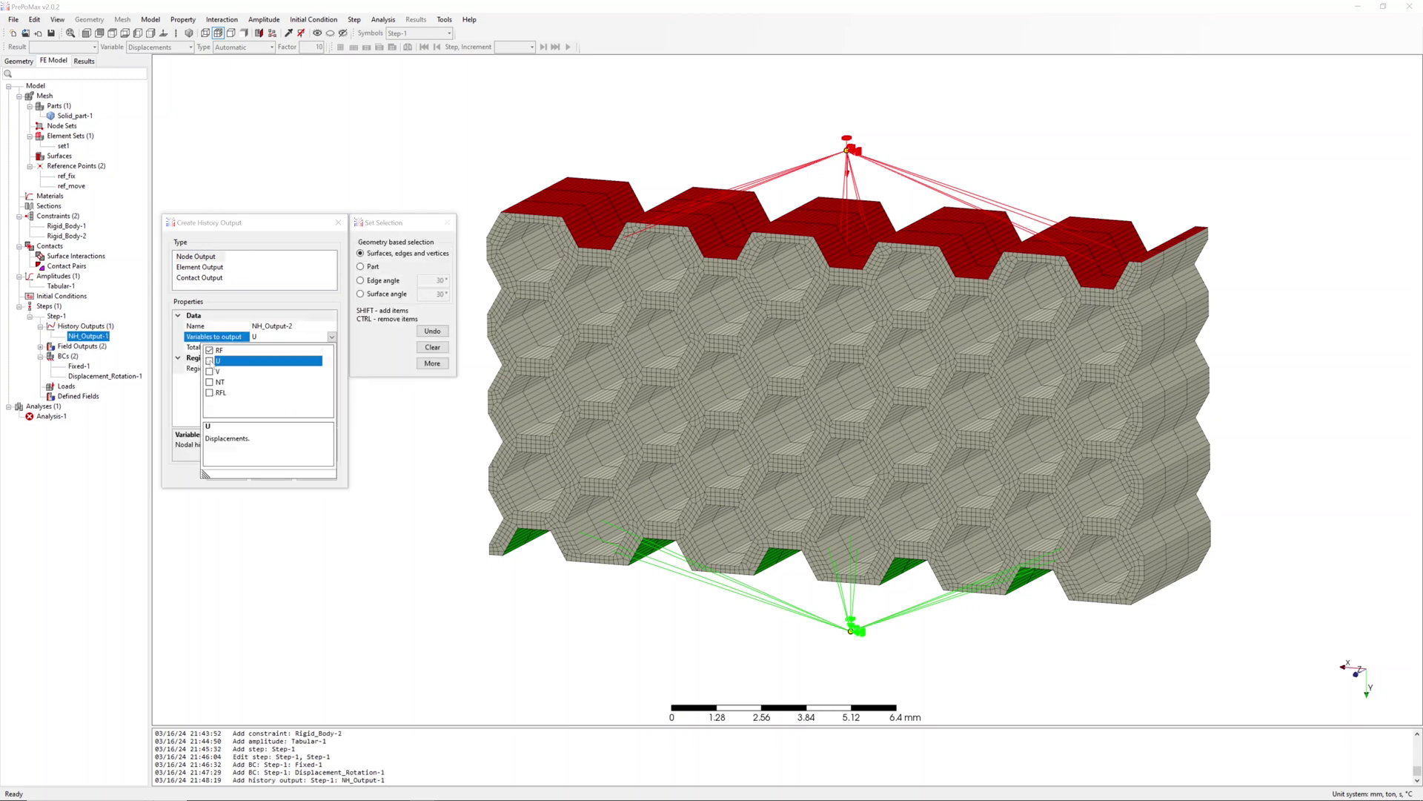
{"action": "left_click", "coordinate": [191, 368]}
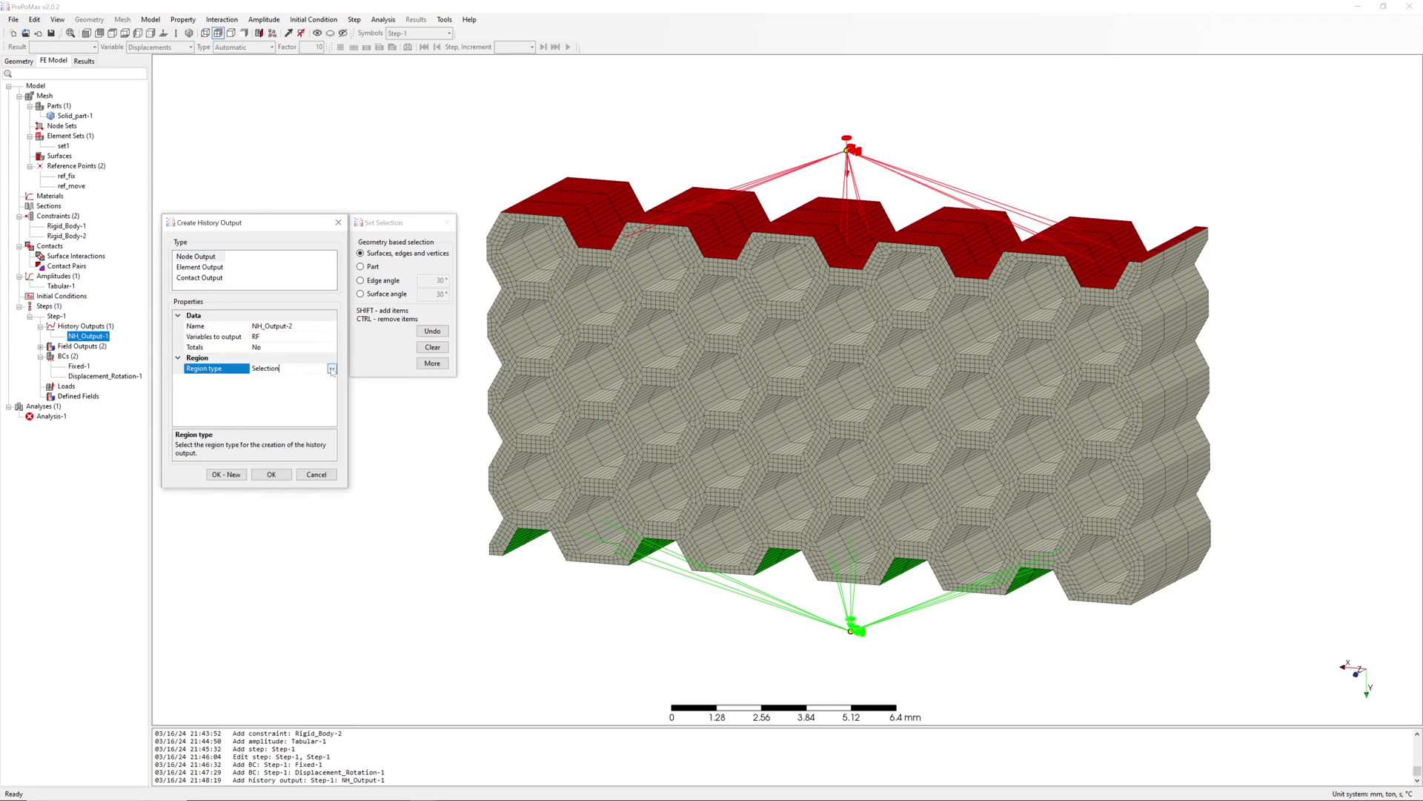
{"action": "left_click", "coordinate": [275, 475]}
- Add contact field output CF_Output-1 to Step-1
{"action": "double_click", "coordinate": [82, 356]}
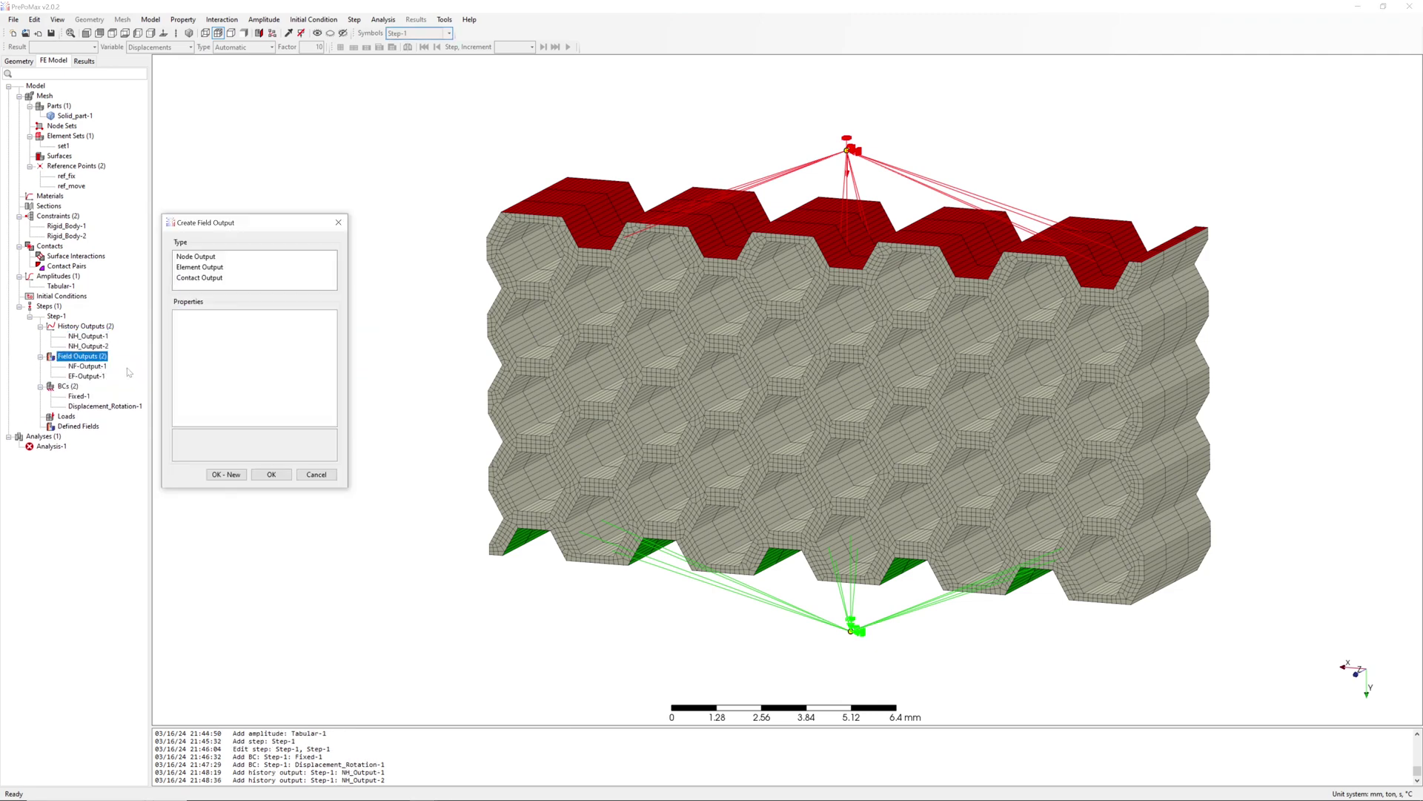
{"action": "left_click", "coordinate": [200, 277]}
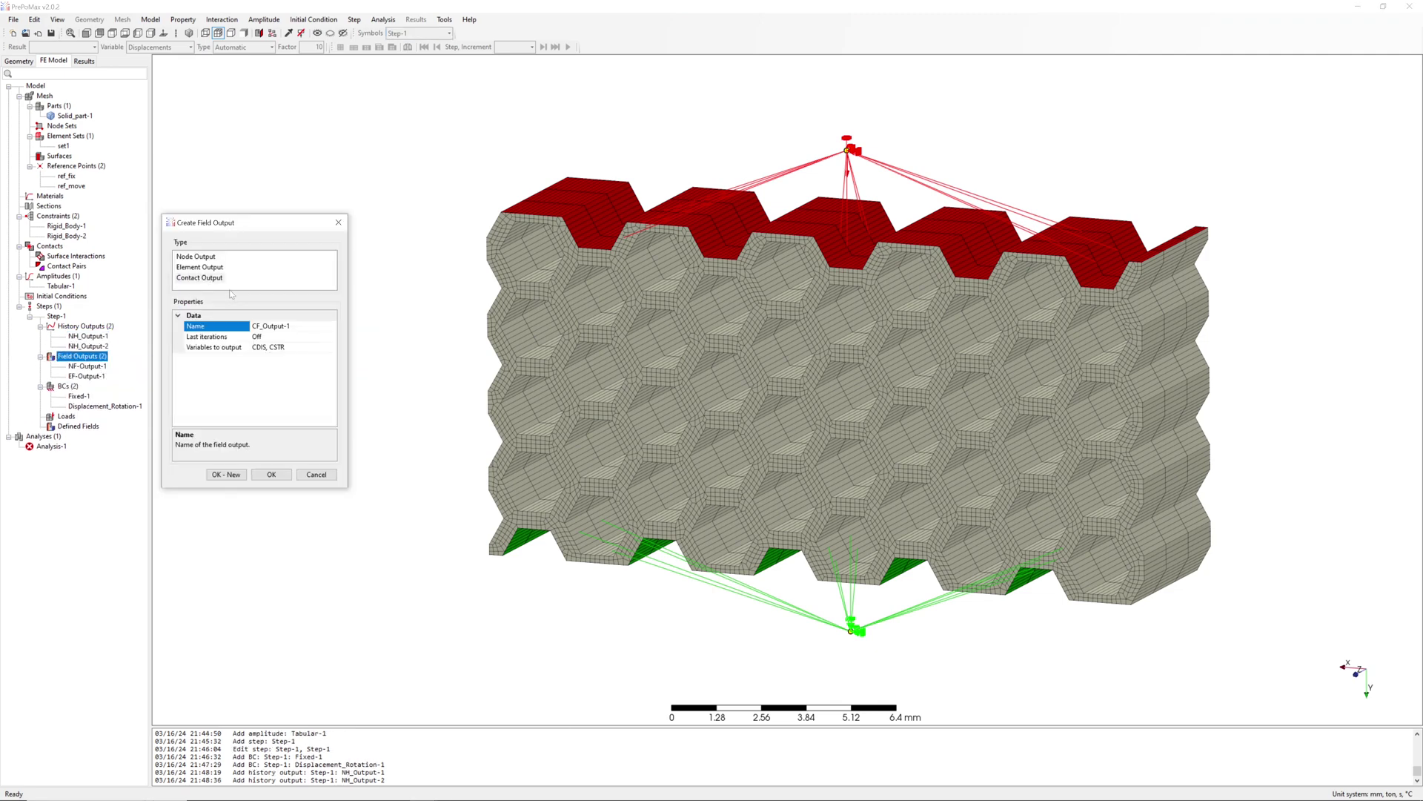
{"action": "left_click", "coordinate": [272, 474]}
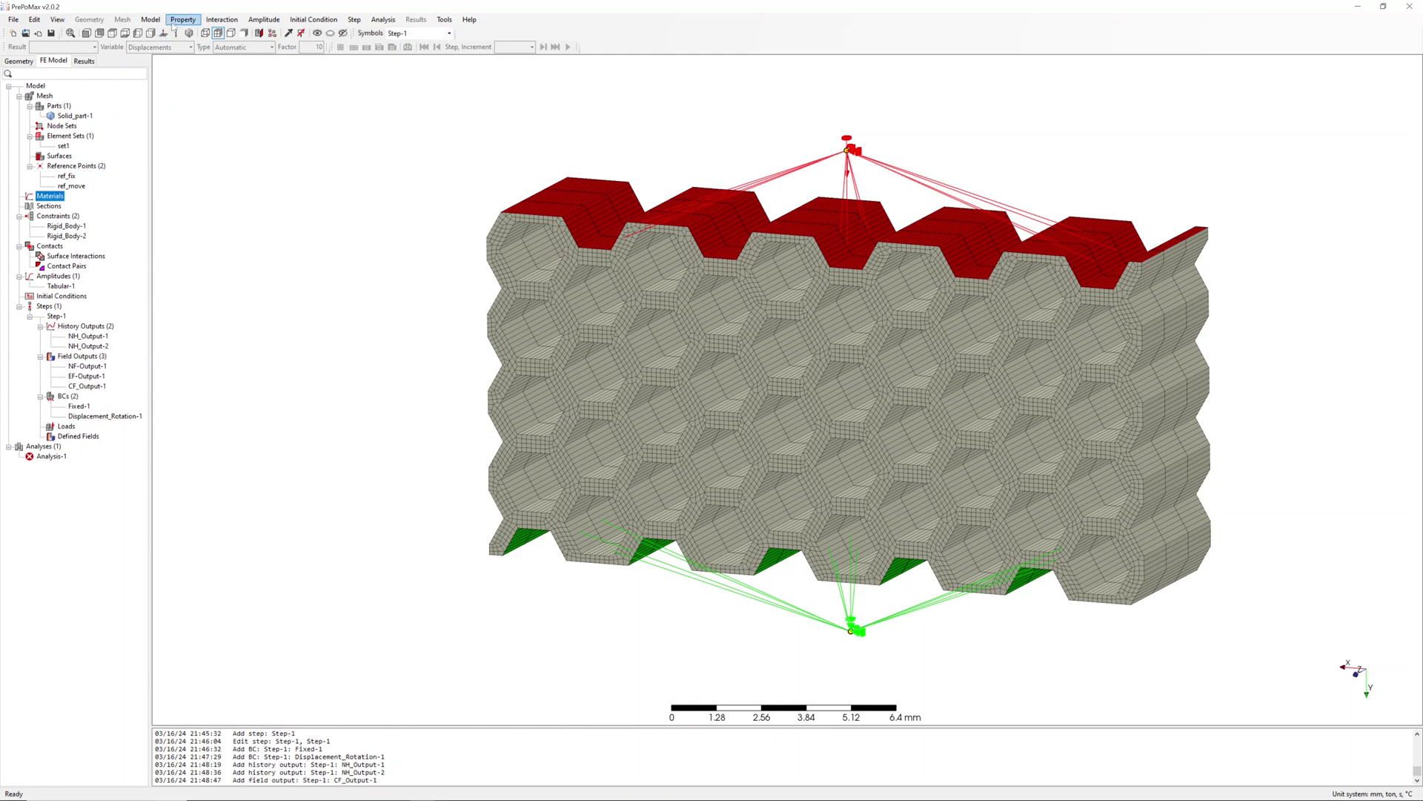
- Add a Materials user keyword with the *MATERIAL rubber50 and *SOLID SECTION set1 lines
{"action": "left_click", "coordinate": [153, 24]}
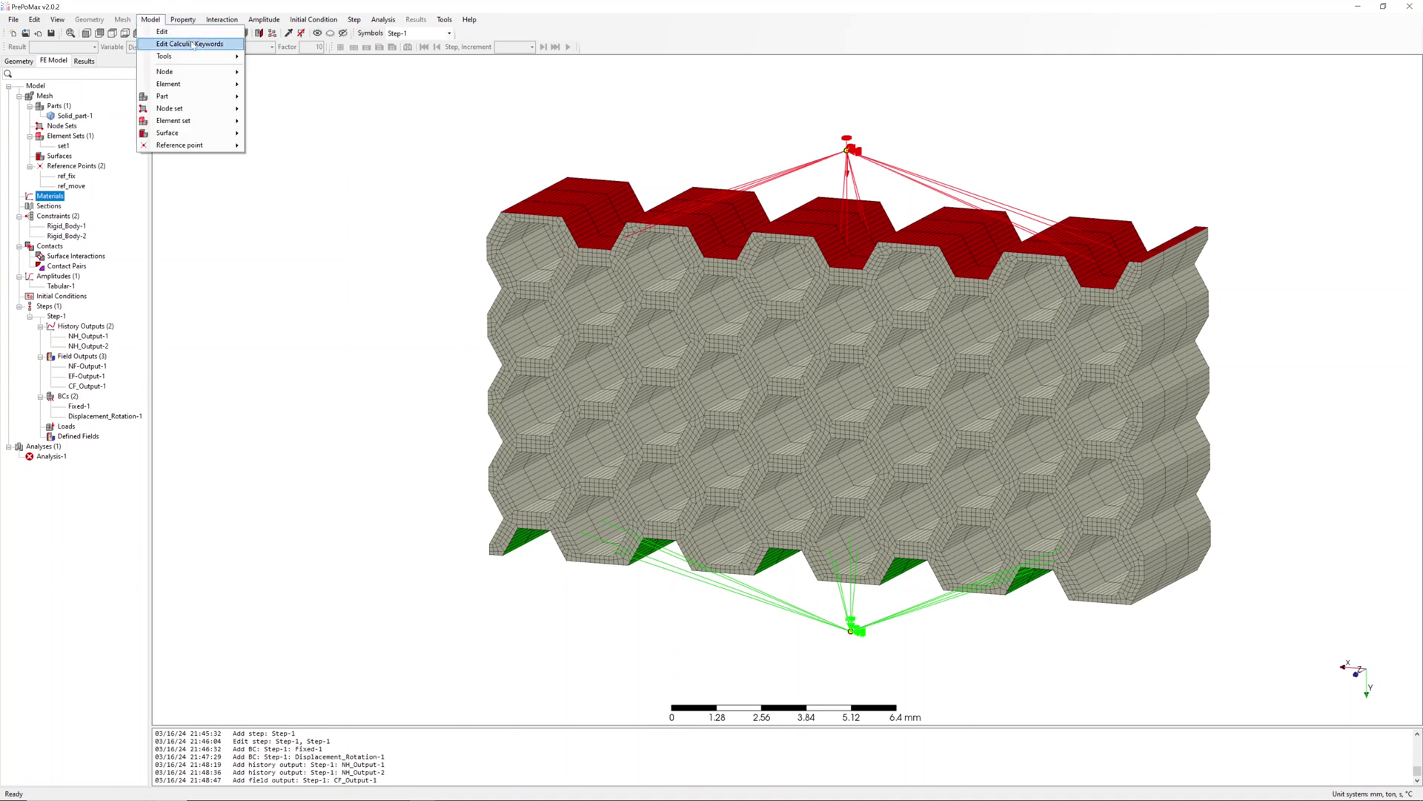
{"action": "left_click", "coordinate": [193, 46]}
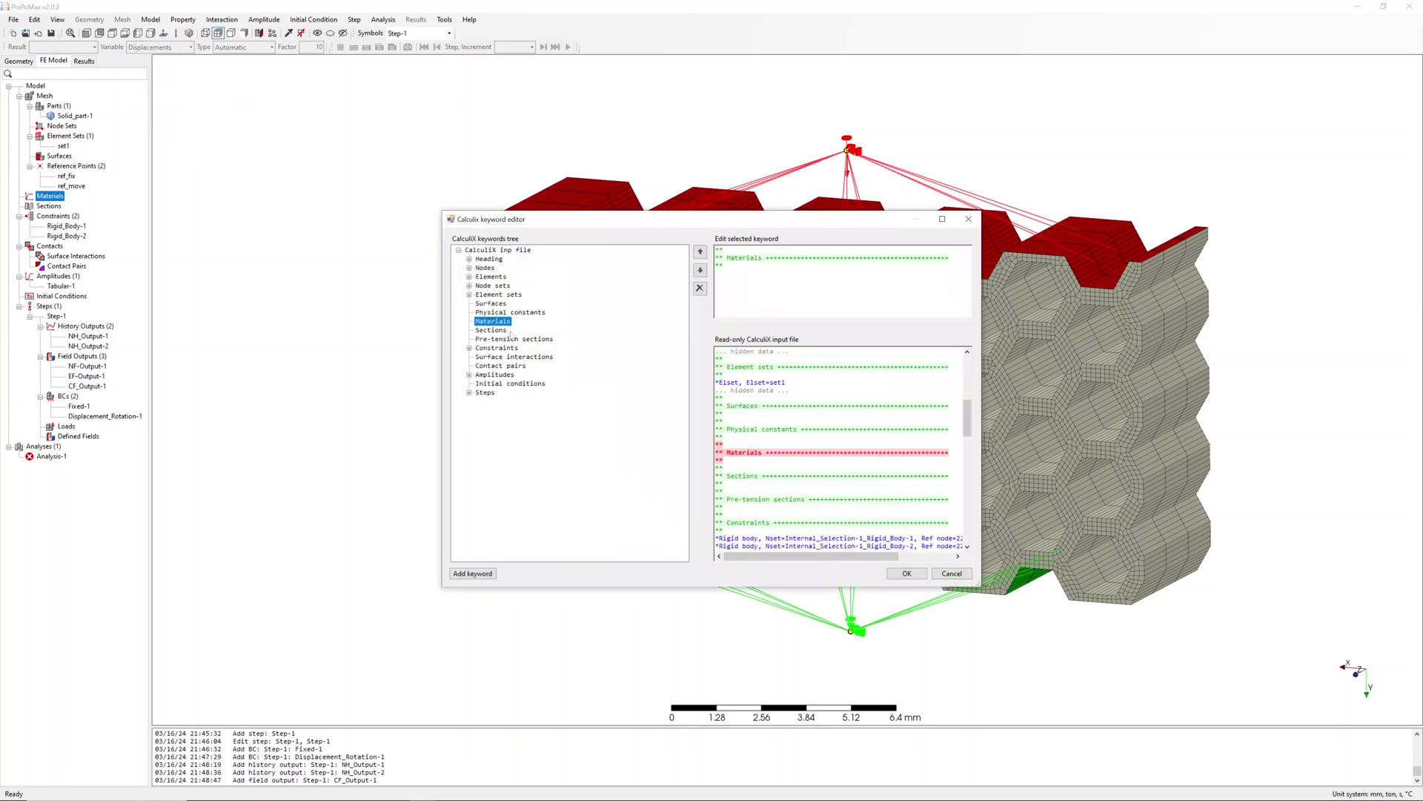
{"action": "left_click", "coordinate": [472, 572]}
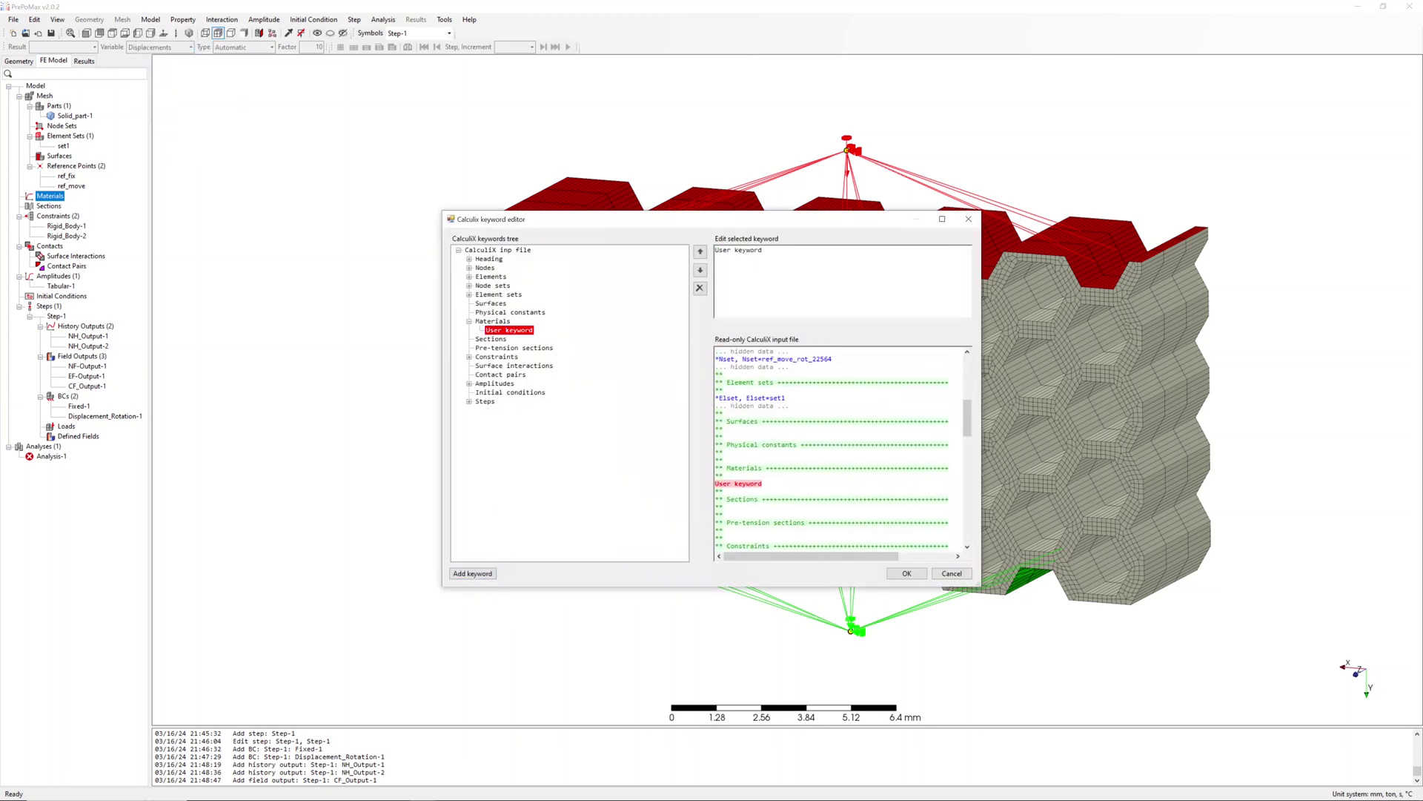
{"action": "key", "text": "ctrl+a"}
{"action": "key", "text": "BackSpace"}
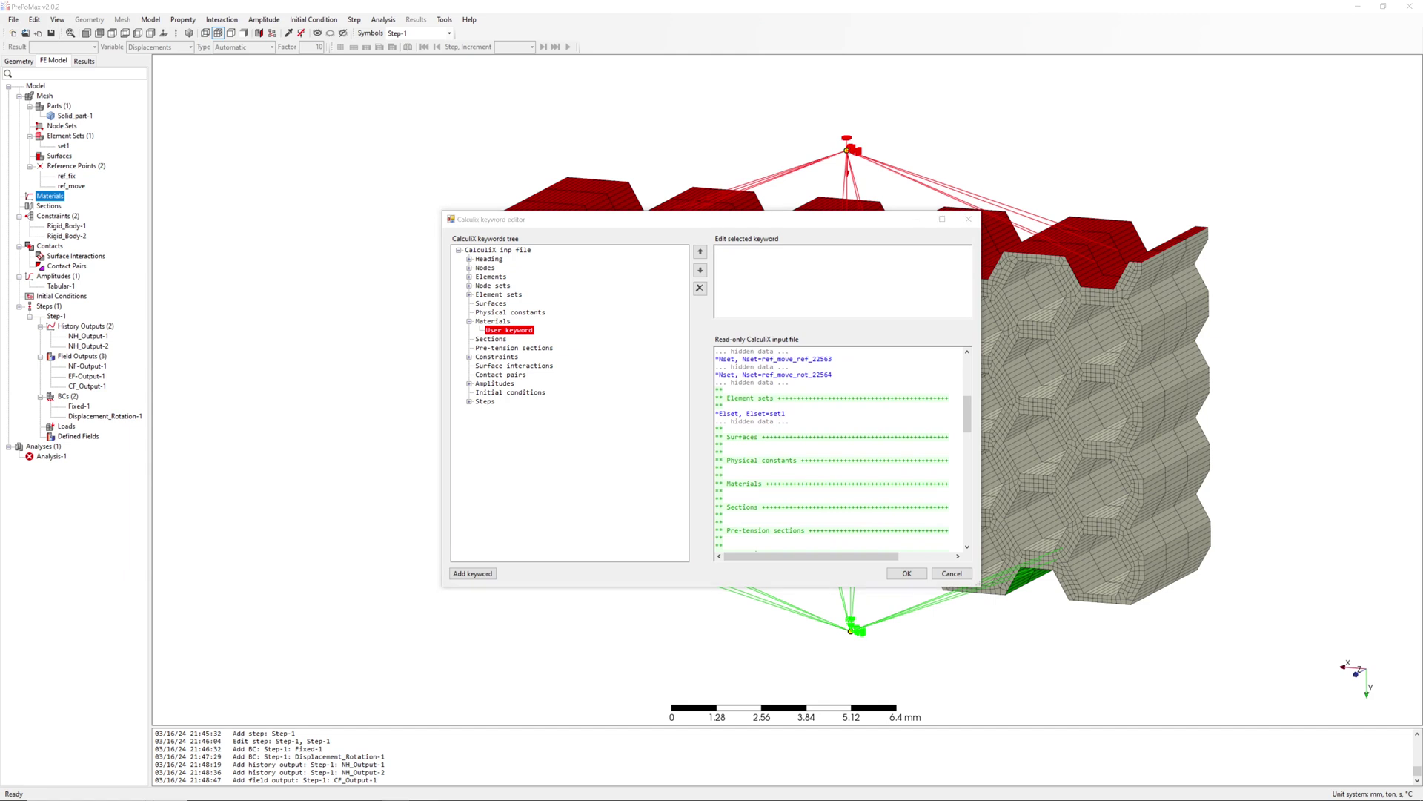
{"action": "key", "text": "alt+Tab"}
{"action": "type", "text": "*MATERIAL, NAME=rubber50 *HYPERELASTIC, MOONEY-RIVLIN 0.2972, 0.0487, 0.23 ** *SOLID SECTION, MATERIAL=rubber50, ELSET=set1"}
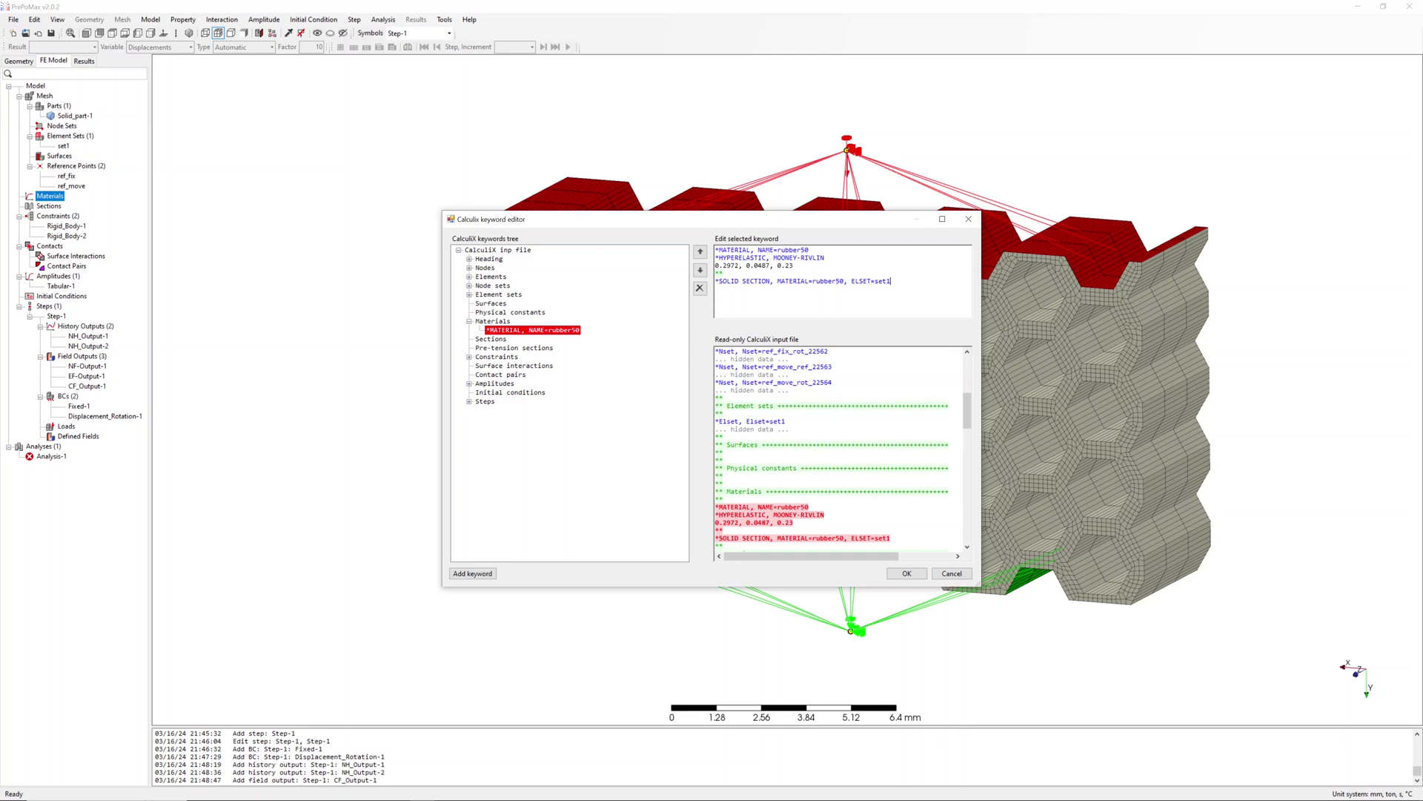
{"action": "left_click", "coordinate": [919, 573]}
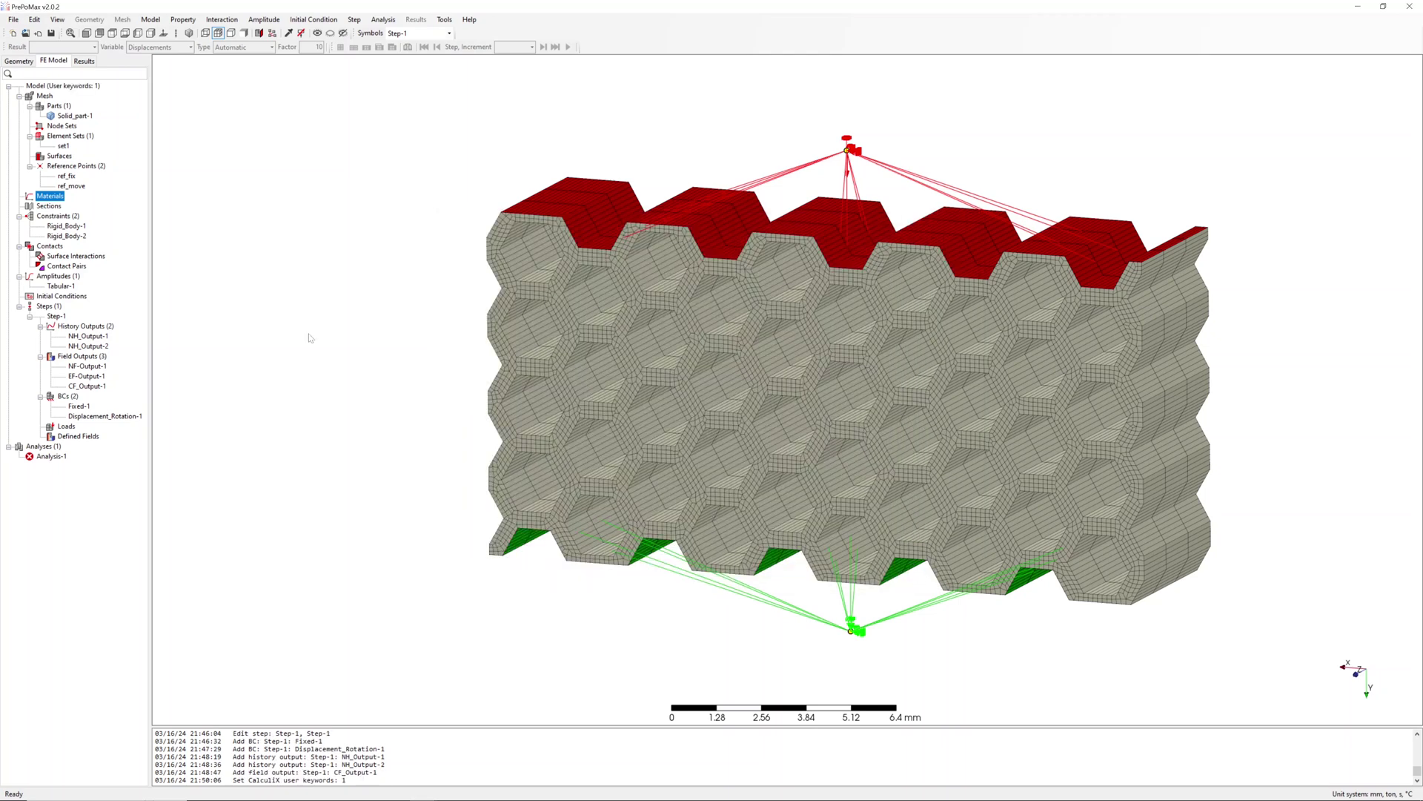
{"action": "key", "text": "alt+Tab"}
- Start a new surface interaction with Linear pressure-overclosure surface behavior
{"action": "right_click", "coordinate": [75, 257]}
{"action": "left_click", "coordinate": [111, 271]}
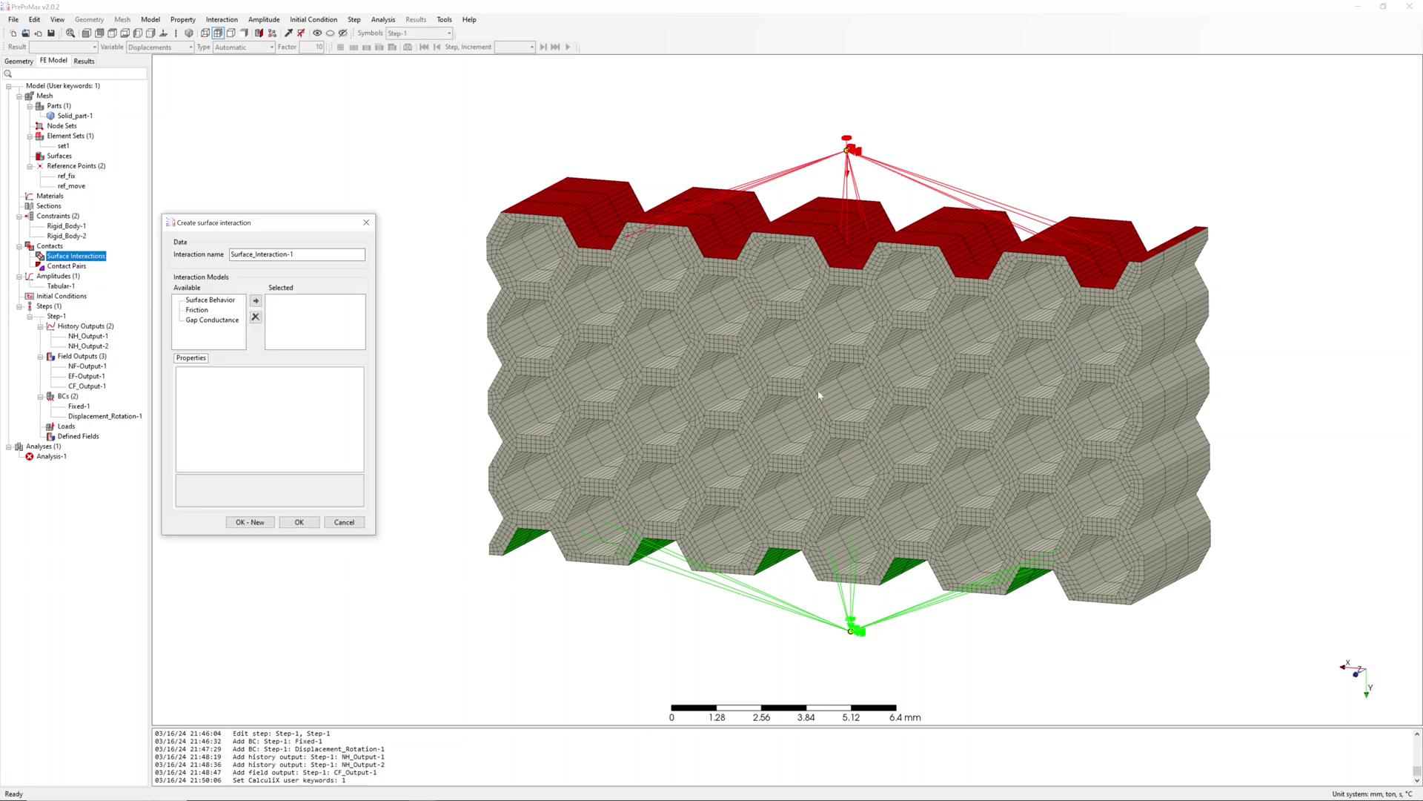
{"action": "key", "text": "alt+Tab"}
{"action": "left_click", "coordinate": [201, 300]}
{"action": "left_click", "coordinate": [256, 300]}
{"action": "left_click", "coordinate": [300, 384]}
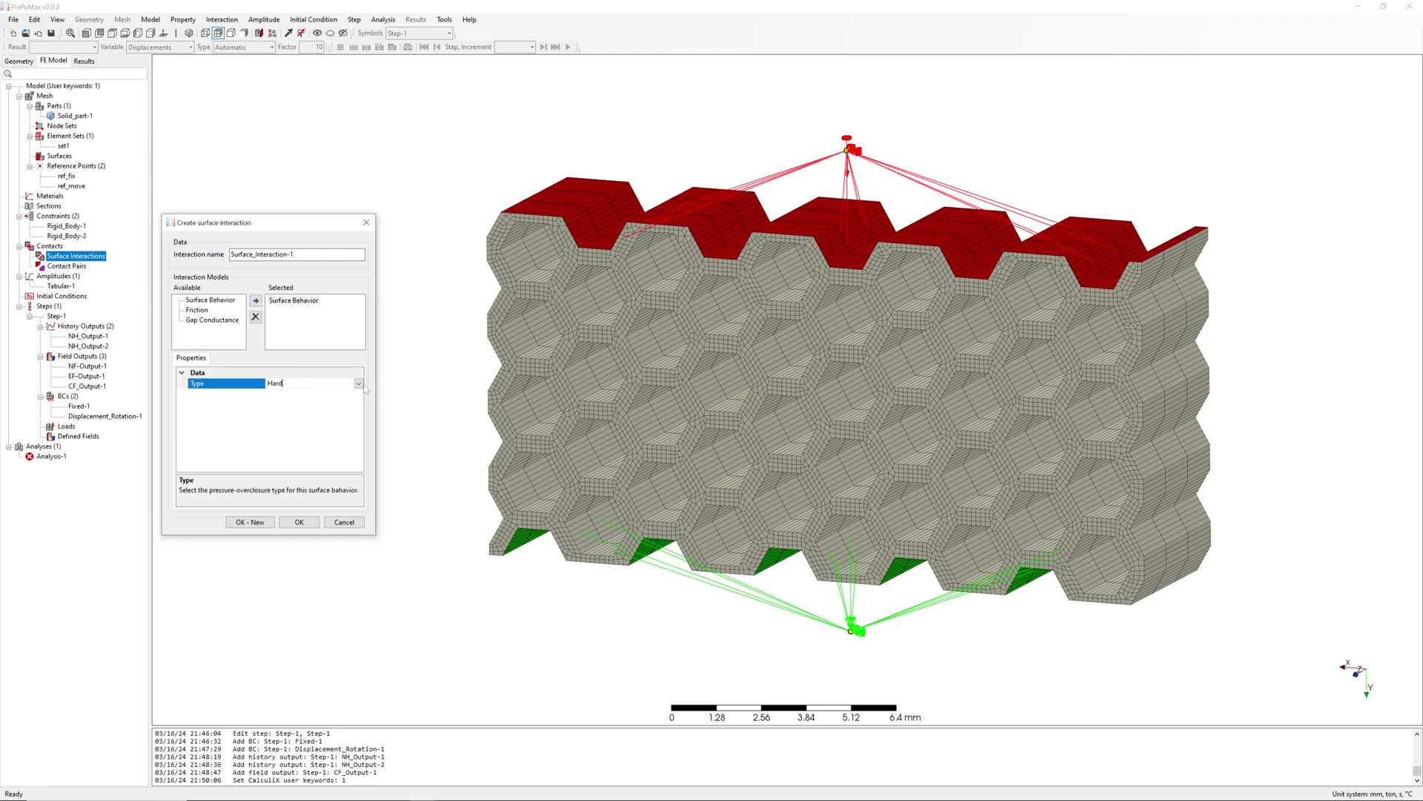
{"action": "left_click", "coordinate": [359, 384]}
{"action": "left_click", "coordinate": [280, 405]}
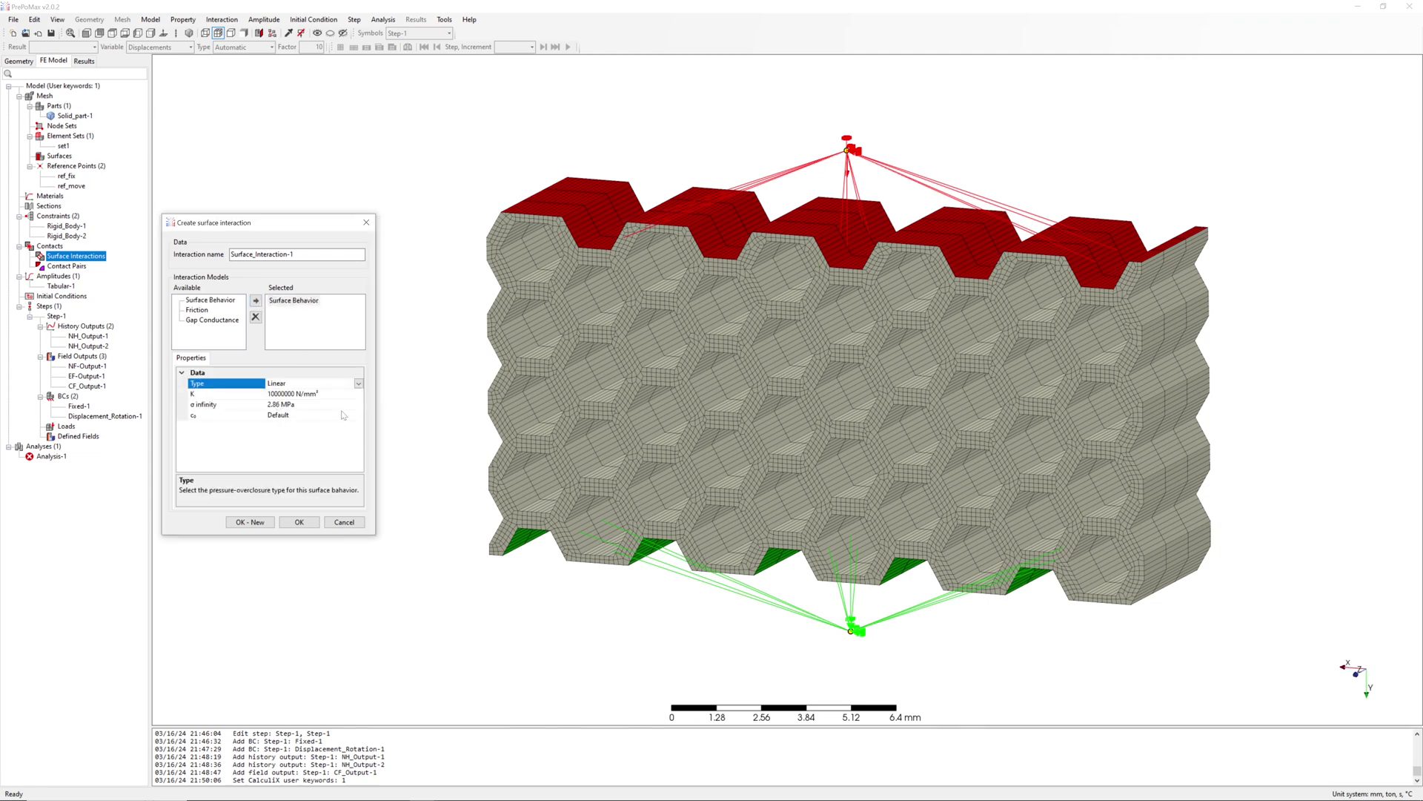
- Set K to 1000 N/mm² and σ infinity to 0.1 MPa, then create Surface_Interaction-1
{"action": "left_click", "coordinate": [281, 394]}
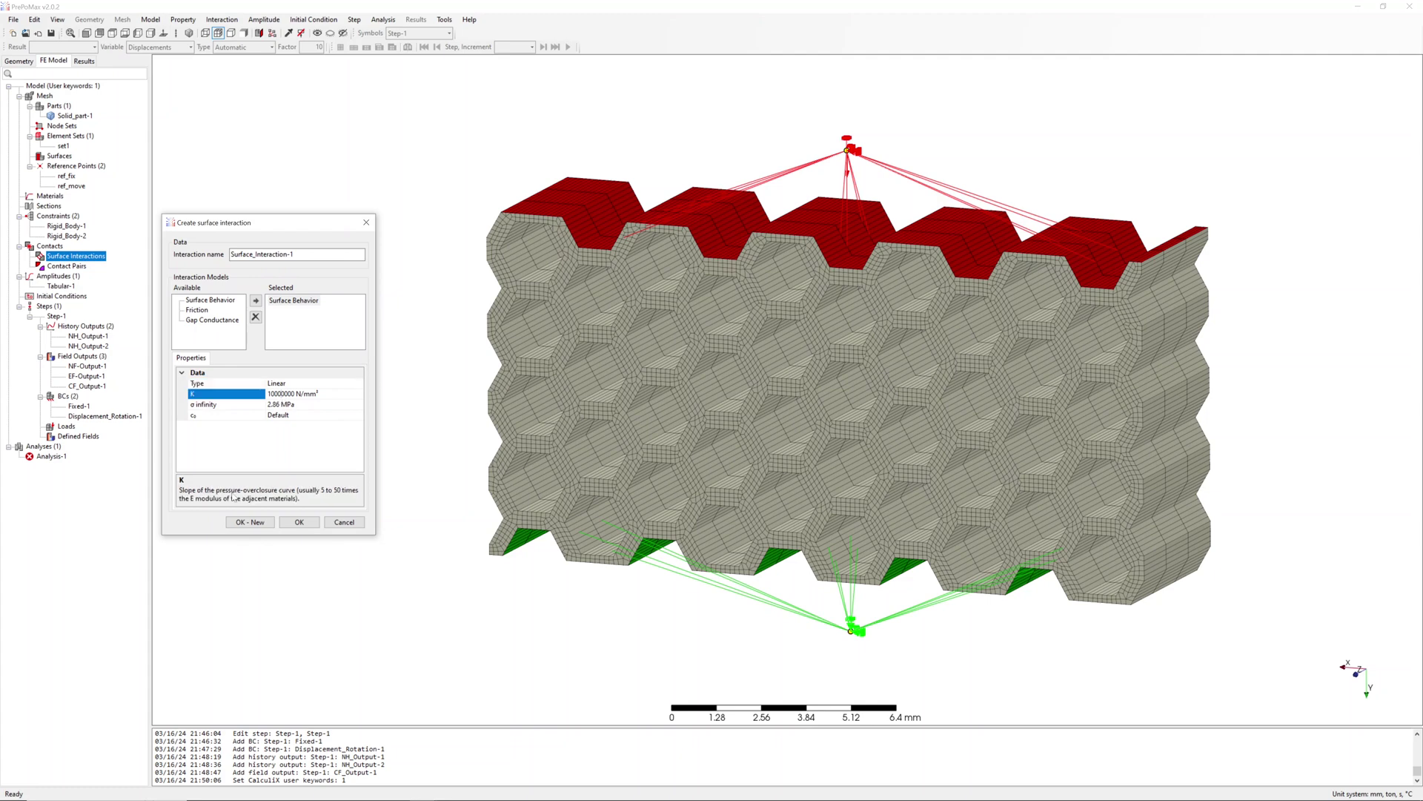
{"action": "left_click_drag", "start_coordinate": [281, 394], "coordinate": [295, 393]}
{"action": "key", "text": "BackSpace"}
{"action": "key", "text": "Return"}
{"action": "left_click", "coordinate": [279, 404]}
{"action": "double_click", "coordinate": [280, 405]}
{"action": "type", "text": "0."}
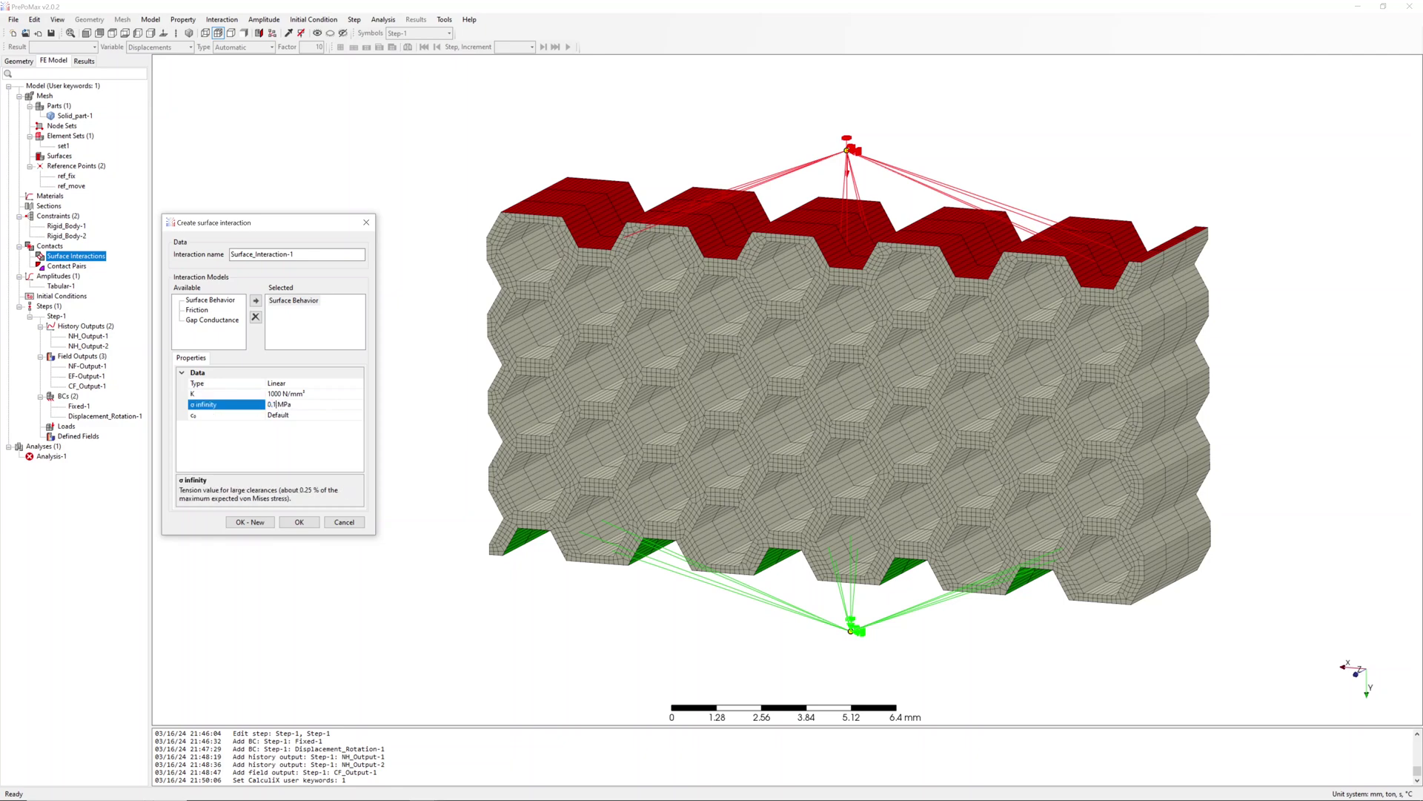
{"action": "key", "text": "Return"}
{"action": "left_click", "coordinate": [298, 521]}
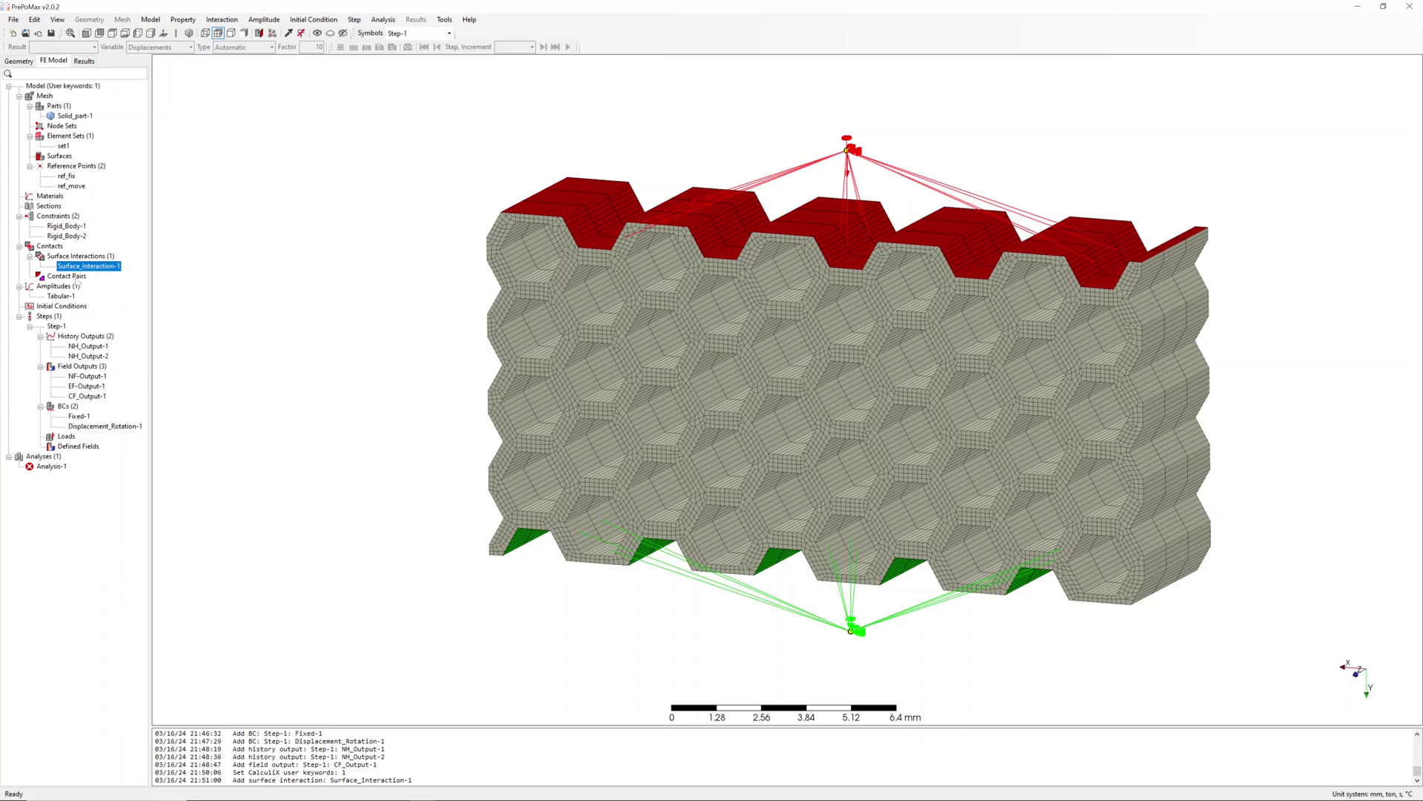
- Start a new contact pair with slave node adjustment turned off
{"action": "right_click", "coordinate": [69, 275]}
{"action": "left_click", "coordinate": [106, 286]}
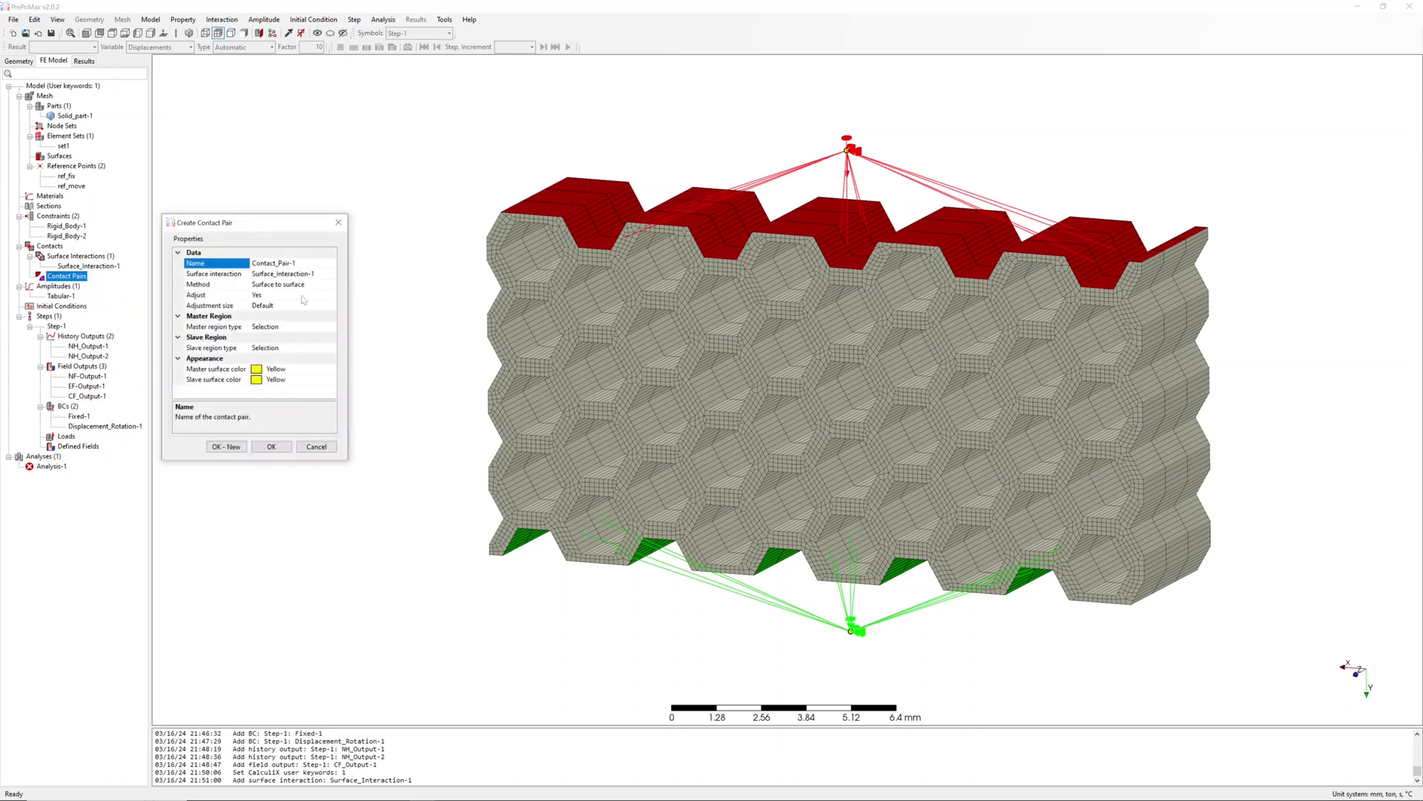
{"action": "left_click", "coordinate": [303, 295]}
{"action": "left_click", "coordinate": [269, 317]}
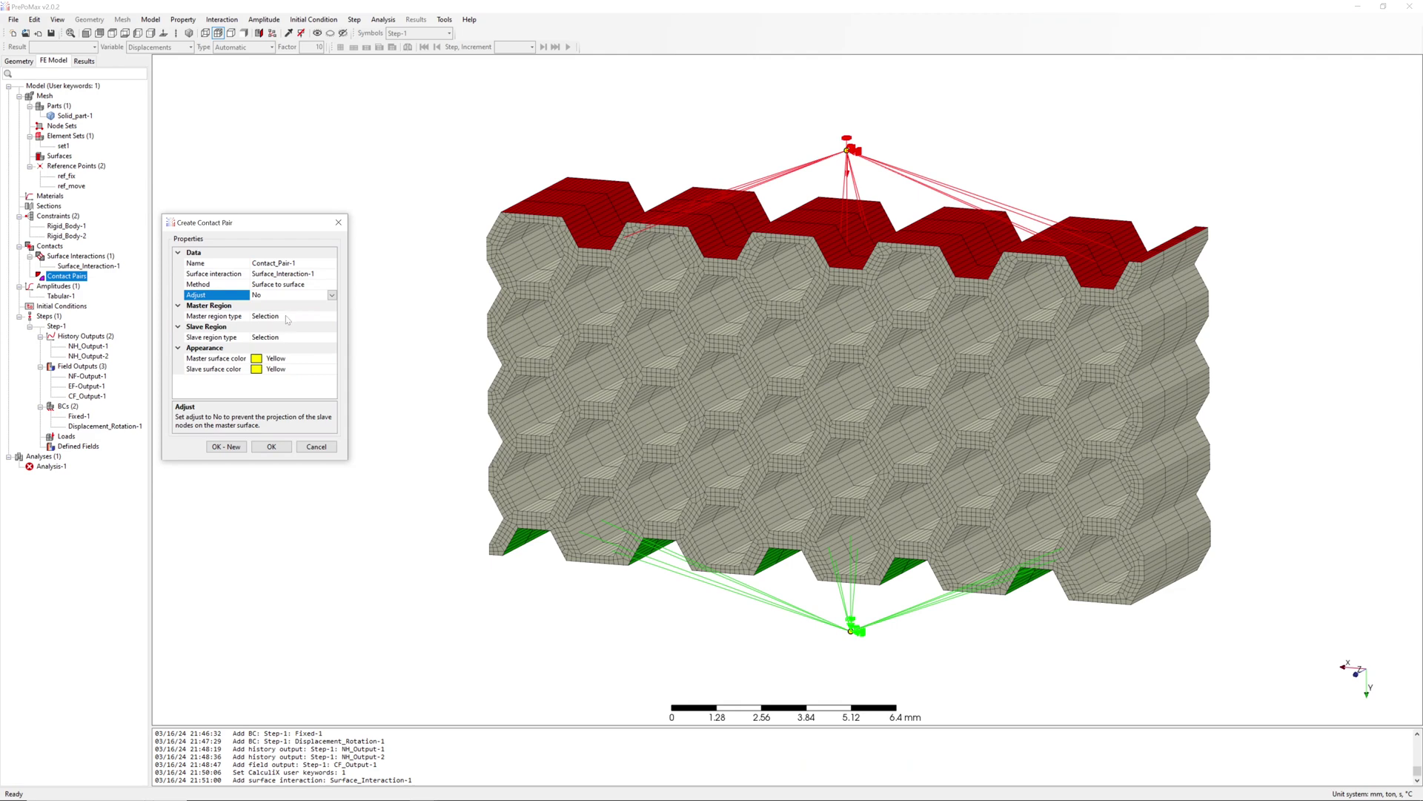
{"action": "left_click", "coordinate": [286, 317]}
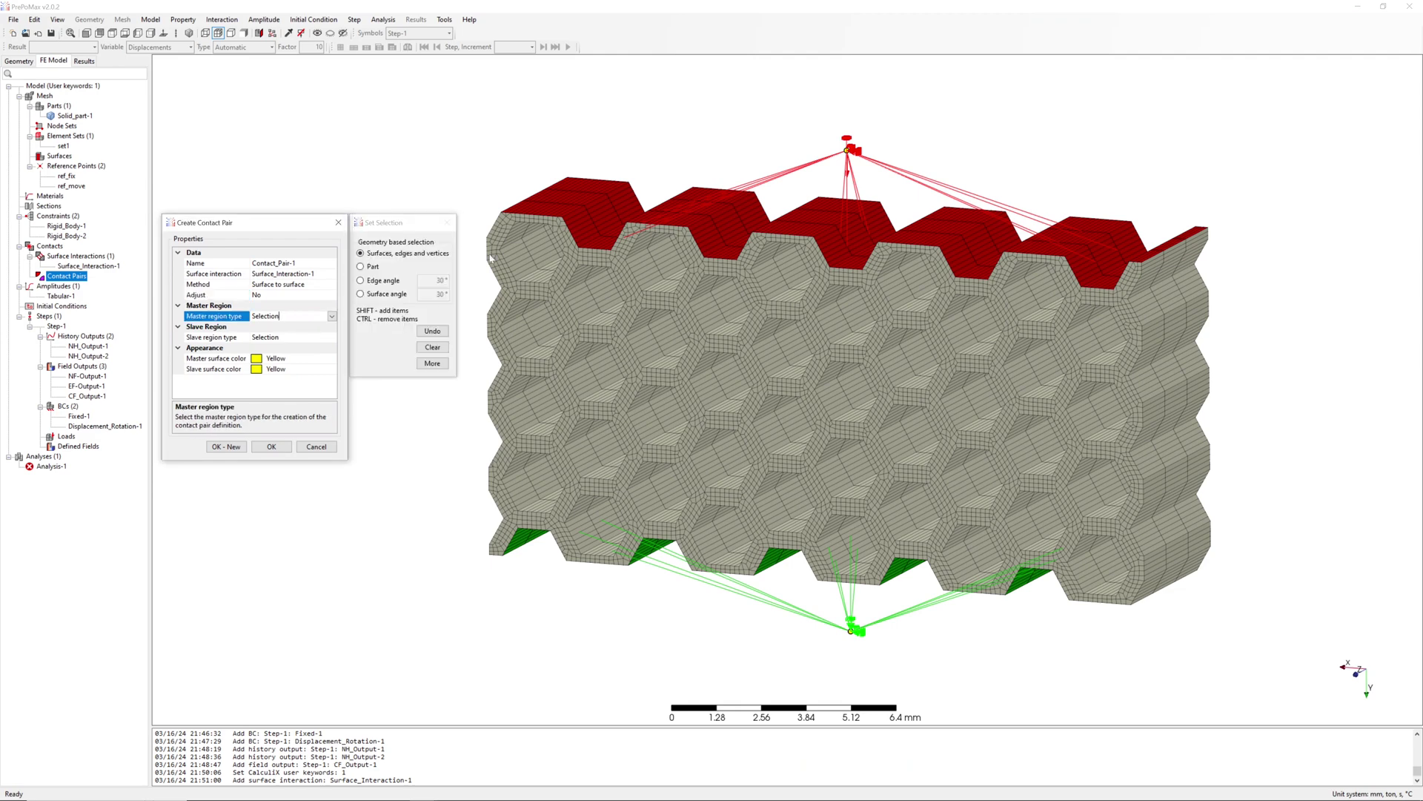
- Pick the corner cell faces by surface angle, colour the master light red, and create the pair
{"action": "middle_click_drag", "start_coordinate": [534, 278], "coordinate": [511, 247]}
{"action": "scroll", "coordinate": [510, 247], "scroll_direction": "up", "scroll_amount": 3}
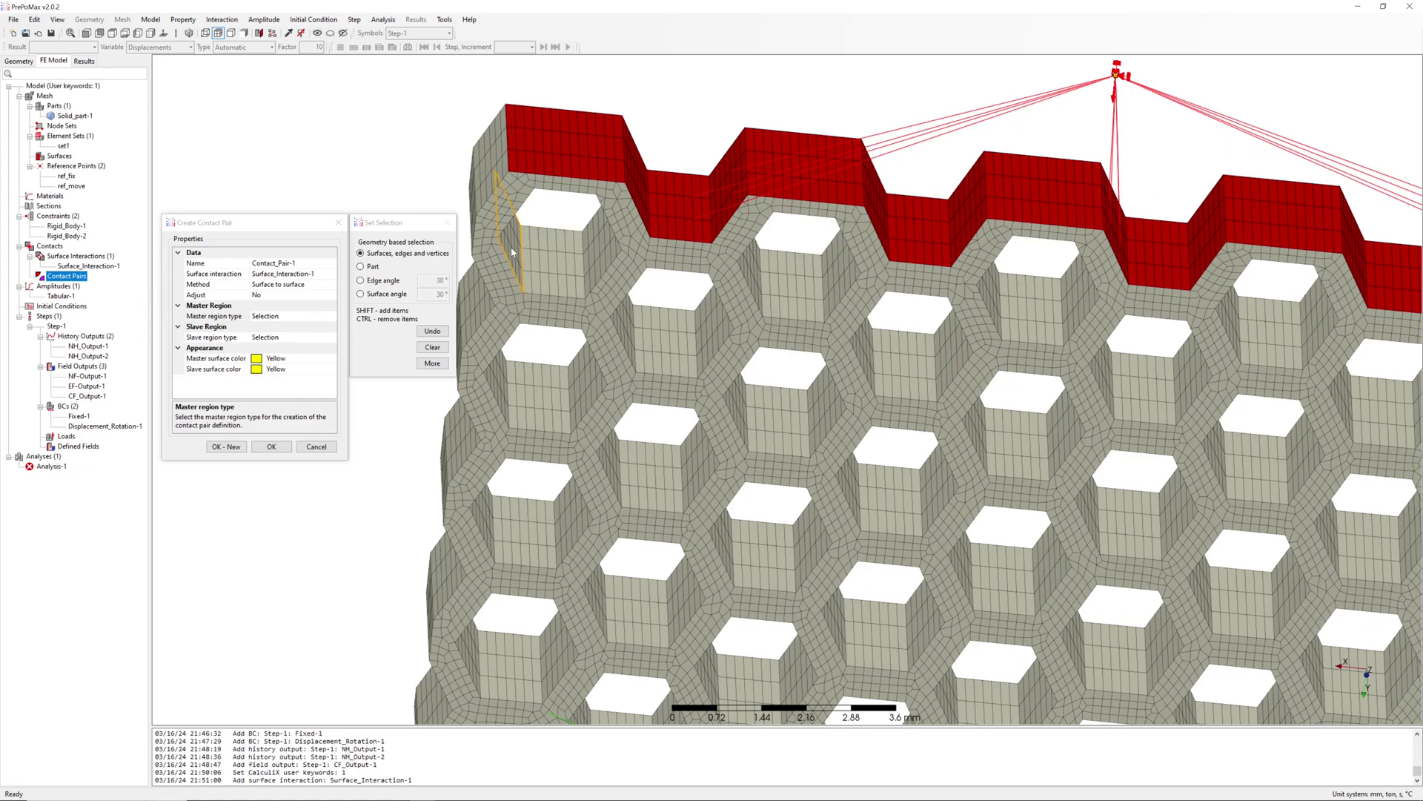
{"action": "left_click", "coordinate": [389, 294]}
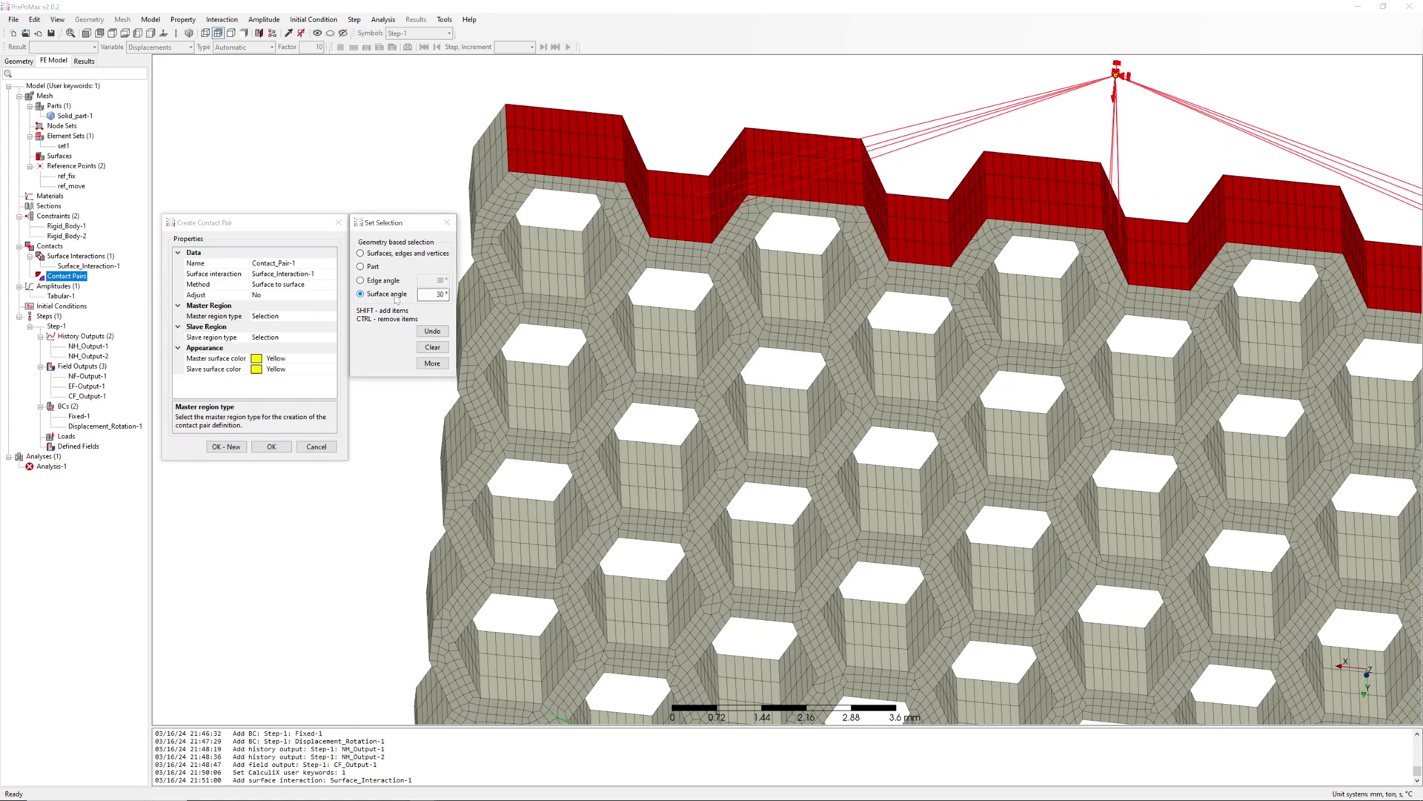
{"action": "left_click", "coordinate": [595, 251]}
{"action": "mouse_move", "coordinate": [595, 252]}
{"action": "middle_mouse_down"}
{"action": "mouse_move", "coordinate": [662, 260]}
{"action": "mouse_move", "coordinate": [623, 189]}
{"action": "mouse_move", "coordinate": [478, 267]}
{"action": "middle_mouse_up"}
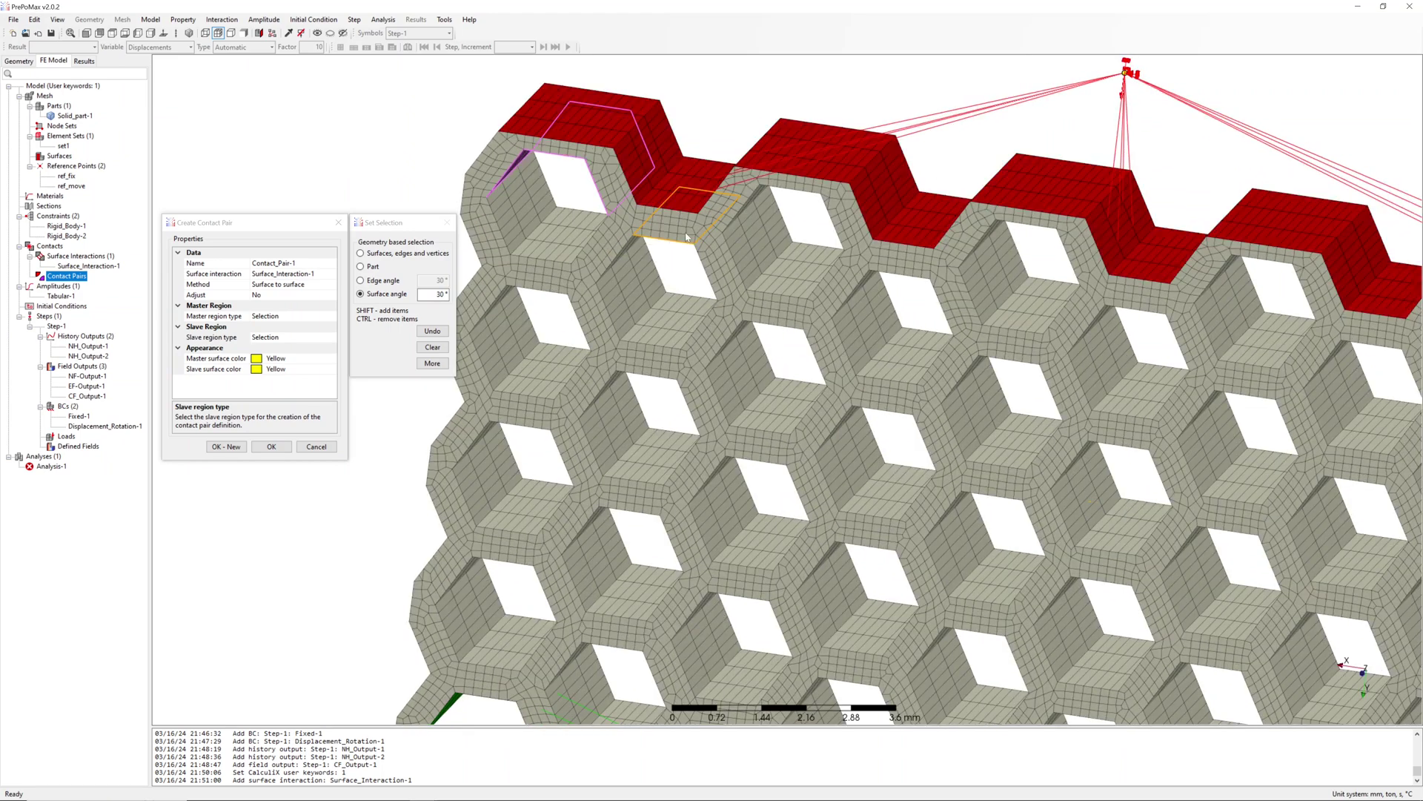
{"action": "left_click", "coordinate": [291, 359]}
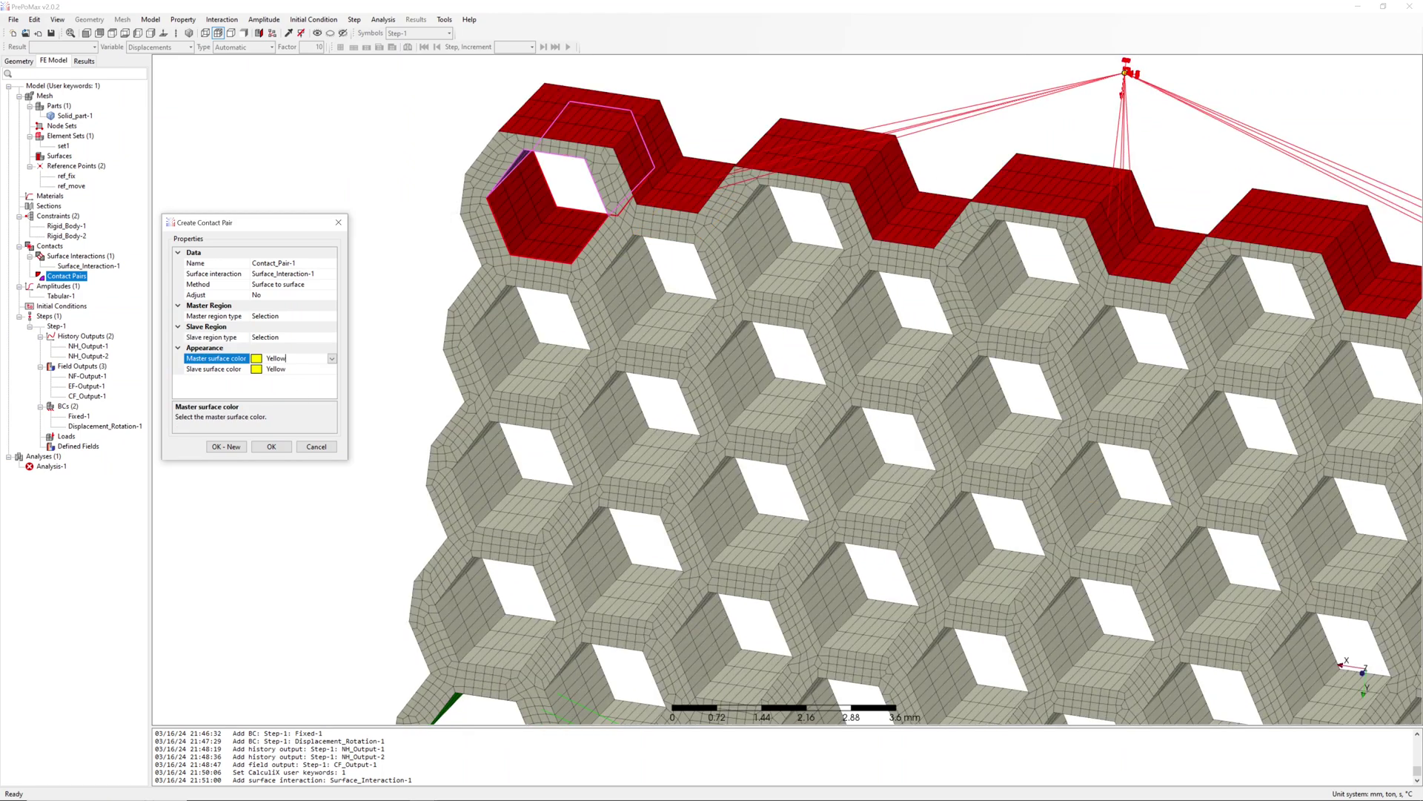
{"action": "left_click", "coordinate": [331, 359]}
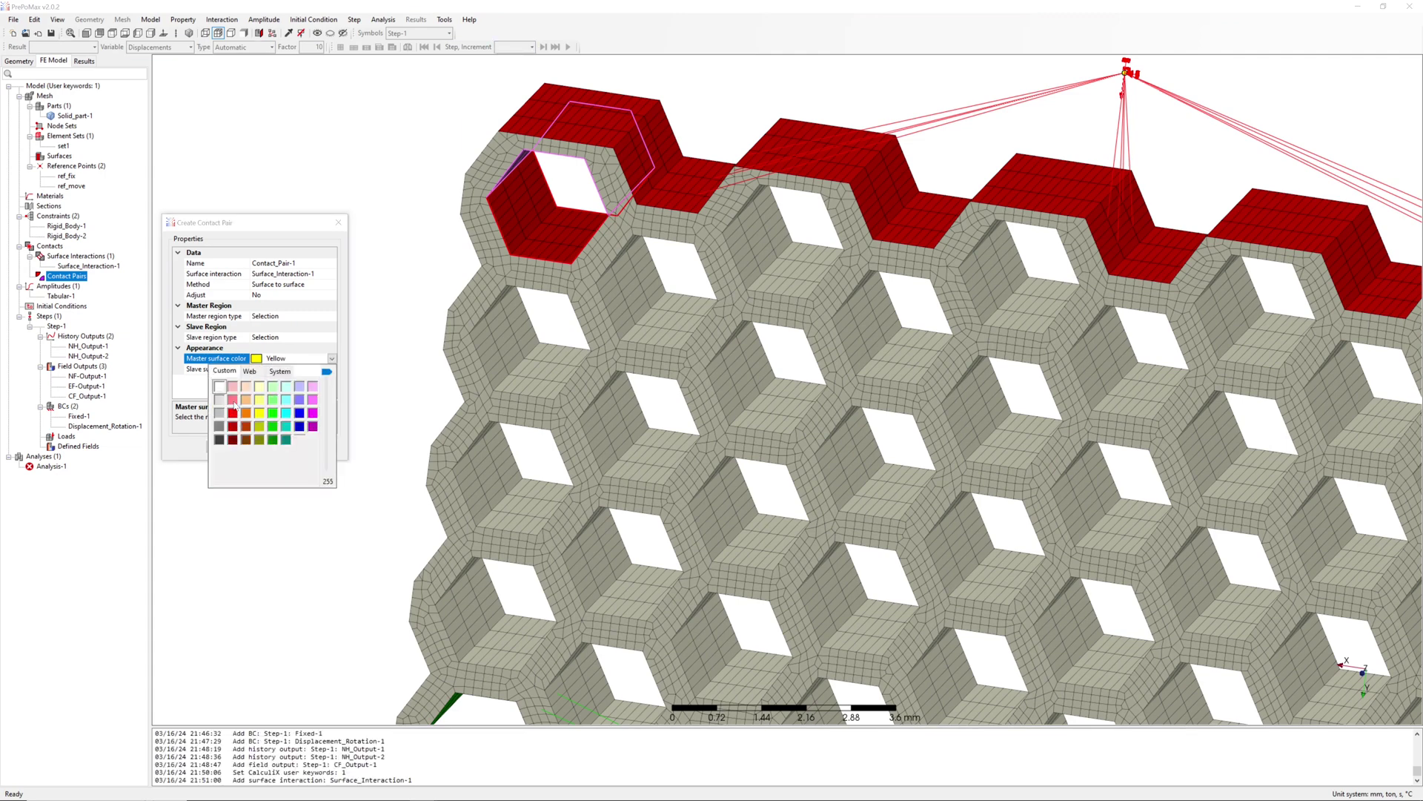
{"action": "left_click", "coordinate": [235, 405]}
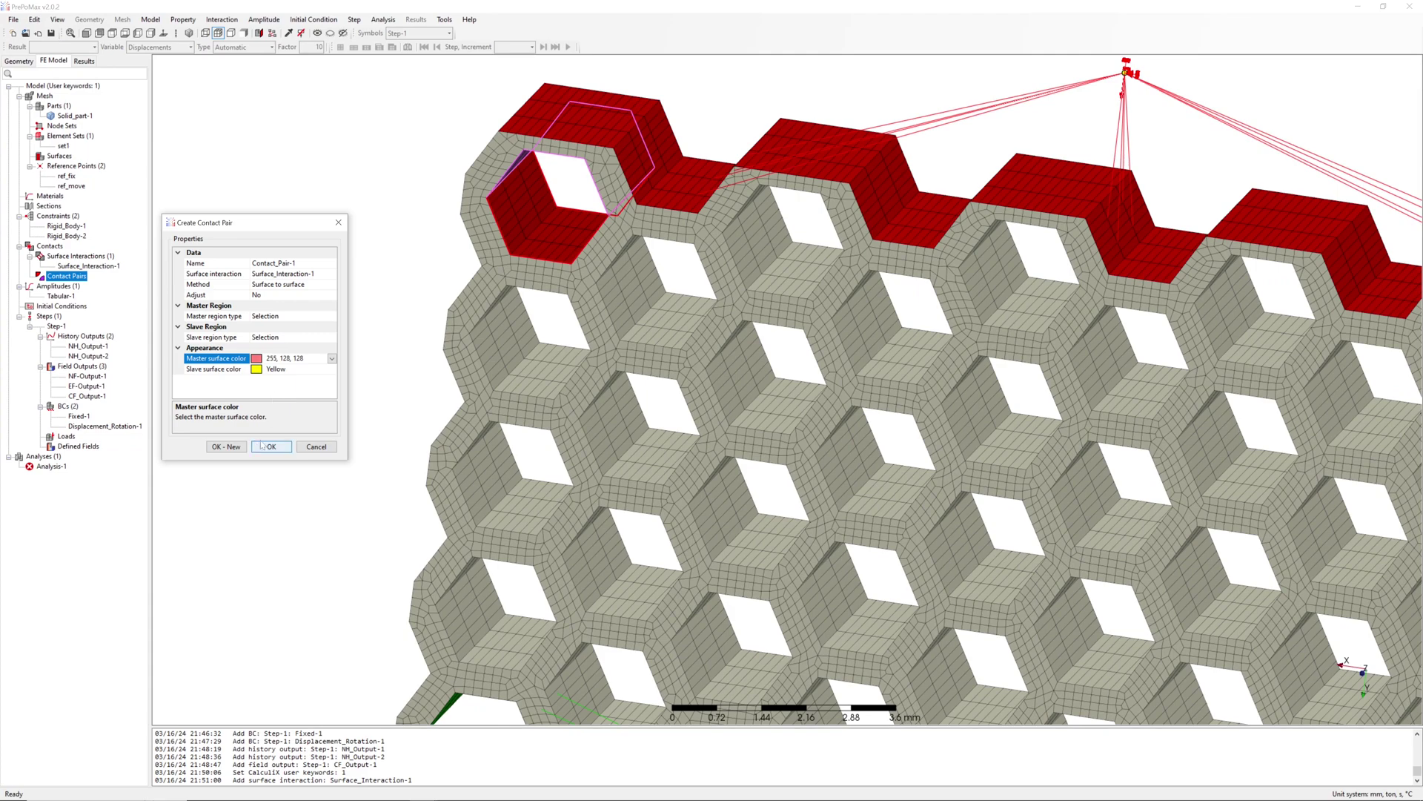
{"action": "left_click", "coordinate": [226, 445]}
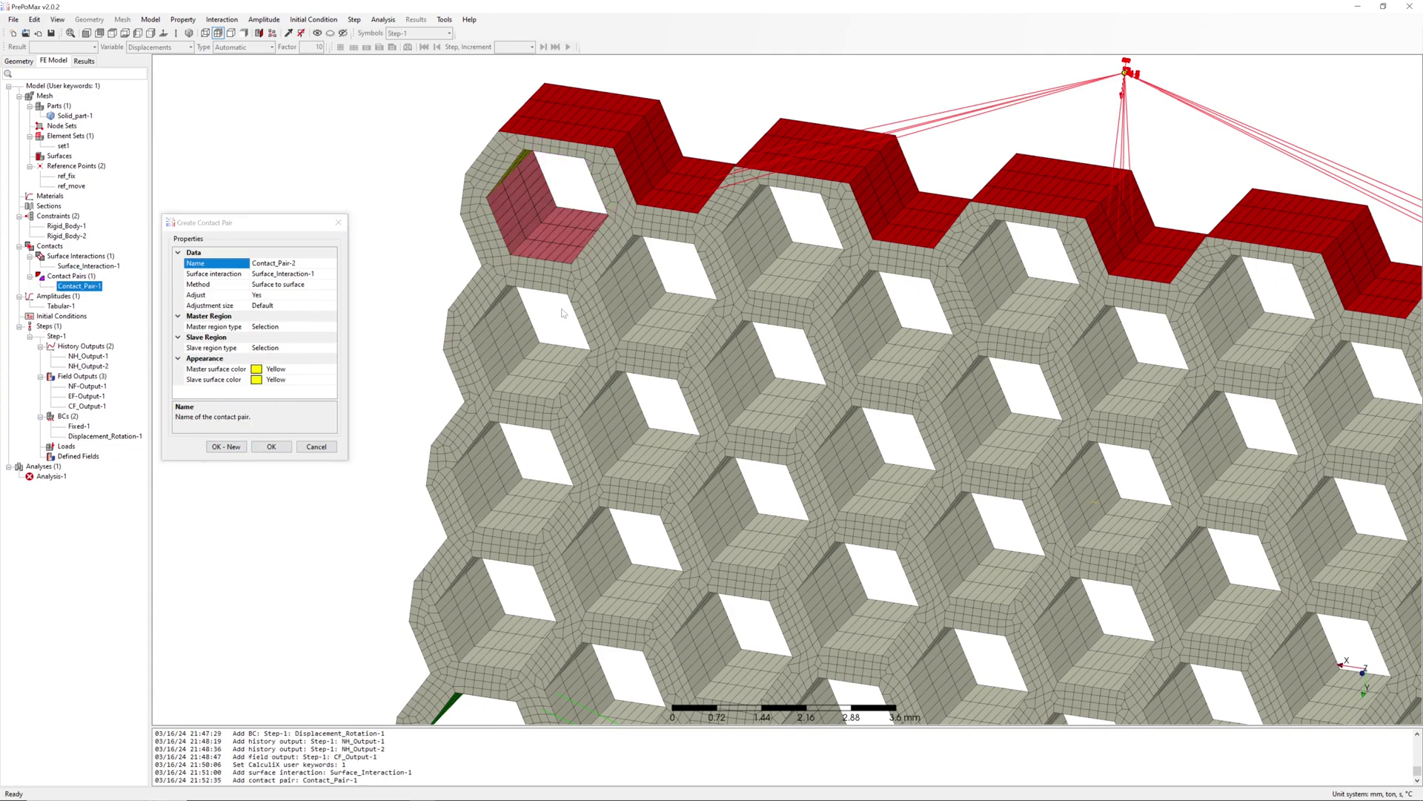
- View the honeycomb from the top and check Contact_Pair-40 in the list
{"action": "middle_click_drag", "start_coordinate": [569, 323], "coordinate": [577, 304]}
{"action": "scroll", "coordinate": [562, 231], "scroll_direction": "down", "scroll_amount": 3}
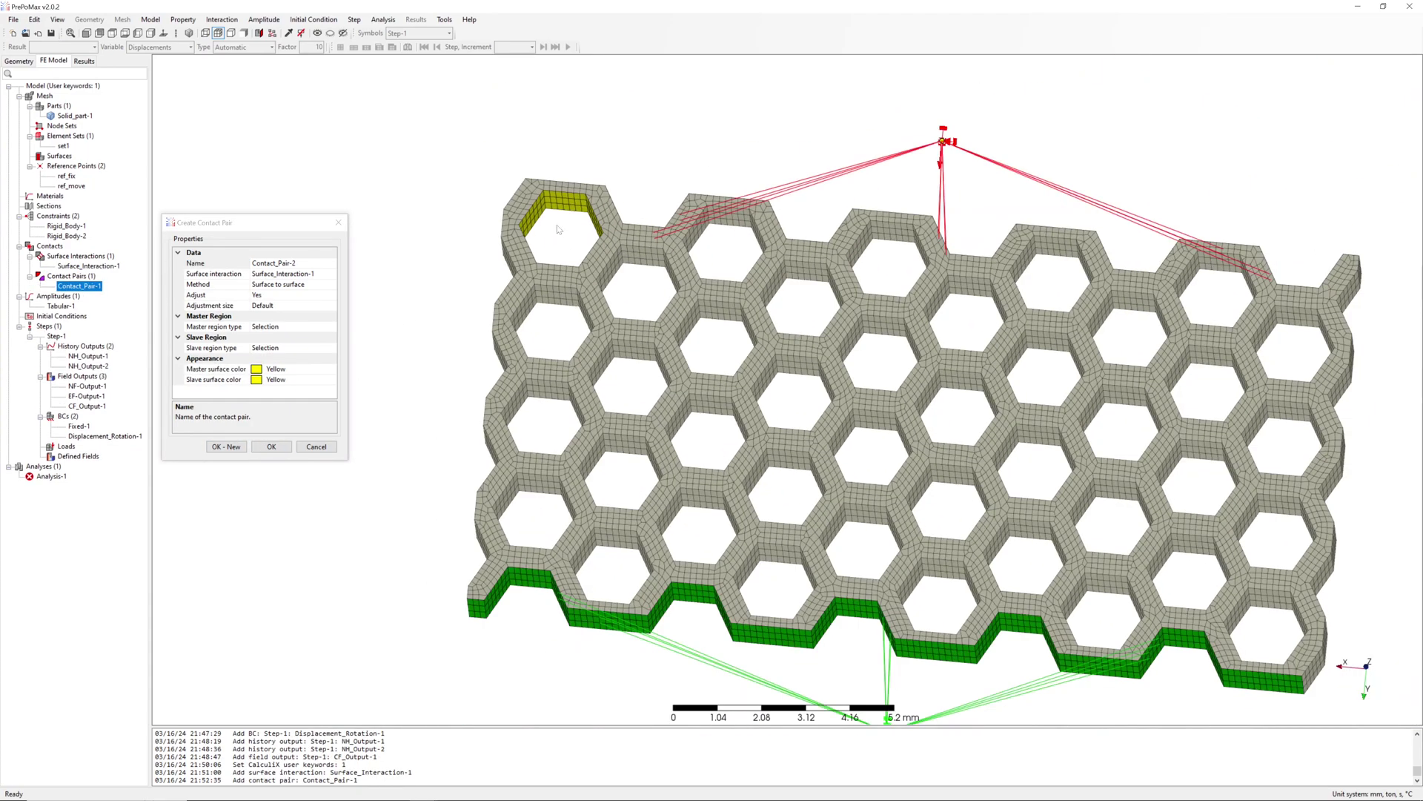
{"action": "scroll", "coordinate": [562, 230], "scroll_direction": "up", "scroll_amount": 3}
{"action": "scroll", "coordinate": [565, 239], "scroll_direction": "up", "scroll_amount": 2}
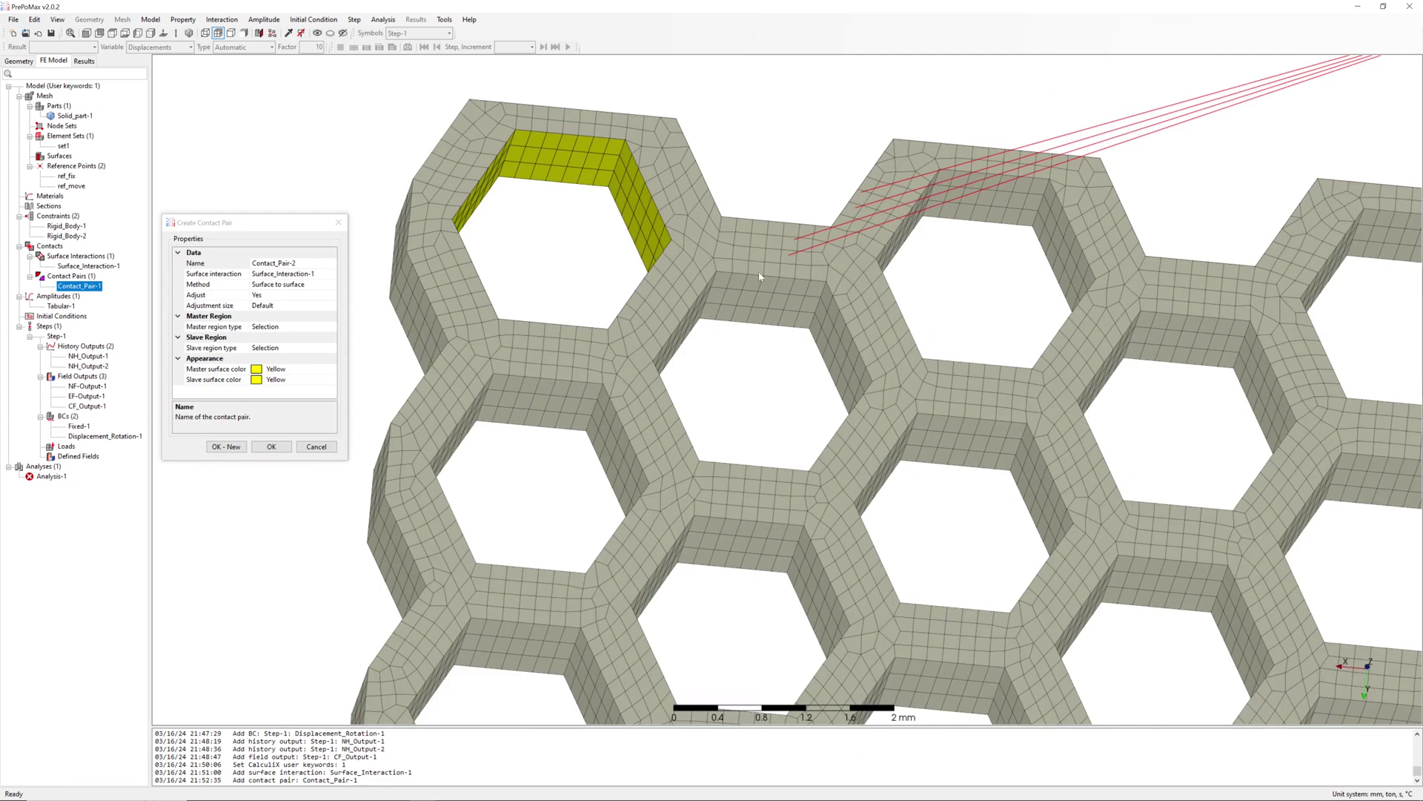
{"action": "scroll", "coordinate": [761, 279], "scroll_direction": "down", "scroll_amount": 3}
{"action": "scroll", "coordinate": [749, 274], "scroll_direction": "down", "scroll_amount": 3}
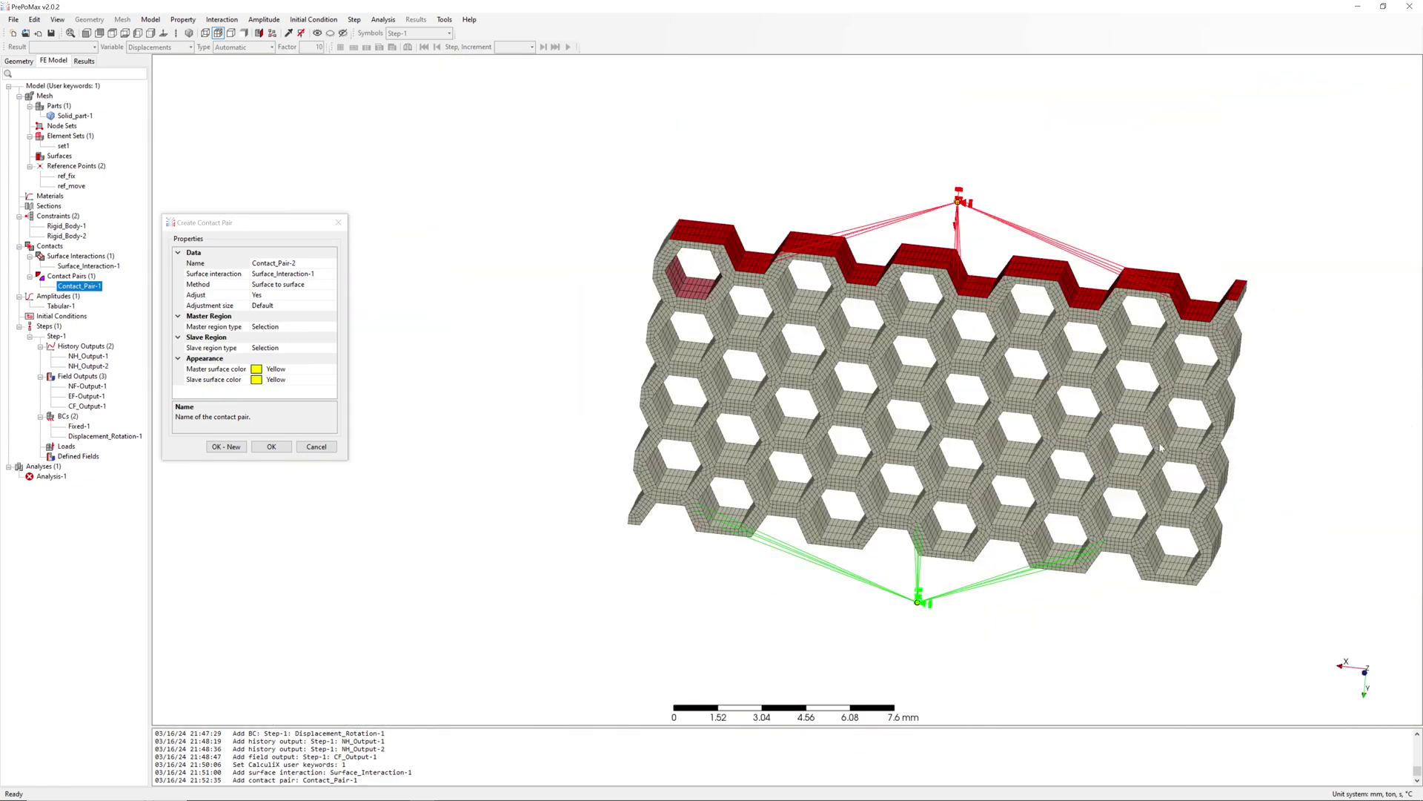
{"action": "middle_click_drag", "start_coordinate": [416, 338], "coordinate": [902, 296]}
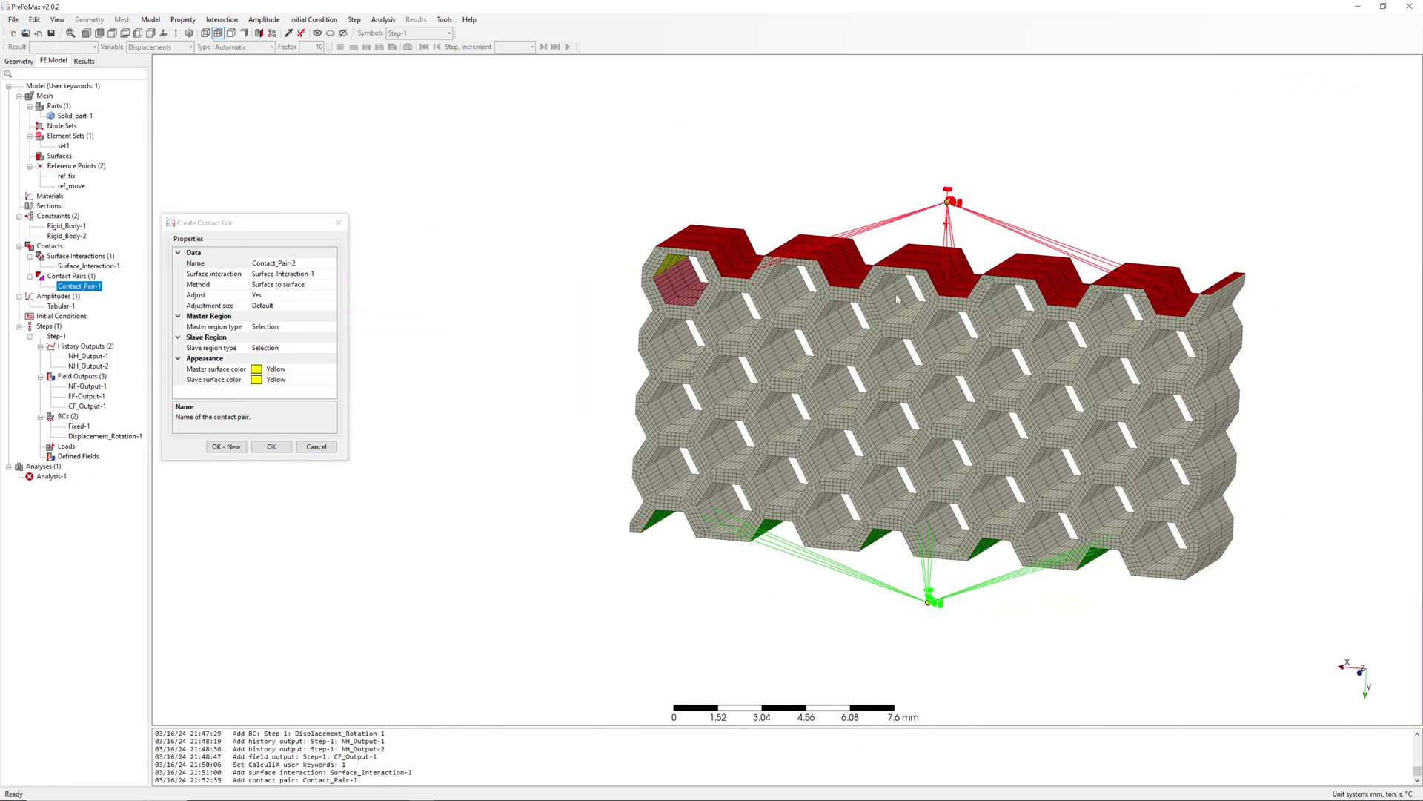
{"action": "scroll", "coordinate": [806, 229], "scroll_direction": "up", "scroll_amount": 2}
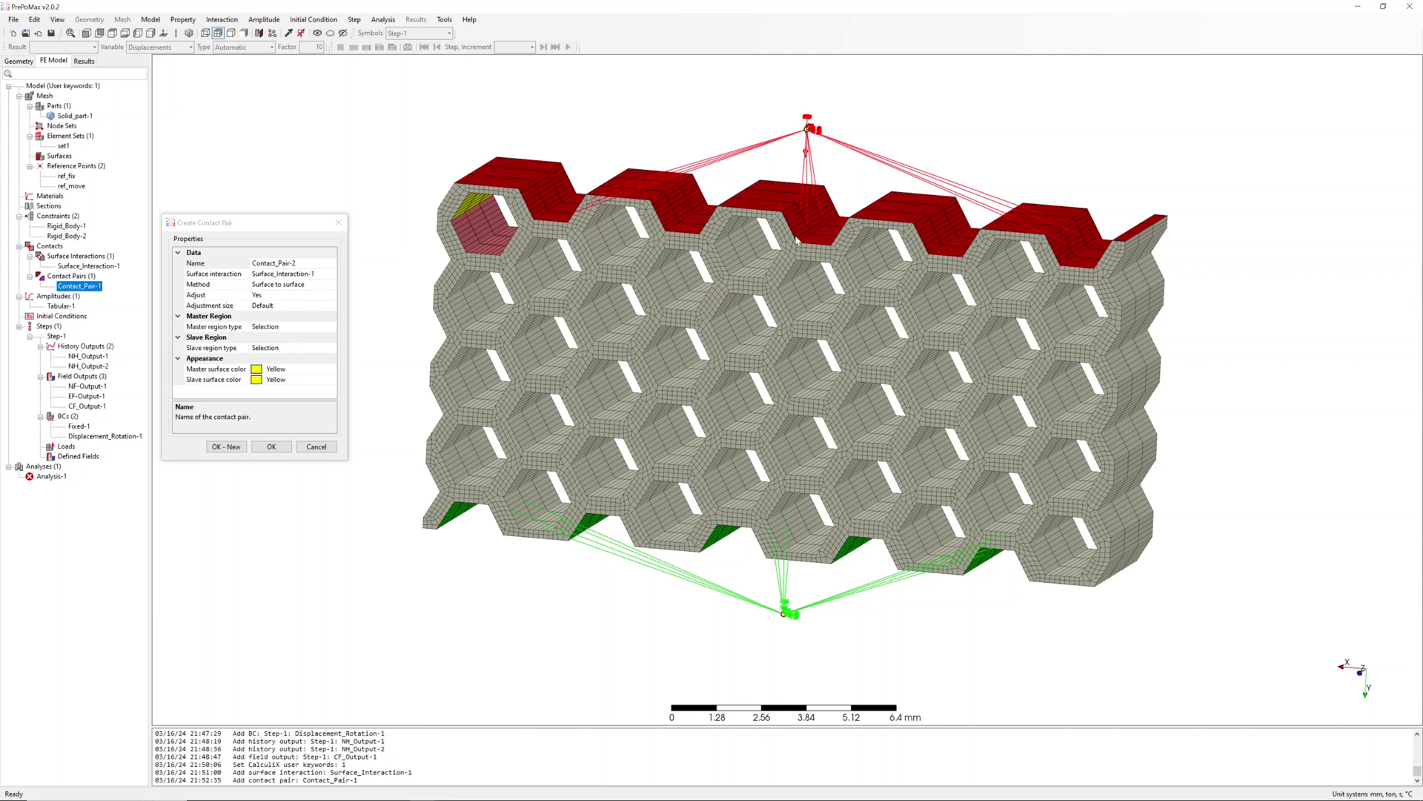
{"action": "left_click", "coordinate": [98, 676]}
{"action": "left_click", "coordinate": [321, 528]}
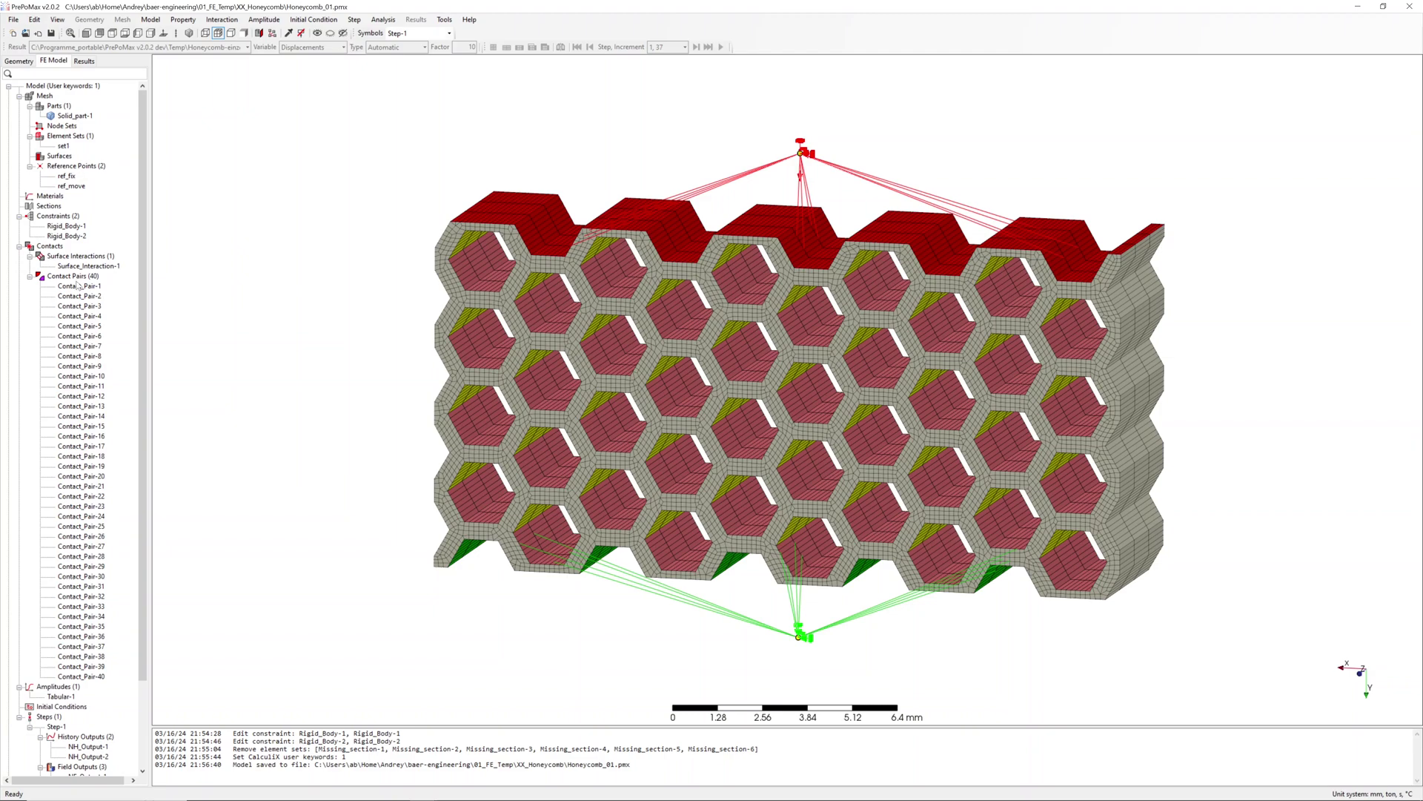
{"action": "middle_click_drag", "start_coordinate": [623, 401], "coordinate": [721, 380]}
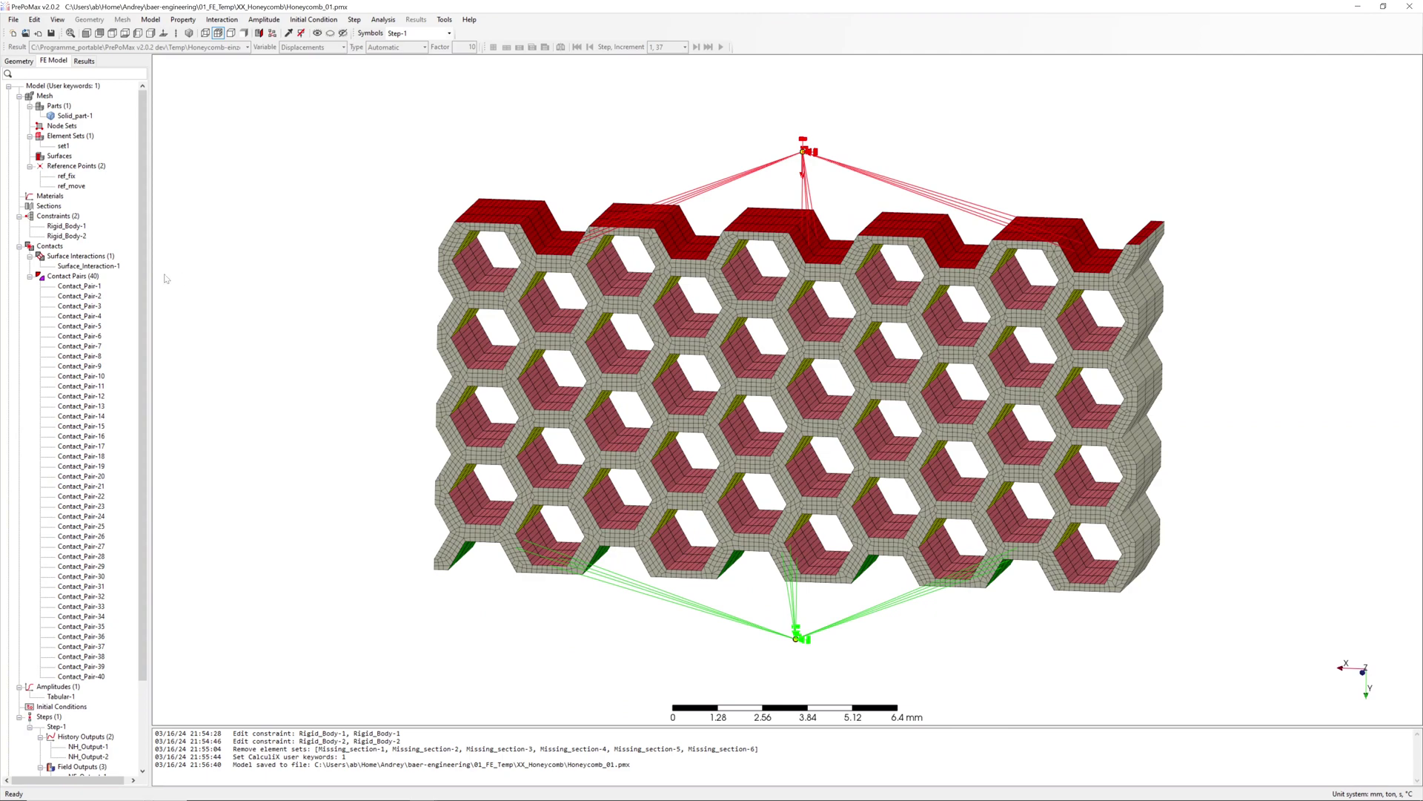
{"action": "right_click", "coordinate": [91, 277]}
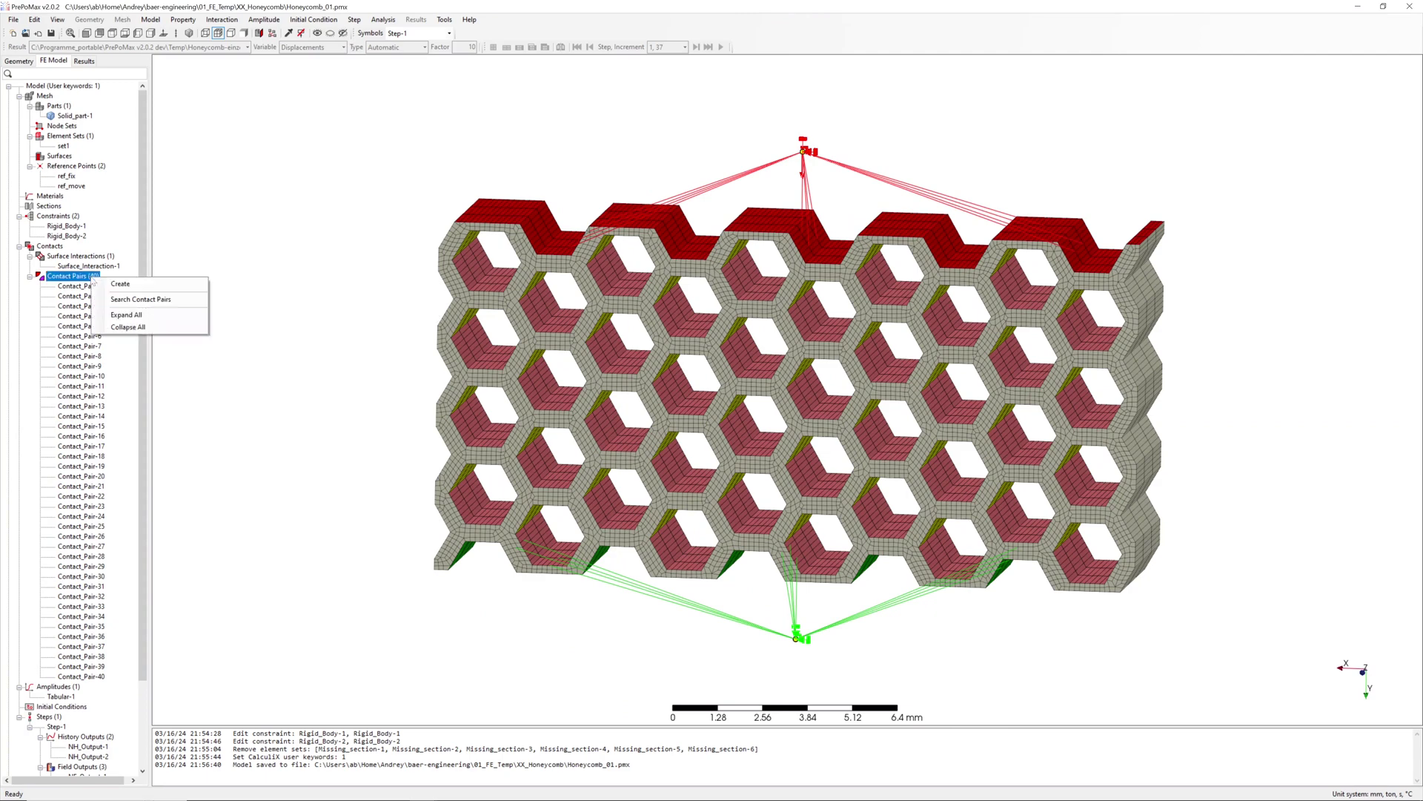
{"action": "left_click", "coordinate": [106, 285]}
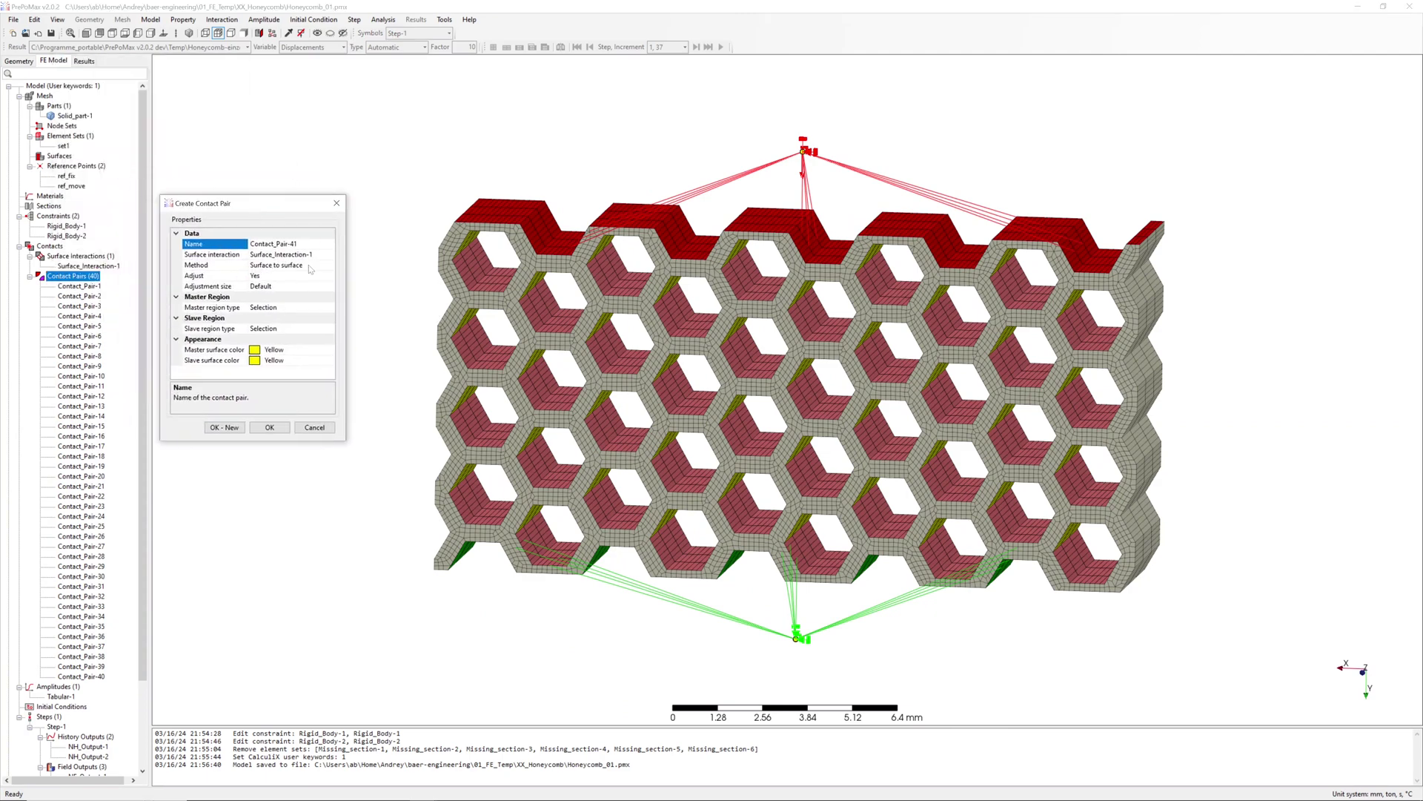
{"action": "left_click", "coordinate": [329, 278]}
{"action": "left_click", "coordinate": [278, 299]}
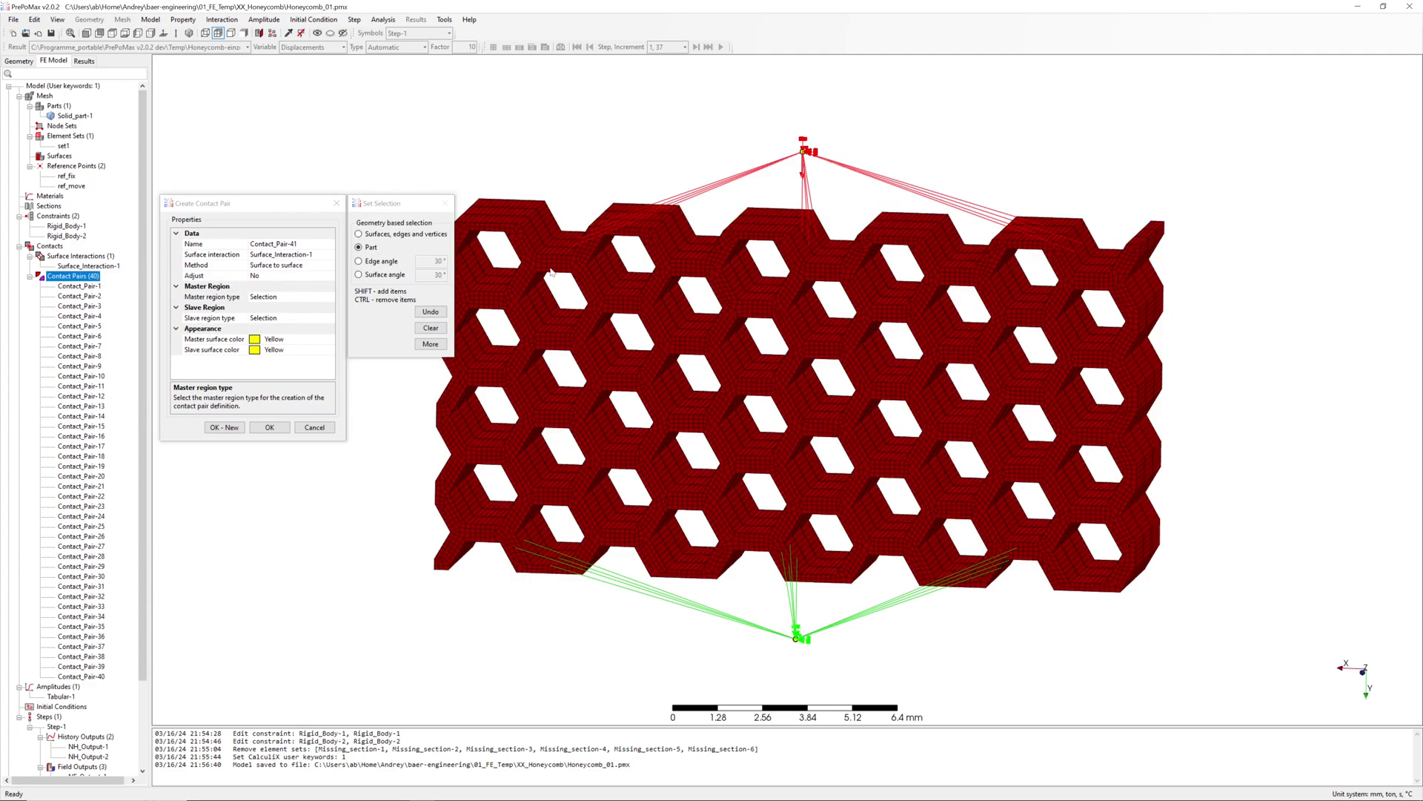
{"action": "left_click", "coordinate": [293, 321]}
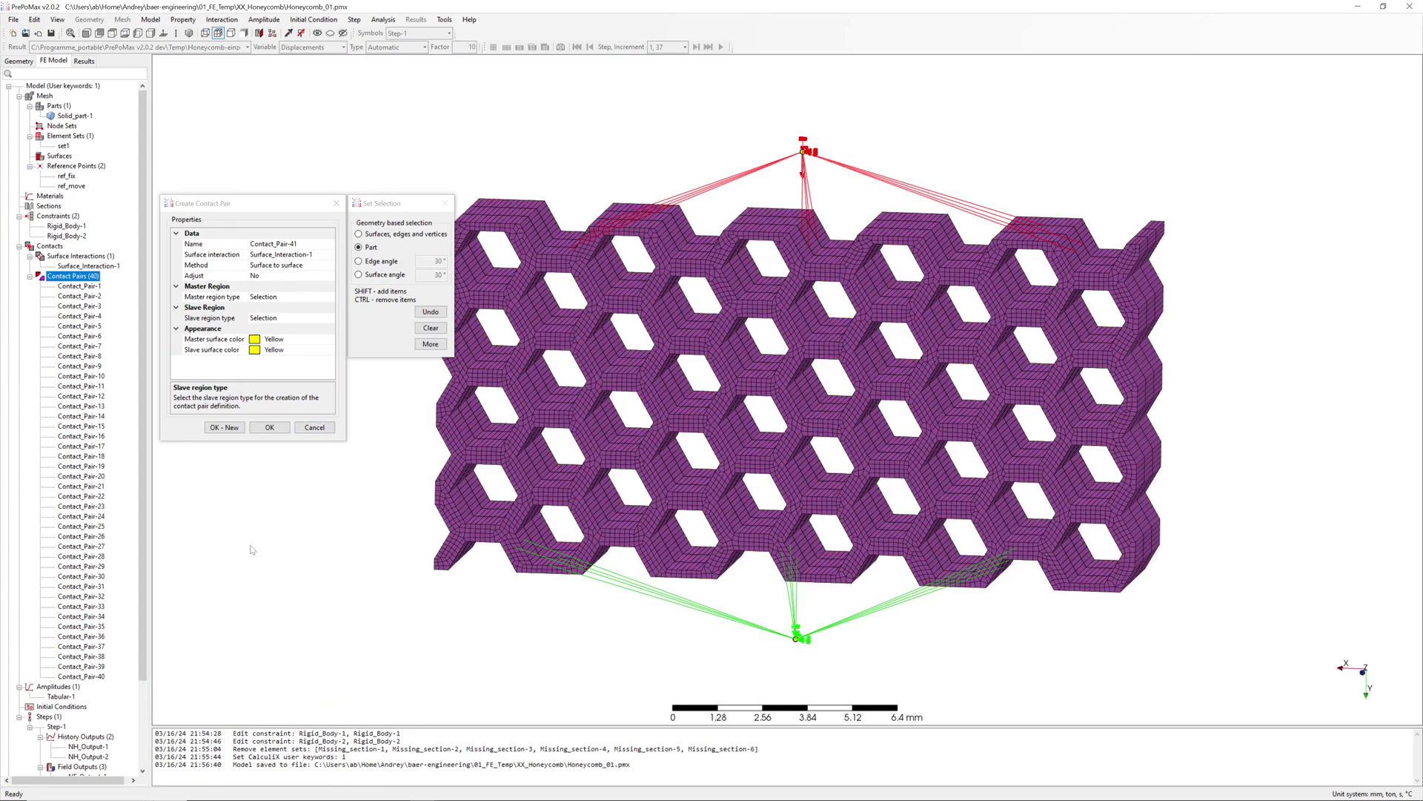
{"action": "left_click", "coordinate": [317, 427]}
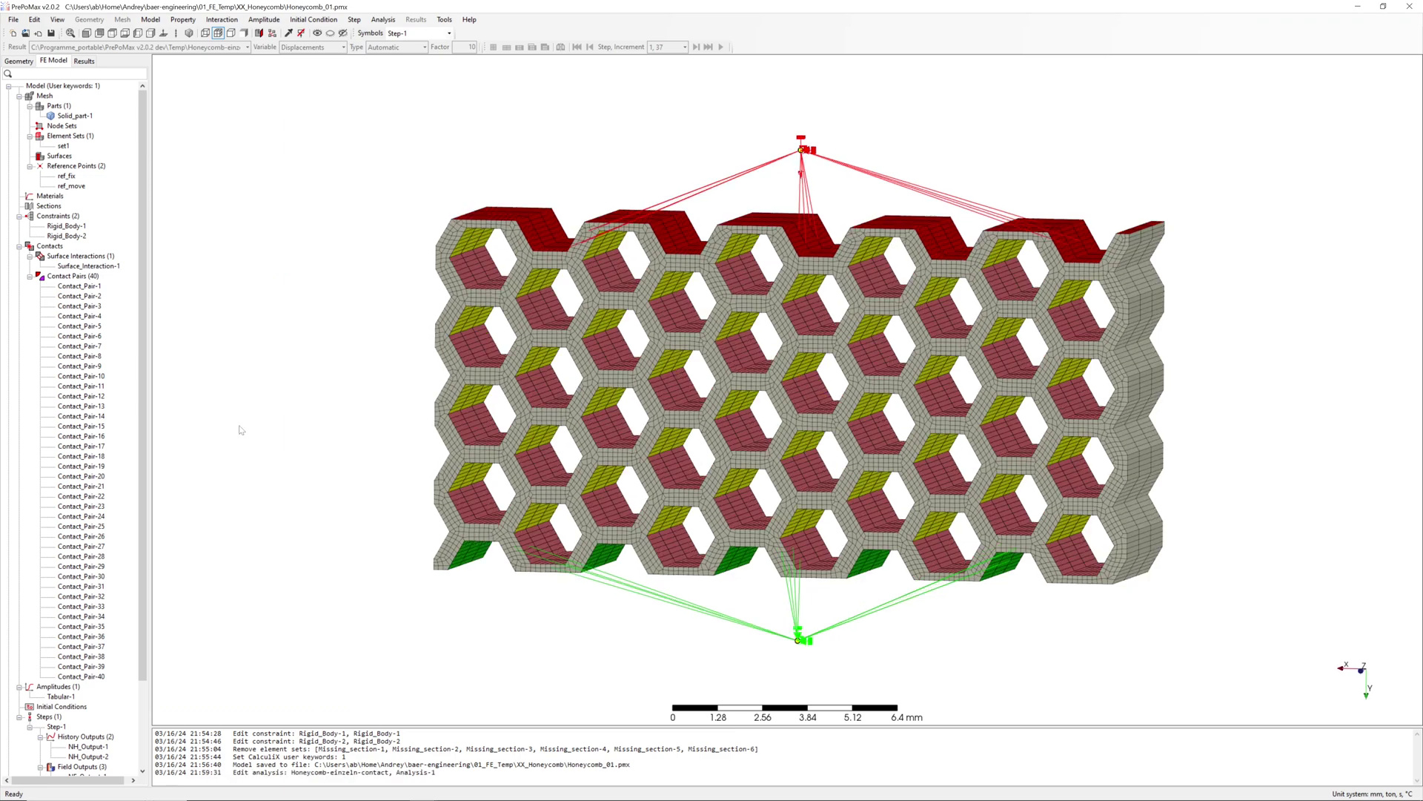
{"action": "scroll", "coordinate": [107, 400], "scroll_direction": "down", "scroll_amount": 3}
- Rename the analysis to honeycomb_shore50 and save the model
{"action": "right_click", "coordinate": [51, 766]}
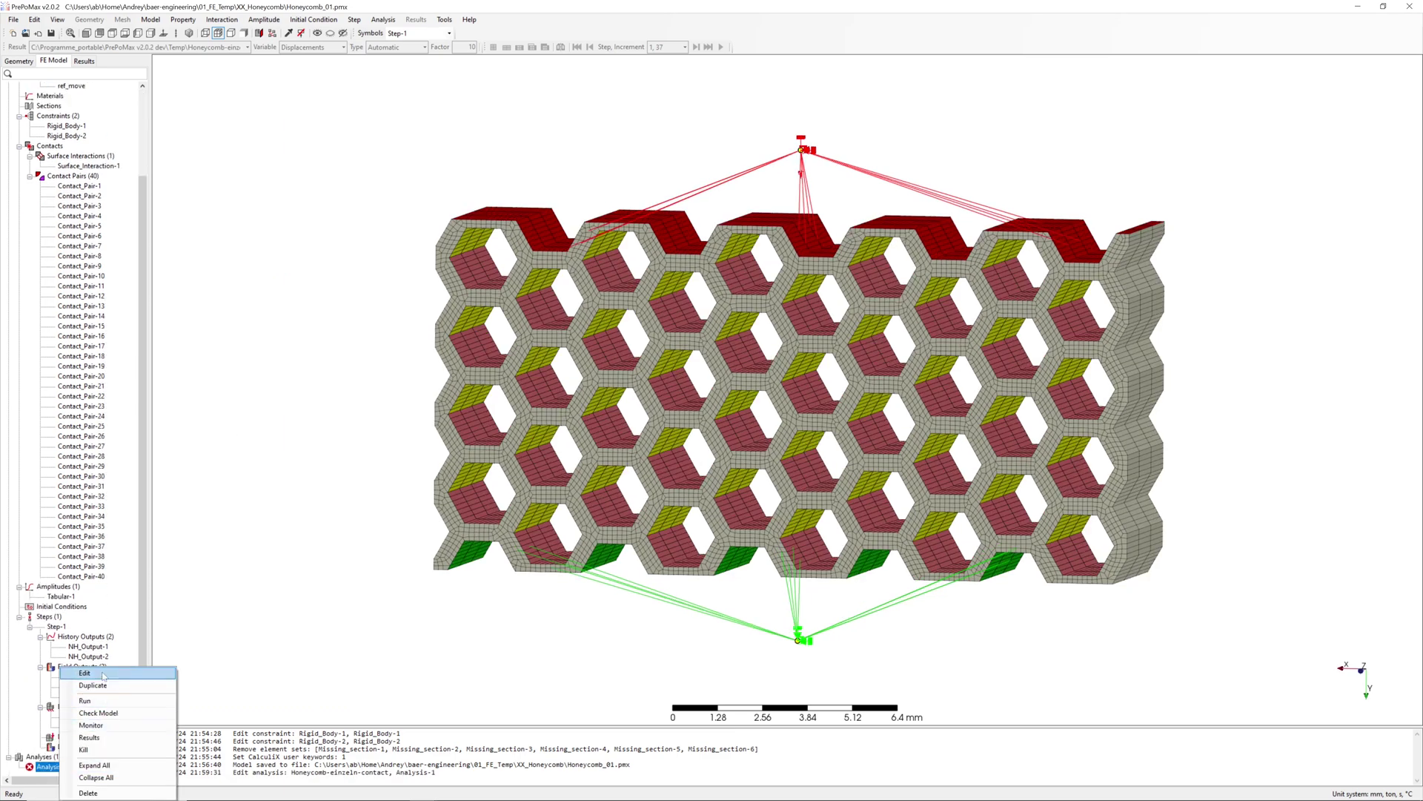
{"action": "left_click", "coordinate": [83, 675]}
{"action": "left_click", "coordinate": [291, 247]}
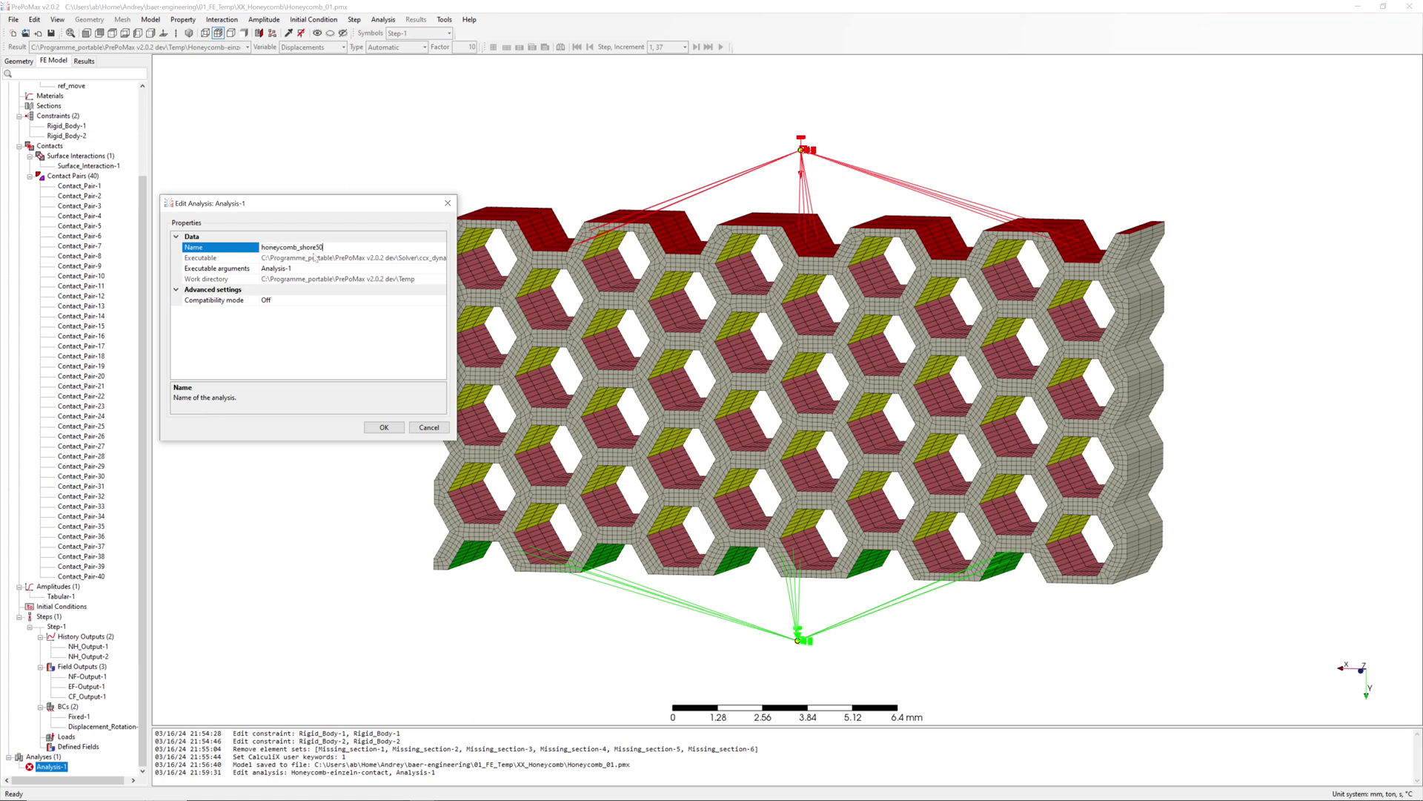
{"action": "left_click", "coordinate": [383, 428]}
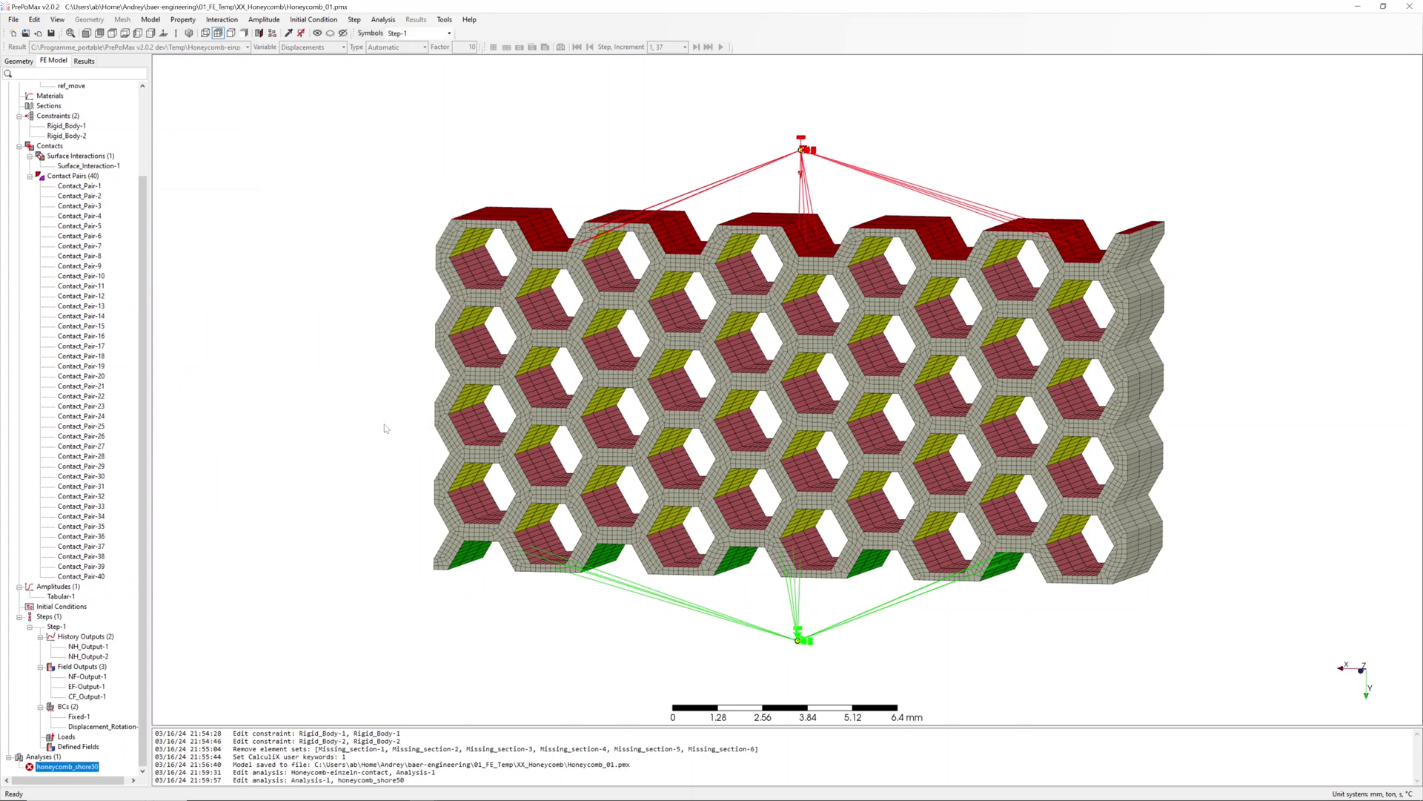
{"action": "key", "text": "ctrl+s"}
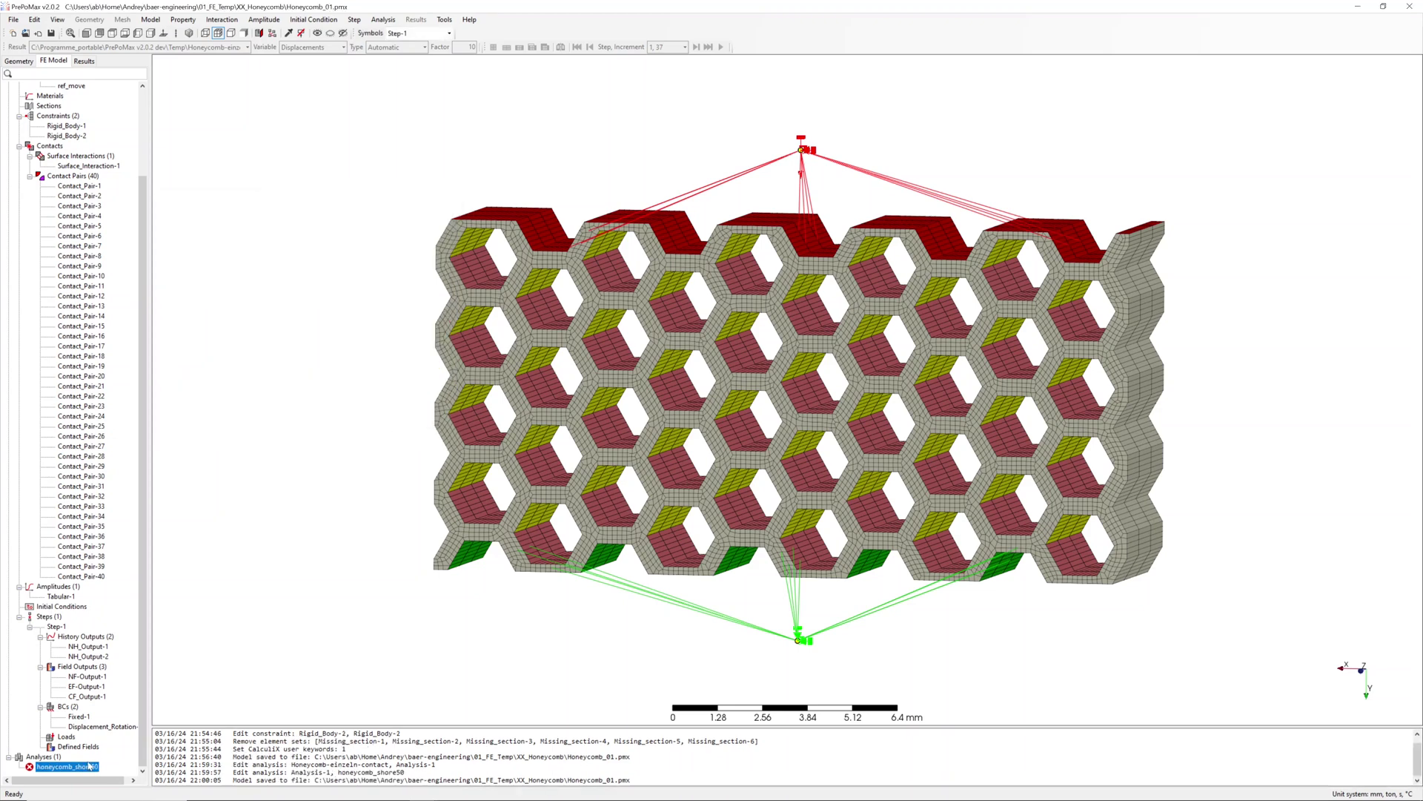
- Run honeycomb_shore50 in CalculiX, accepting the missing-section warning
{"action": "right_click", "coordinate": [87, 766]}
{"action": "left_click", "coordinate": [112, 701]}
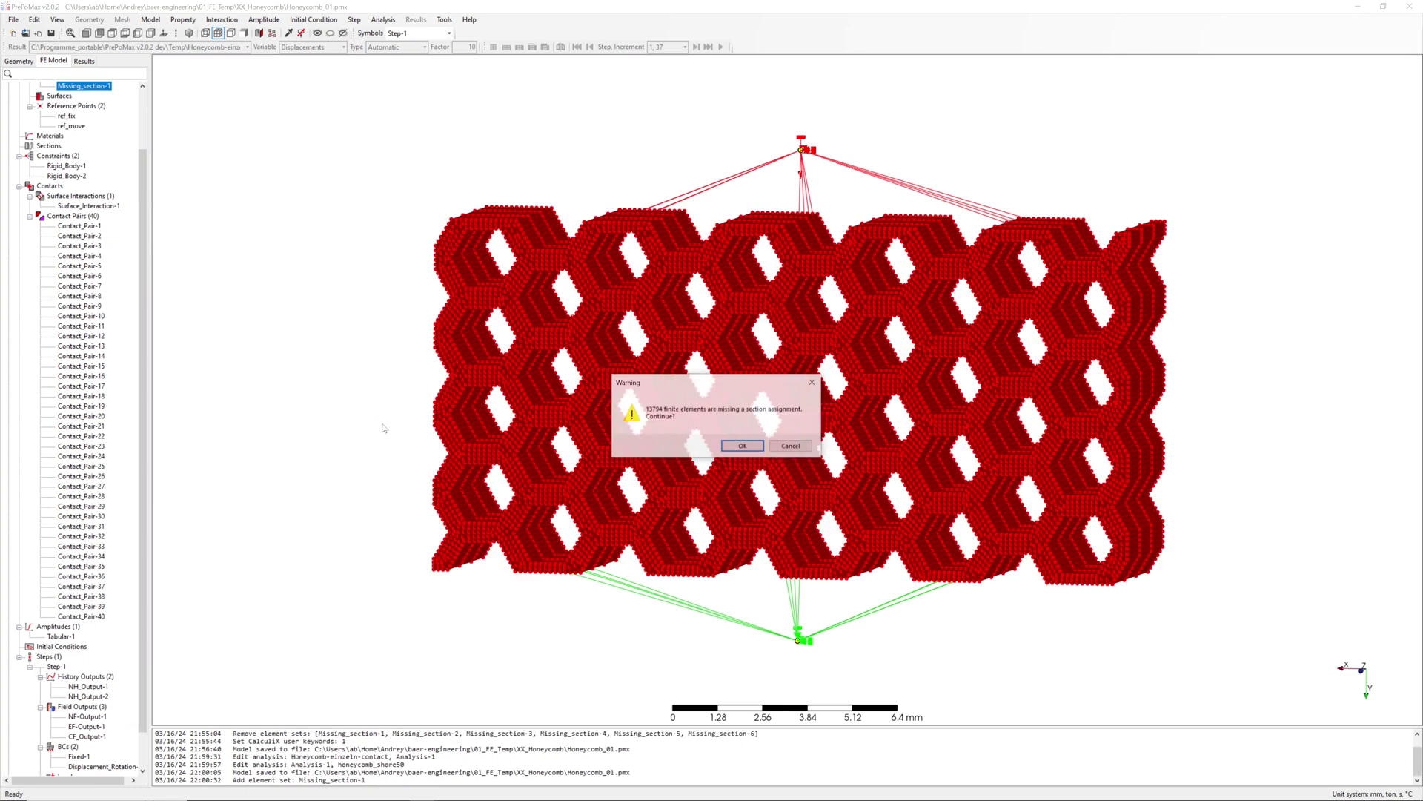
{"action": "left_click", "coordinate": [742, 445]}
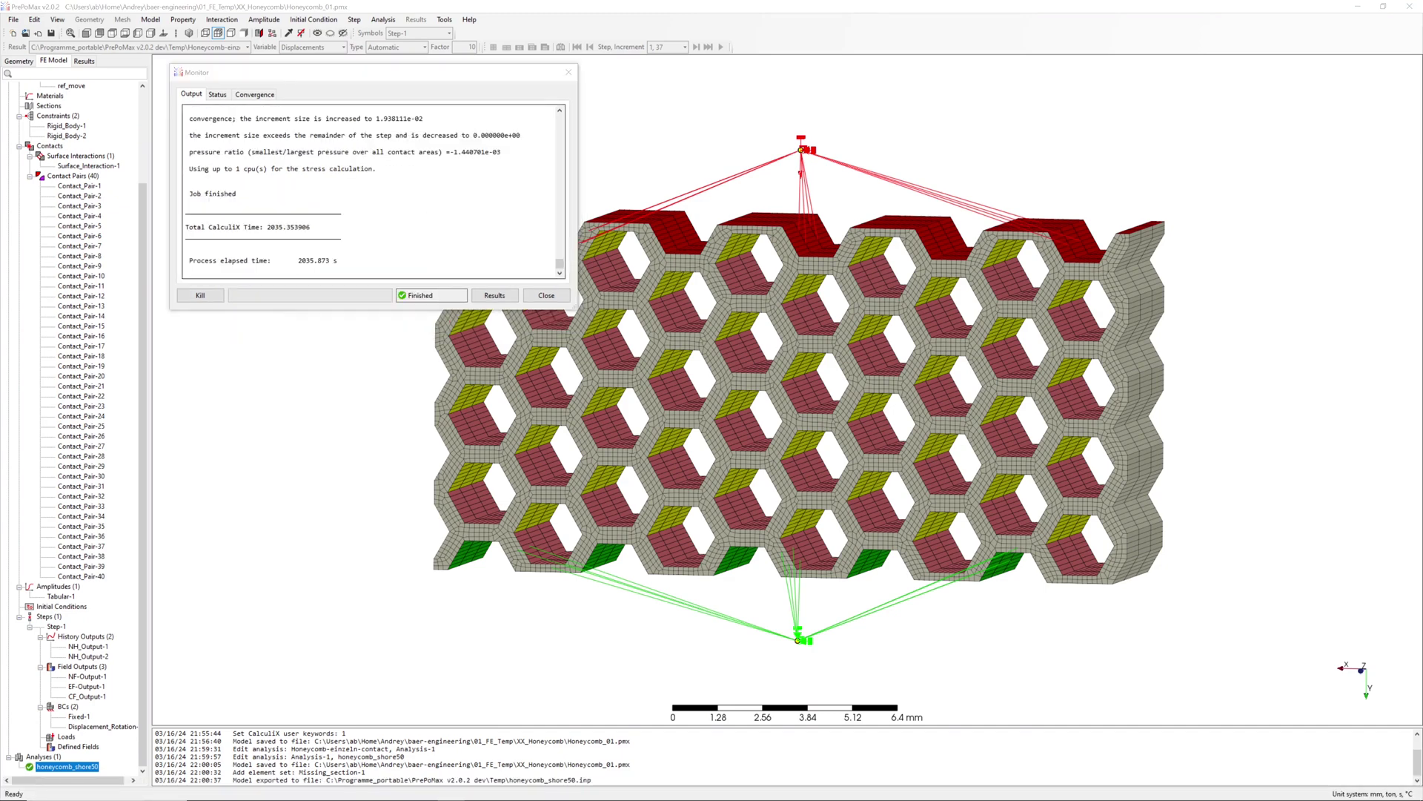
- Load the finished job's results and show the deformation at true scale
{"action": "left_click_drag", "start_coordinate": [220, 260], "coordinate": [335, 261]}
{"action": "left_click", "coordinate": [494, 295]}
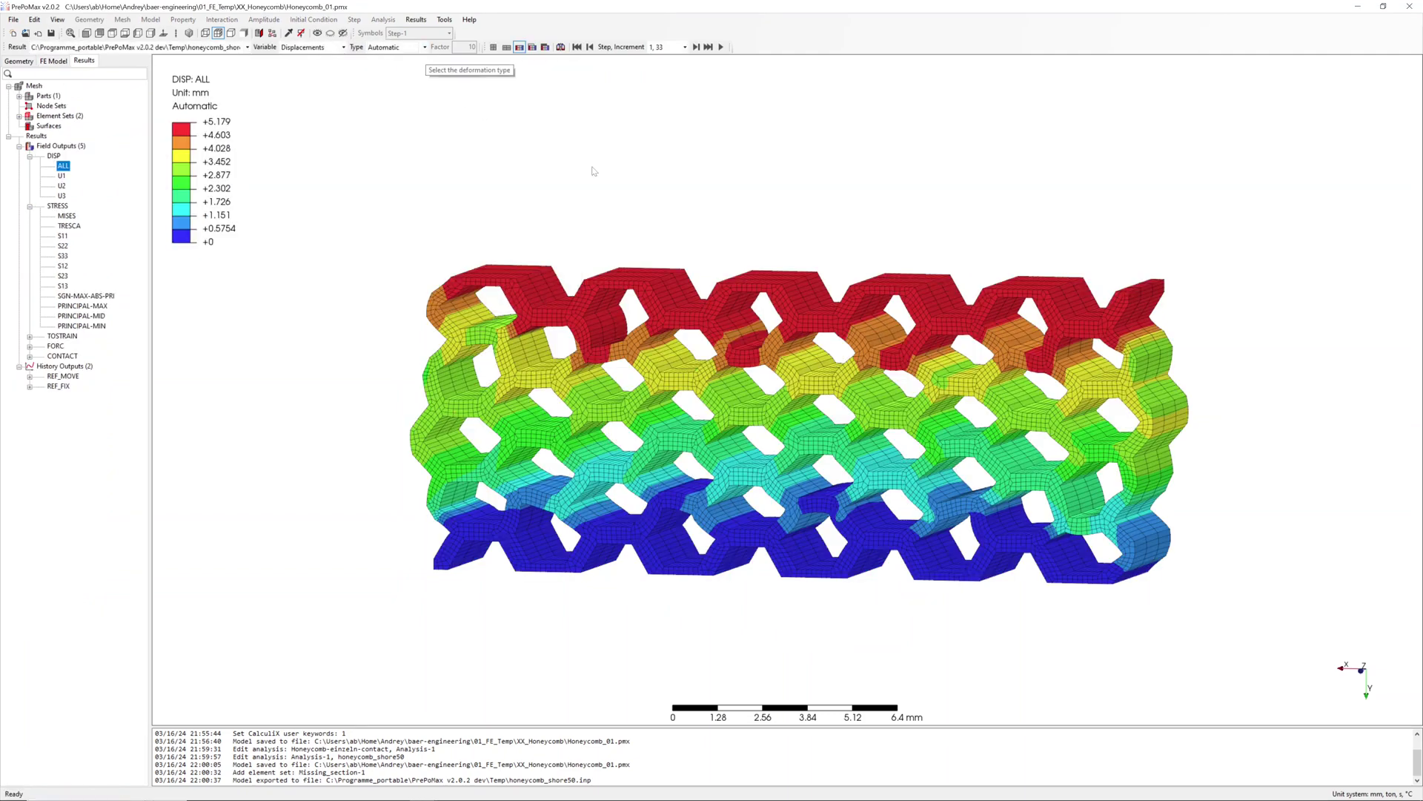
{"action": "left_click", "coordinate": [424, 48]}
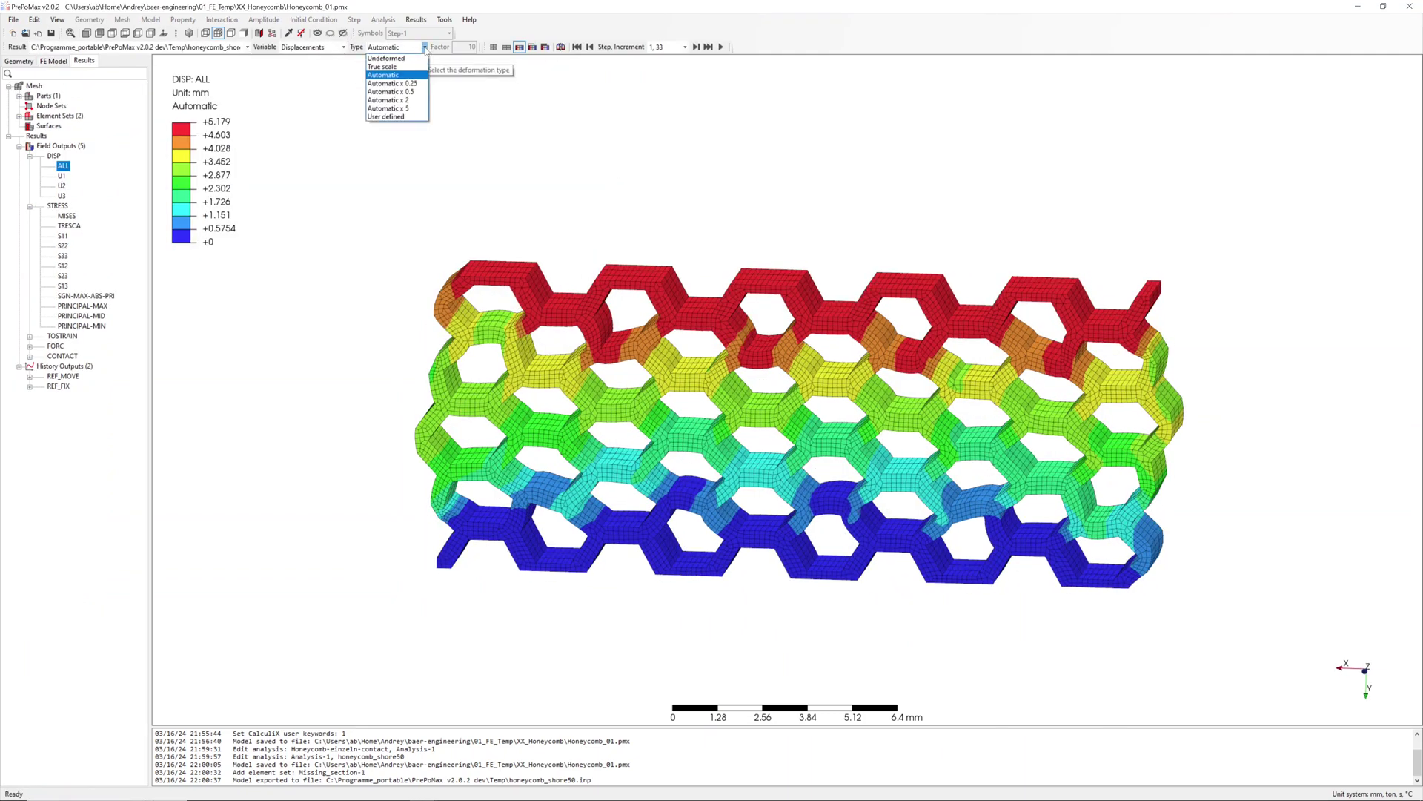
{"action": "left_click", "coordinate": [389, 66]}
{"action": "middle_click_drag", "start_coordinate": [746, 383], "coordinate": [629, 401]}
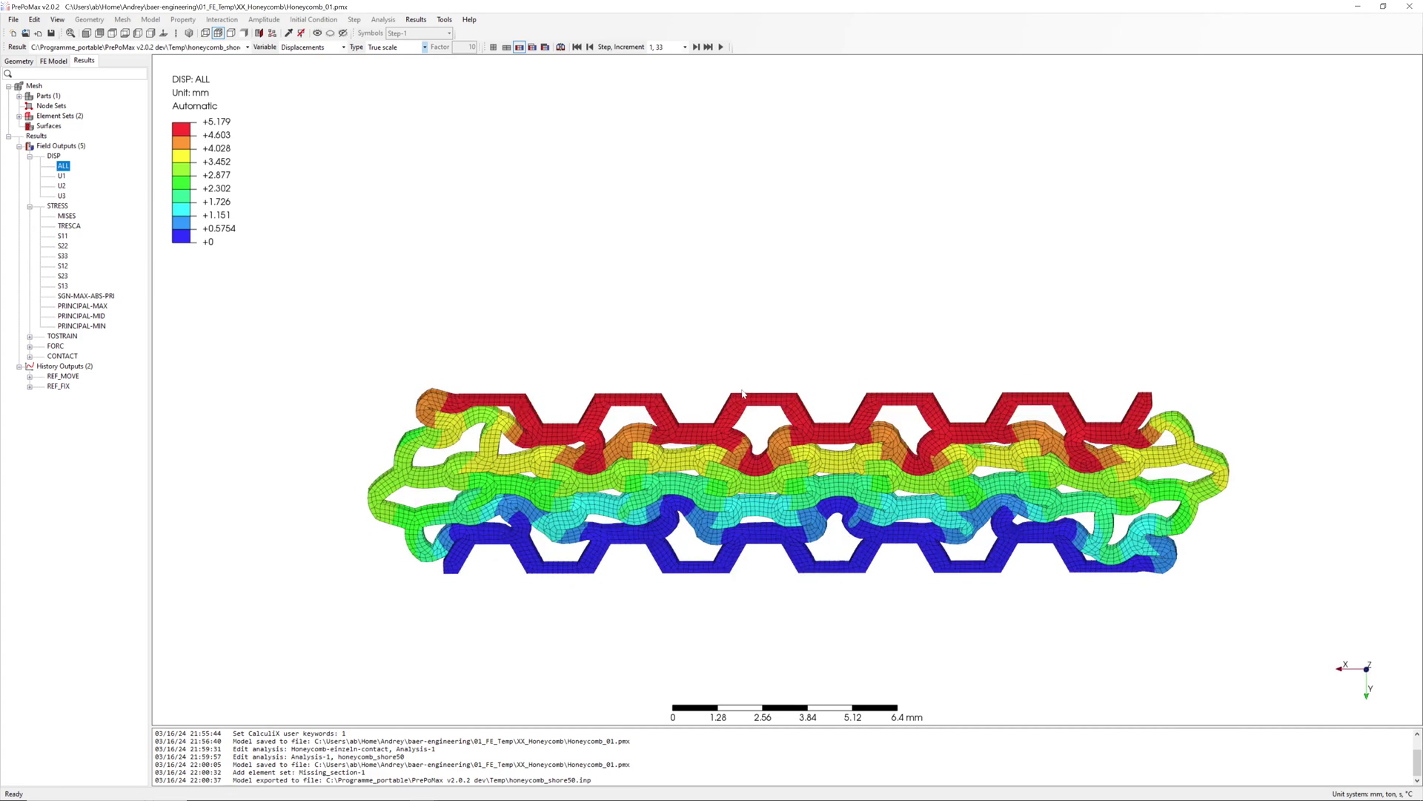
- Show COPEN contact opening, CPRESS contact pressure, then maximum principal stress contours
{"action": "left_click", "coordinate": [29, 356]}
{"action": "left_click", "coordinate": [70, 365]}
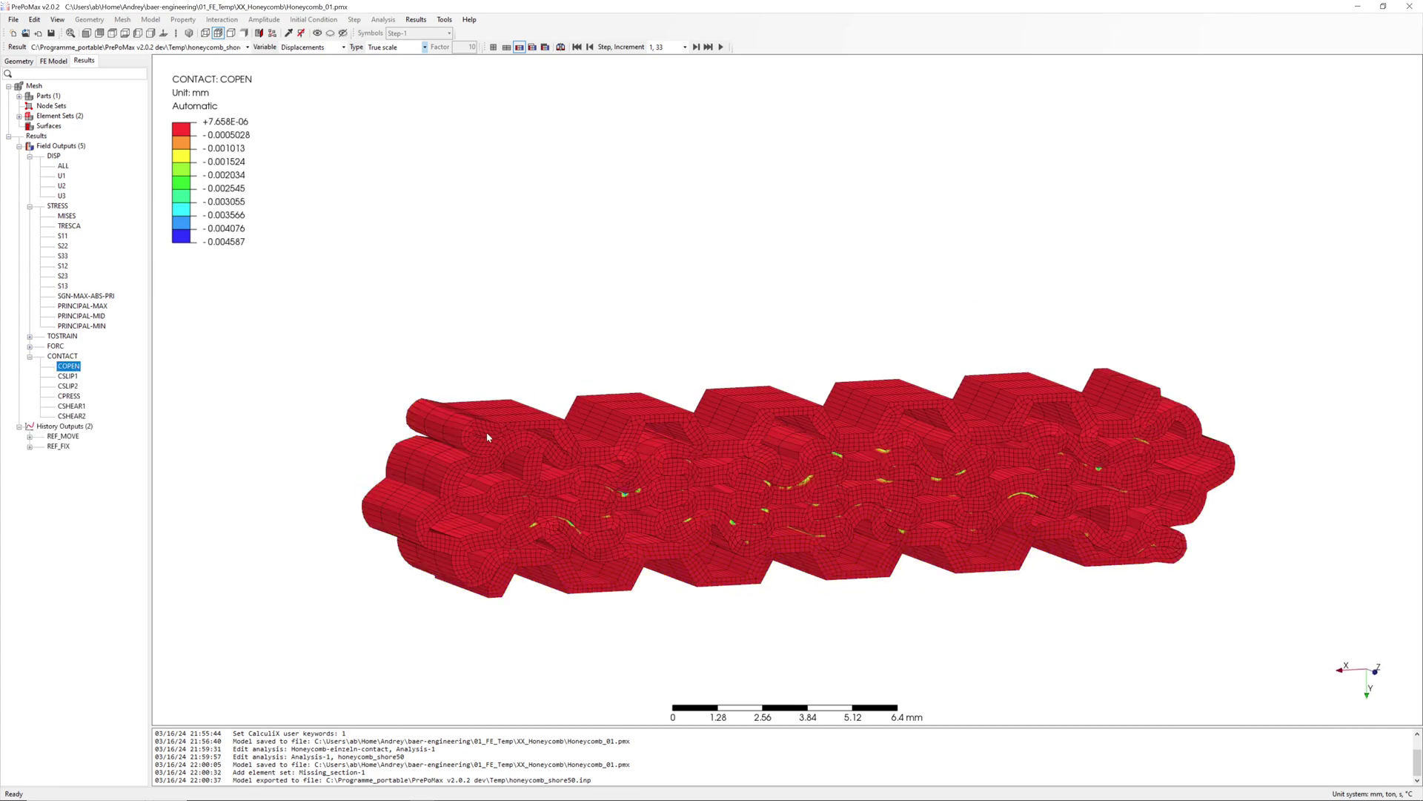
{"action": "middle_click_drag", "start_coordinate": [487, 437], "coordinate": [231, 445]}
{"action": "left_click", "coordinate": [68, 395]}
{"action": "middle_click_drag", "start_coordinate": [778, 467], "coordinate": [821, 431]}
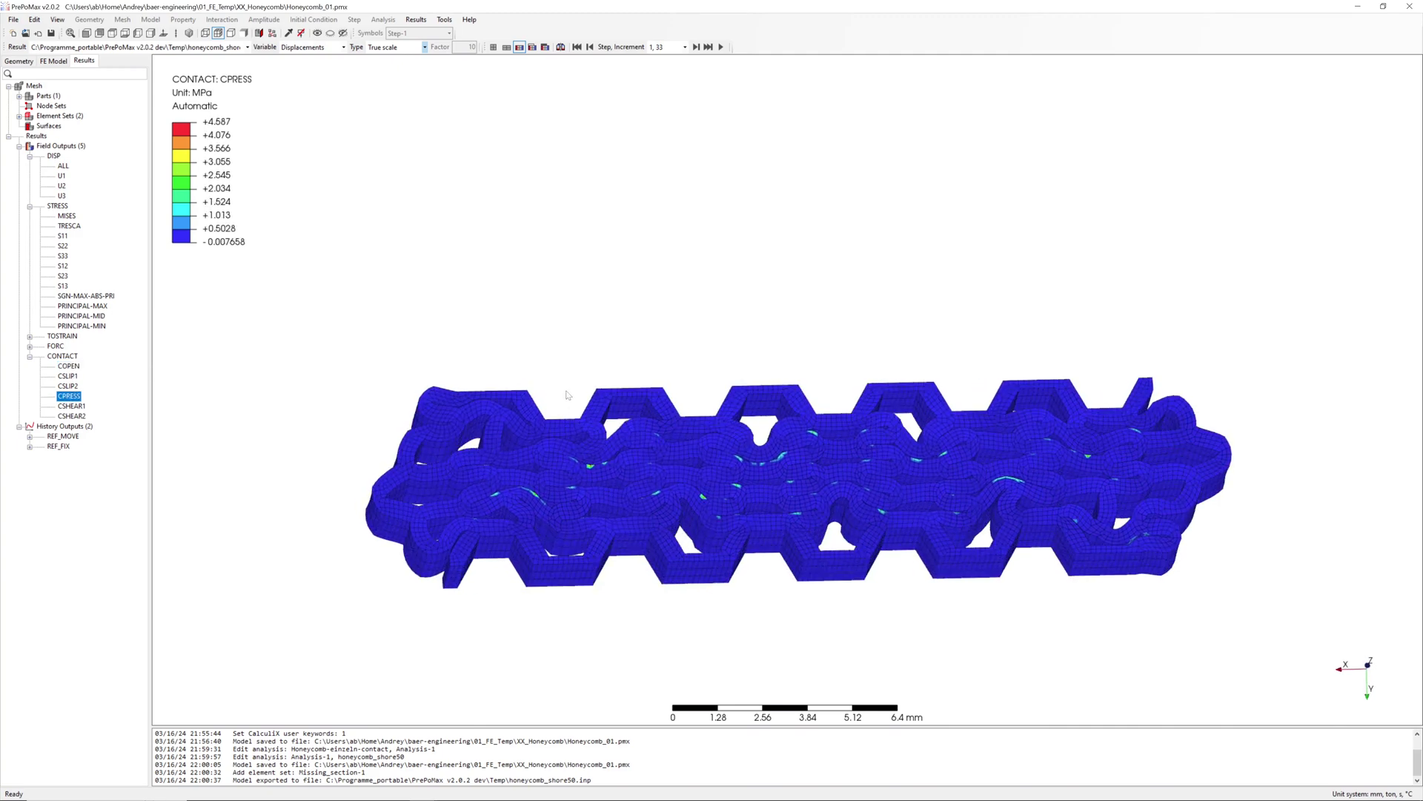
{"action": "left_click", "coordinate": [100, 306]}
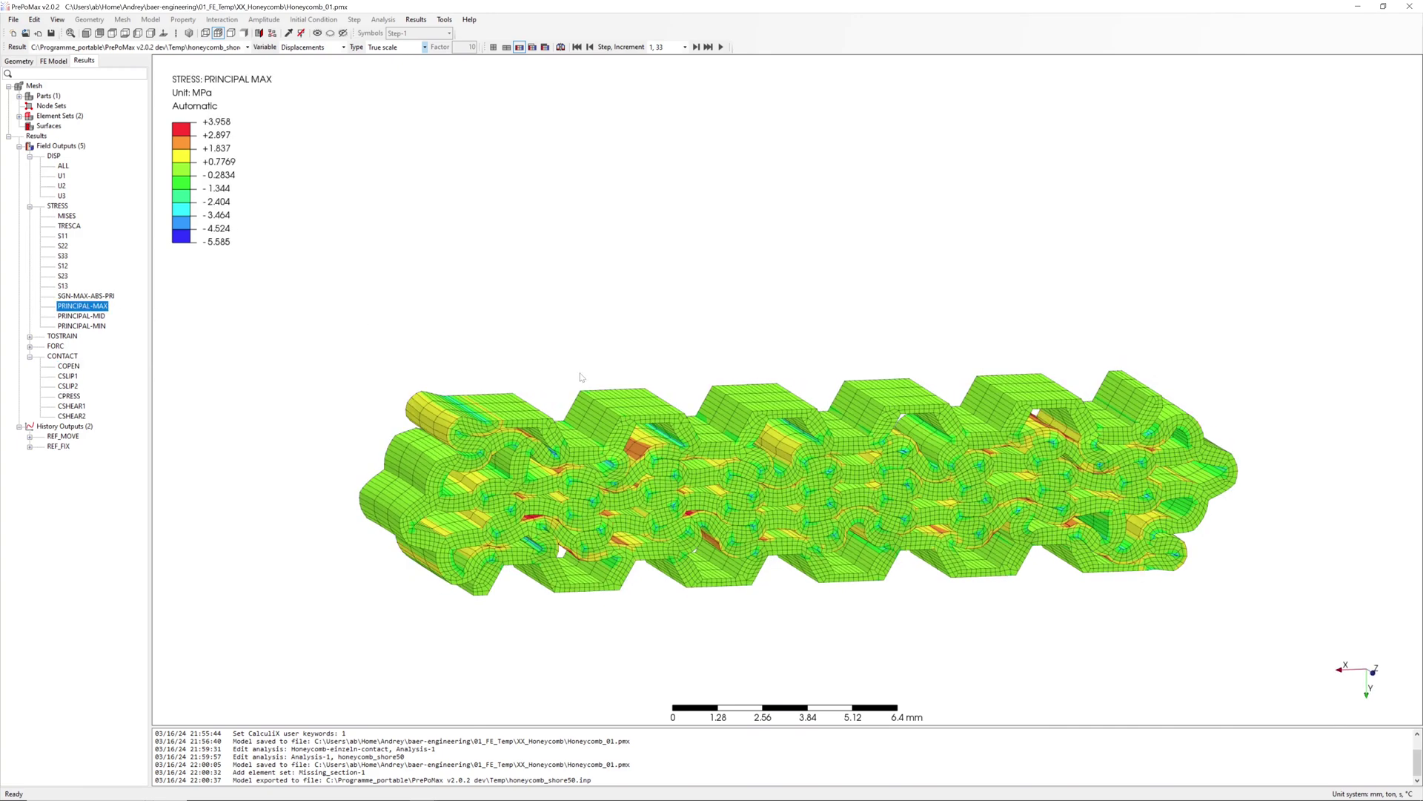
- Step the principal stress from the first increment through to the final increment
{"action": "left_click", "coordinate": [577, 47]}
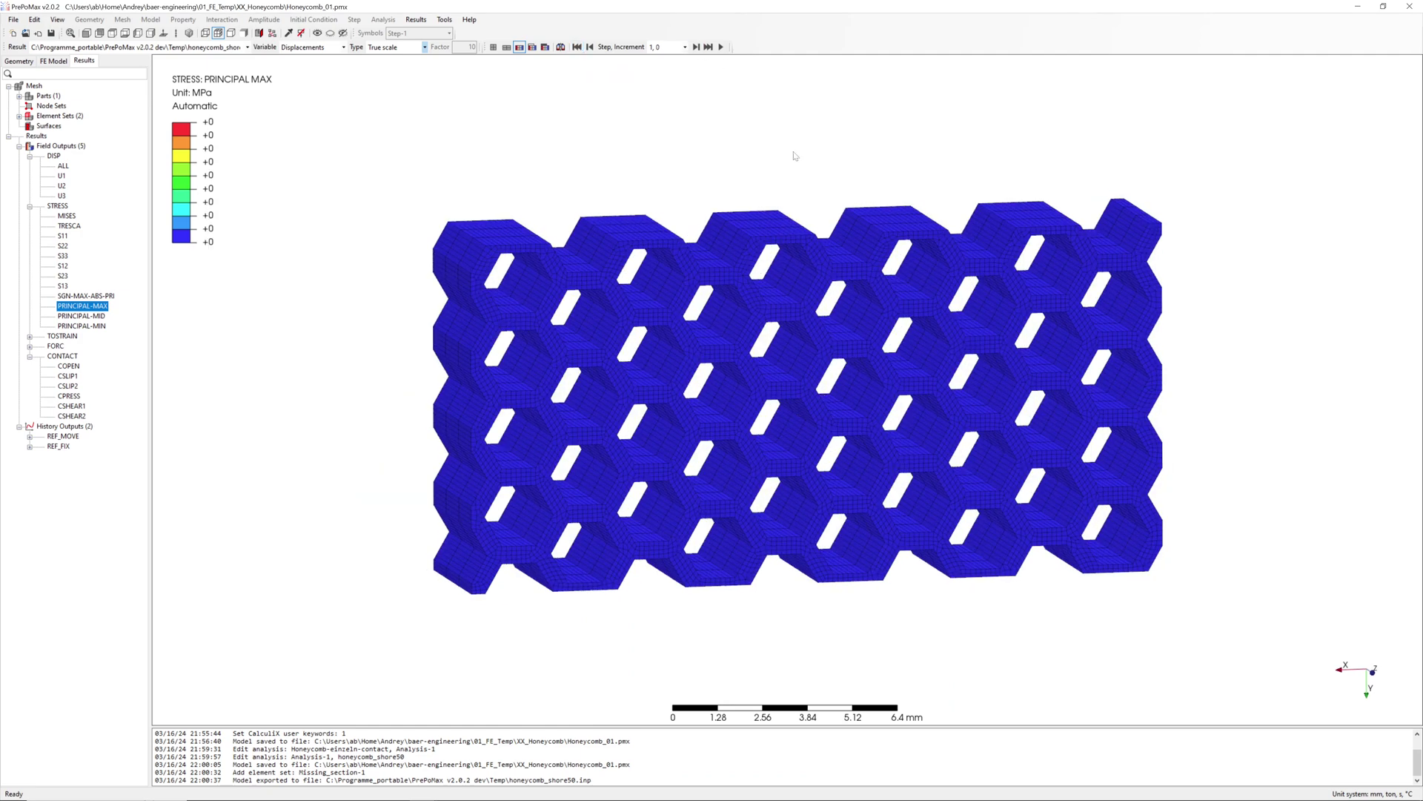
{"action": "middle_click_drag", "start_coordinate": [798, 168], "coordinate": [794, 175]}
{"action": "left_click", "coordinate": [696, 46]}
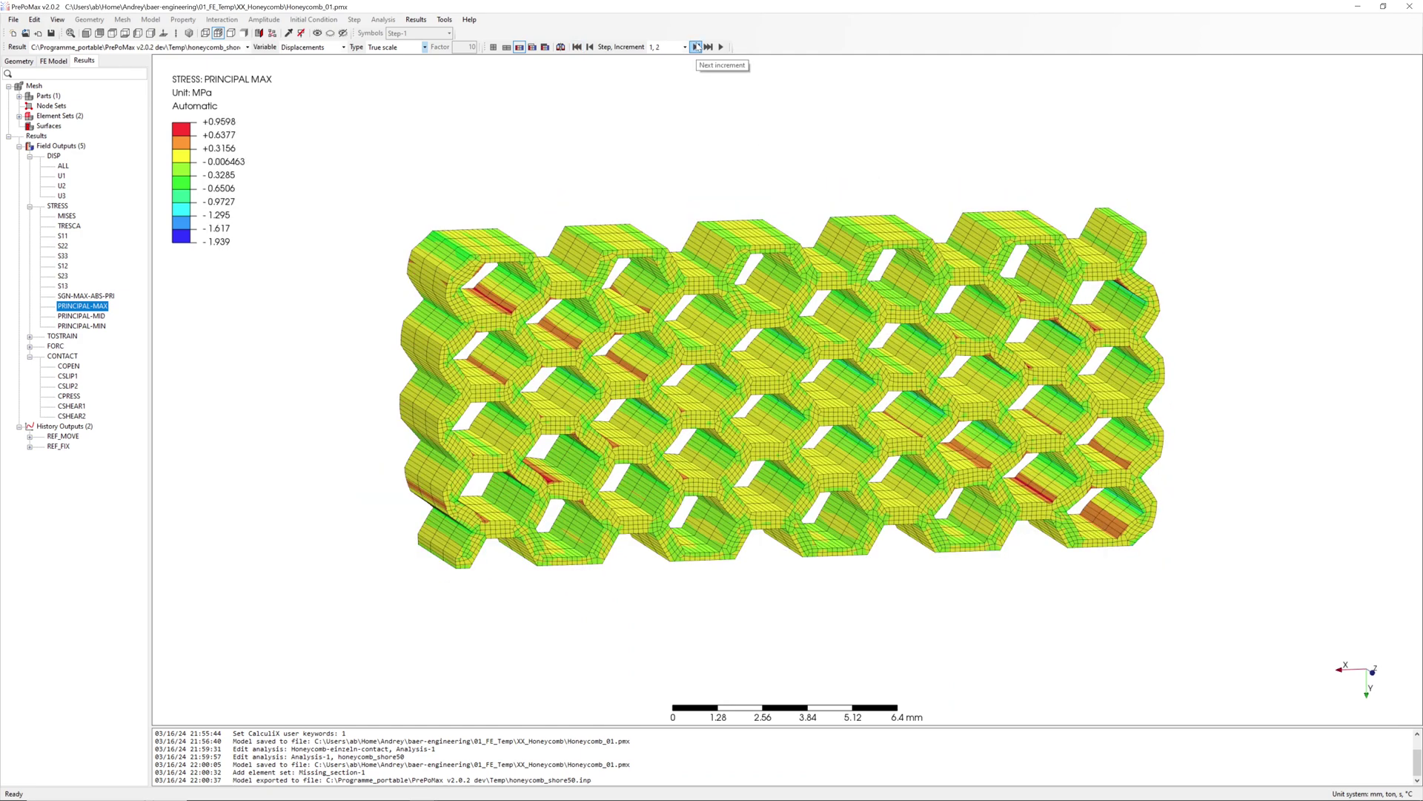
{"action": "left_click", "coordinate": [697, 46]}
{"action": "left_click", "coordinate": [697, 47]}
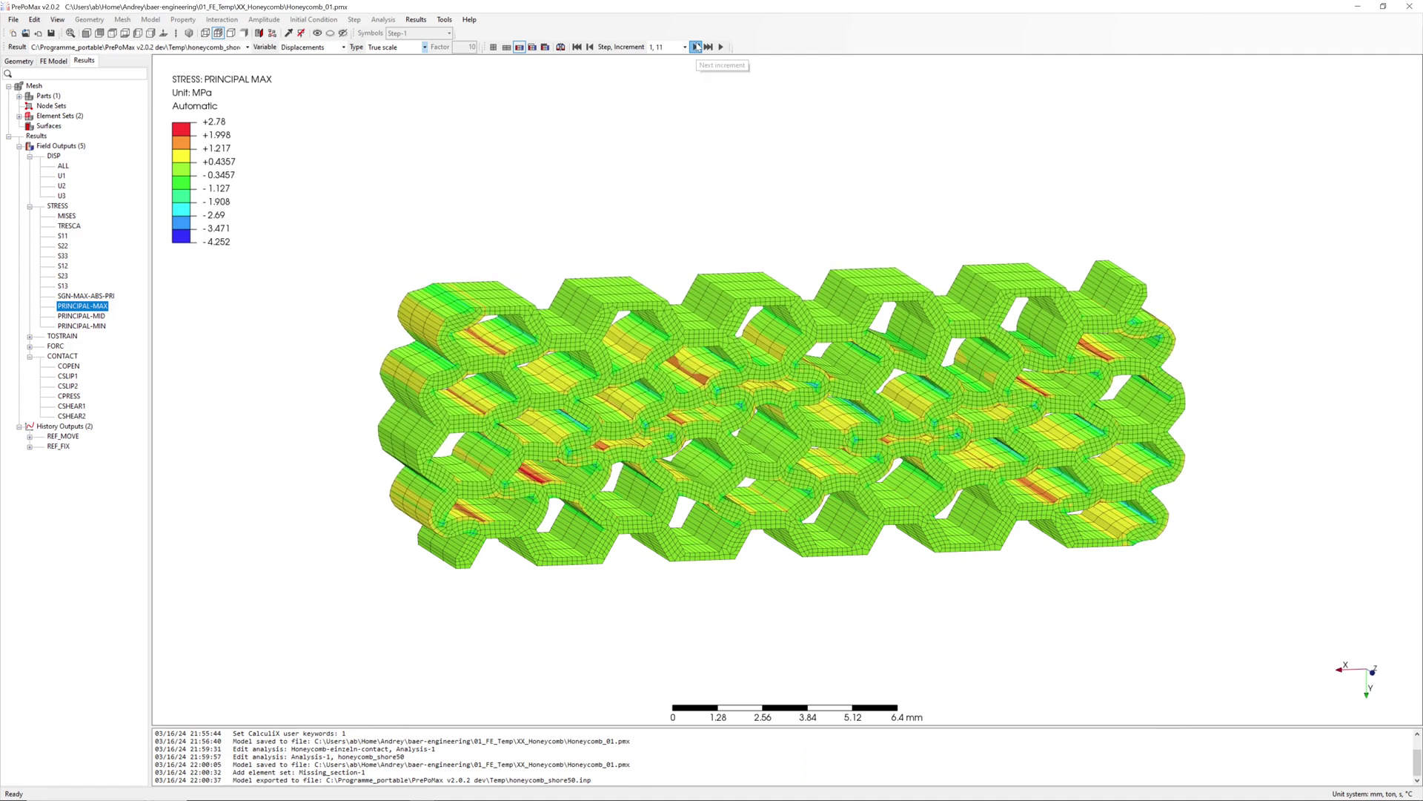
{"action": "left_click", "coordinate": [697, 47]}
{"action": "left_click", "coordinate": [696, 47]}
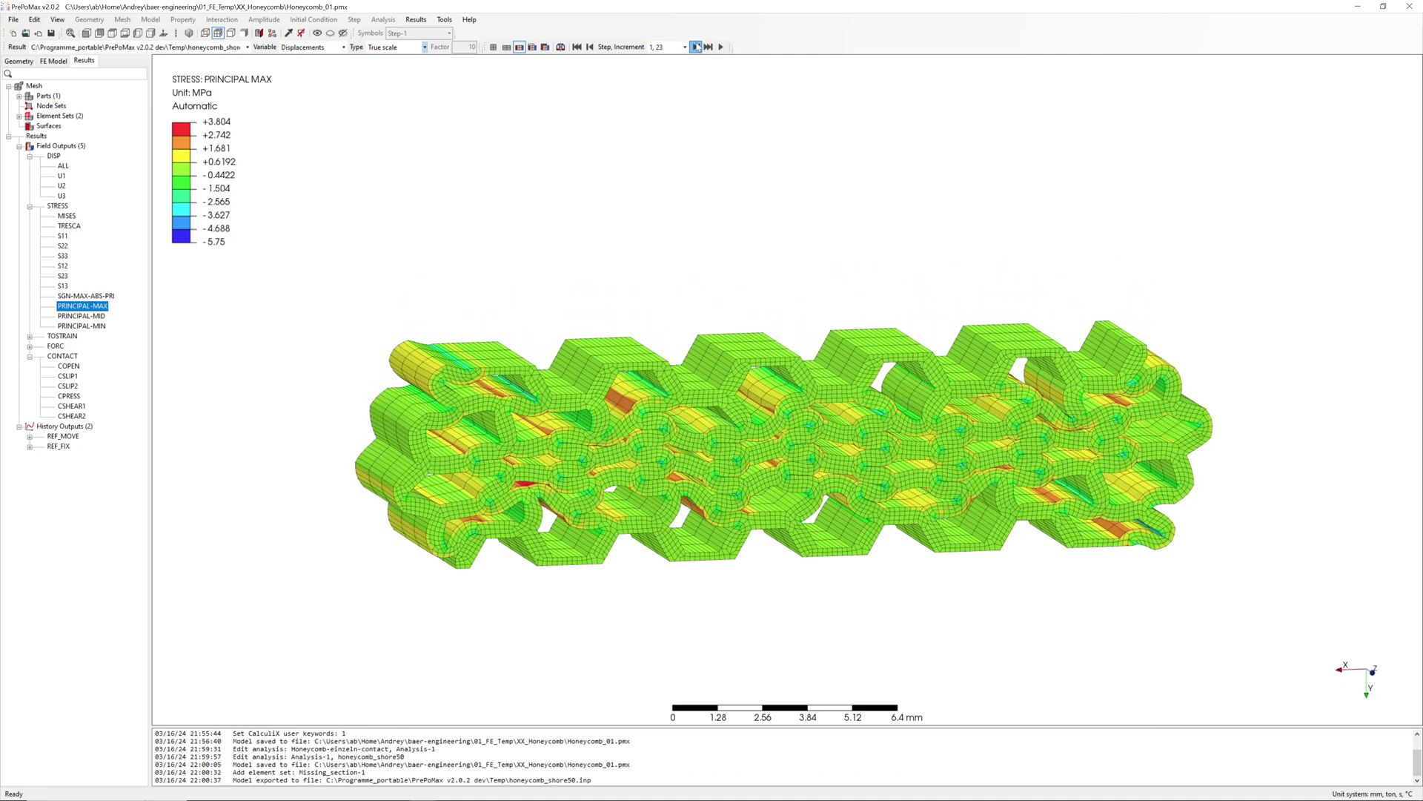
{"action": "left_click", "coordinate": [696, 48]}
{"action": "left_click", "coordinate": [697, 47]}
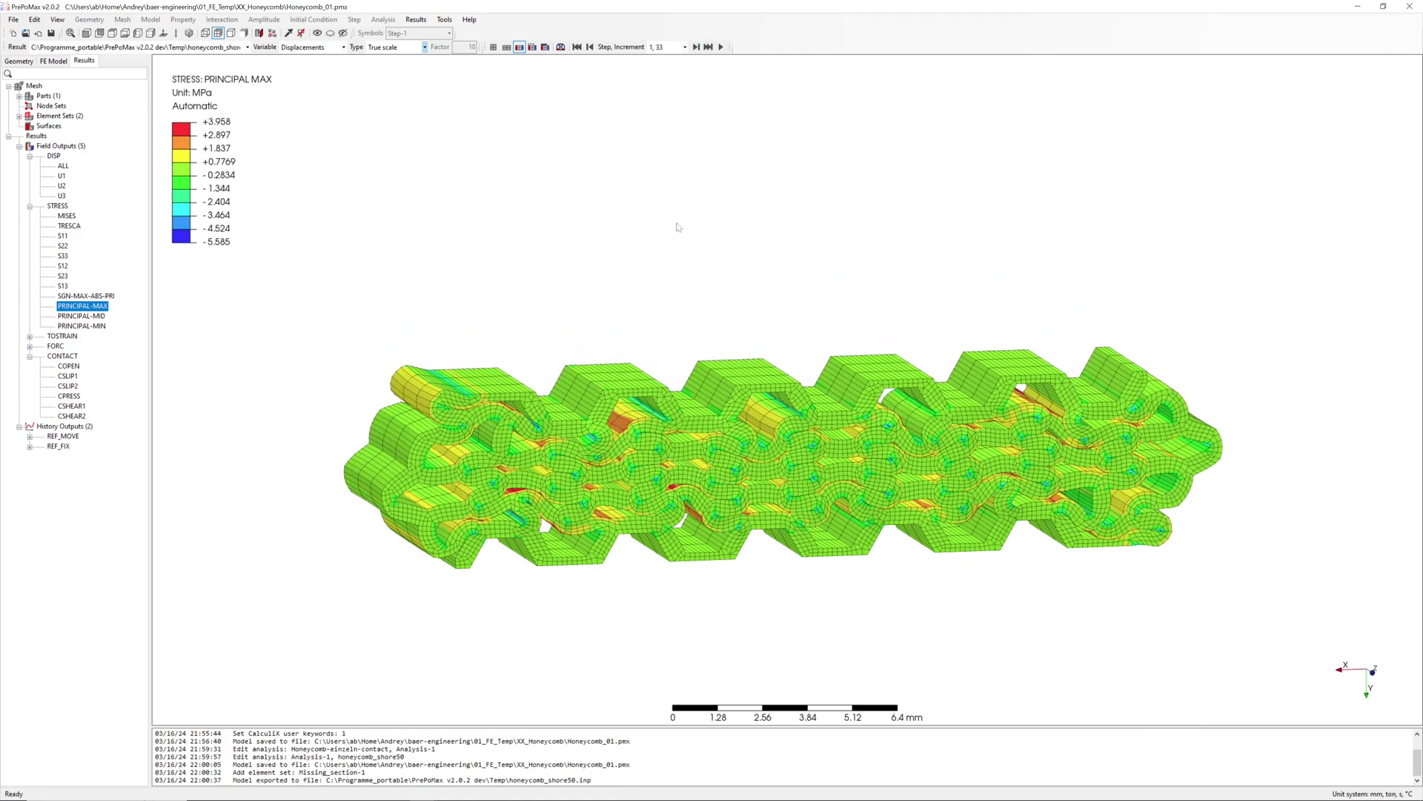
{"action": "left_click_drag", "start_coordinate": [688, 226], "coordinate": [696, 233]}
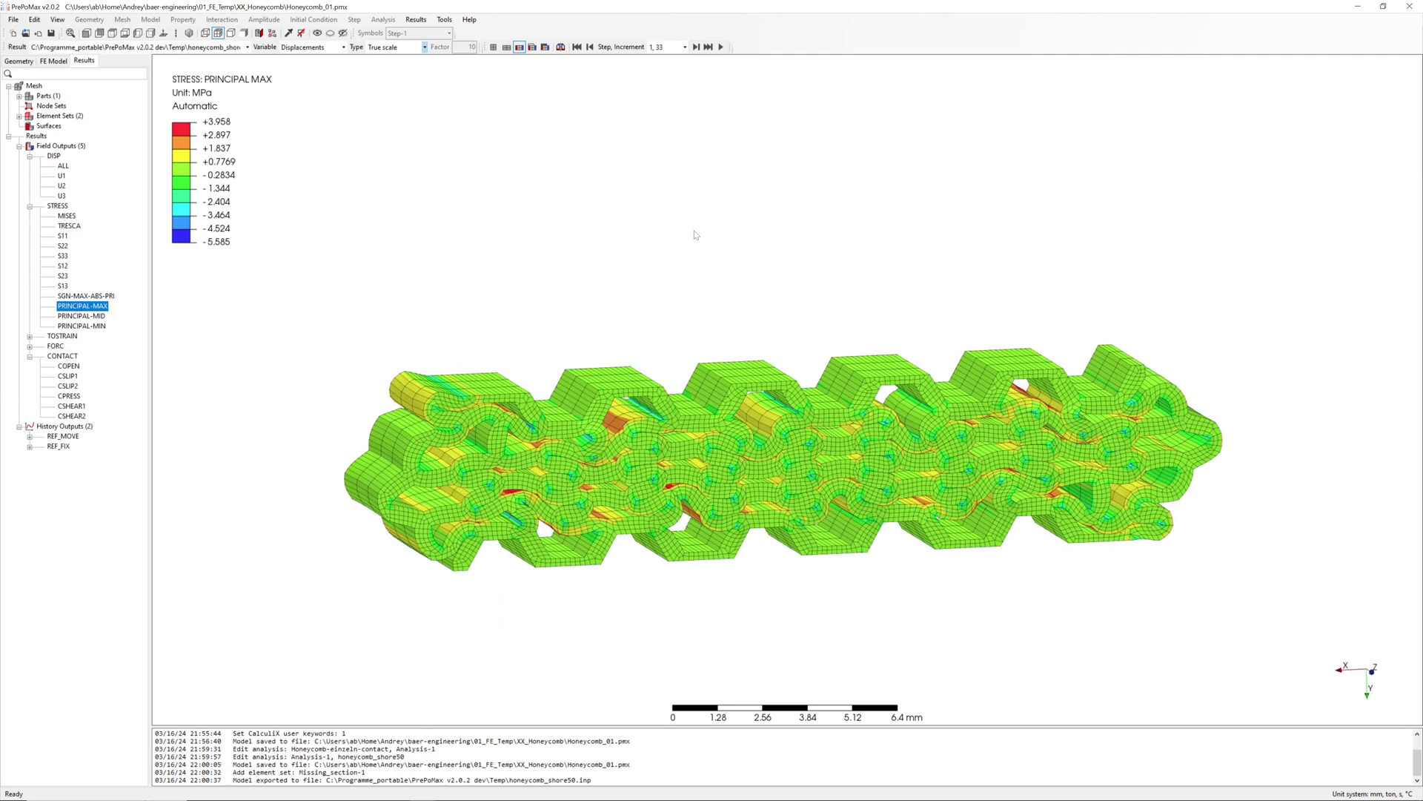
- Plot all rows of the REF_FIX RF2 force history against time
{"action": "left_click", "coordinate": [40, 456]}
{"action": "double_click", "coordinate": [74, 476]}
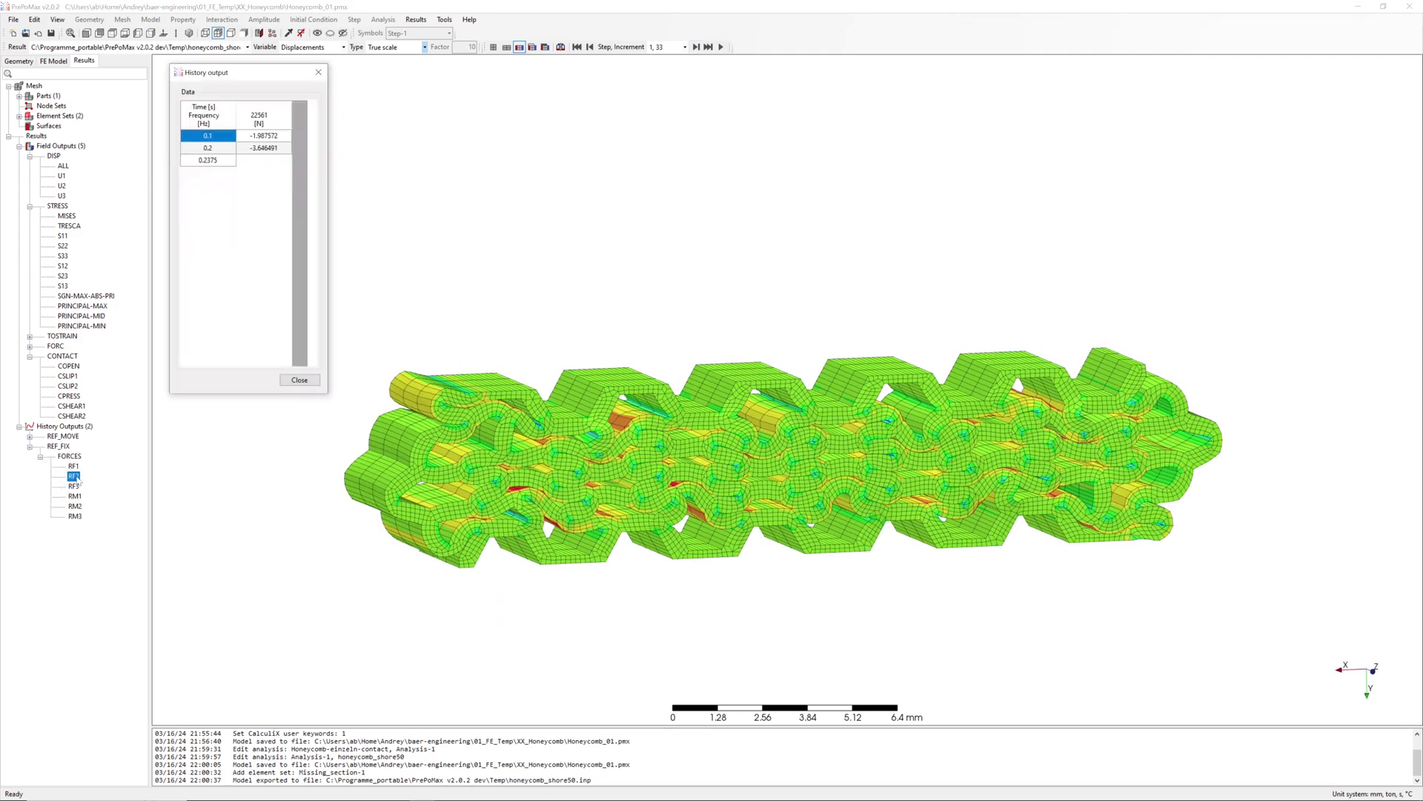
{"action": "left_click_drag", "start_coordinate": [230, 181], "coordinate": [223, 361]}
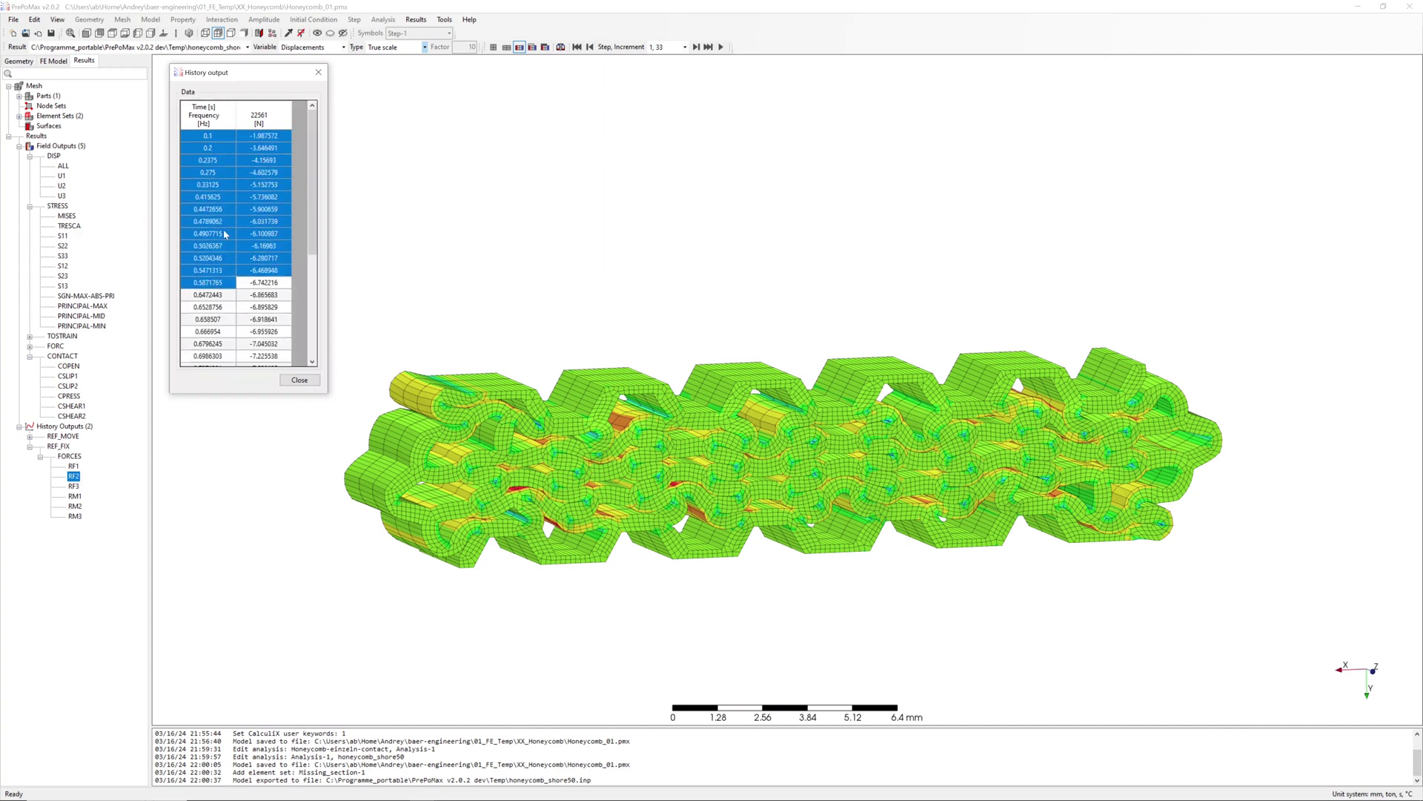
{"action": "right_click", "coordinate": [278, 202]}
{"action": "left_click", "coordinate": [312, 252]}
- Arrange the RF2 plot and data table beside the model view
{"action": "left_click_drag", "start_coordinate": [496, 73], "coordinate": [1109, 98]}
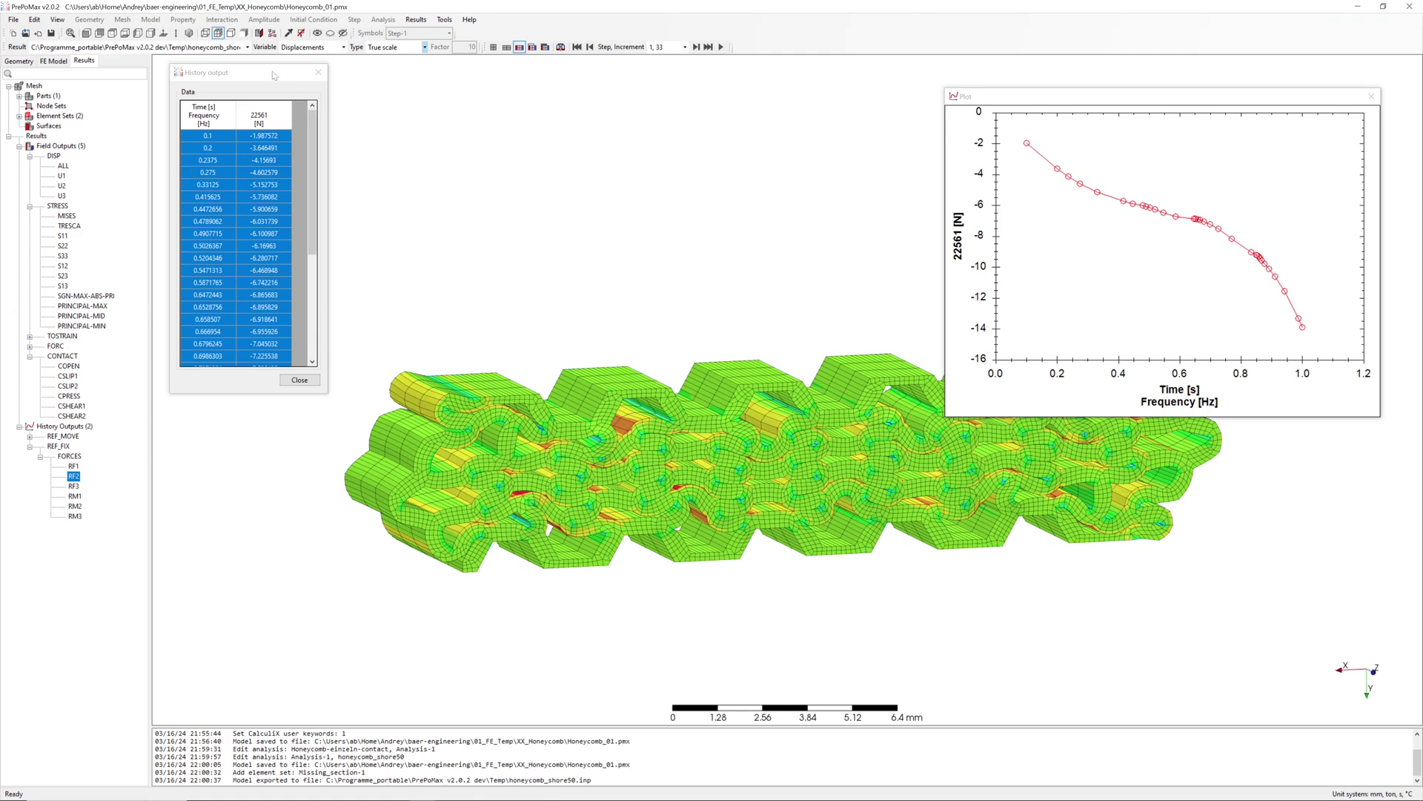
{"action": "left_click_drag", "start_coordinate": [270, 74], "coordinate": [255, 75]}
{"action": "left_click_drag", "start_coordinate": [1044, 101], "coordinate": [1073, 77]}
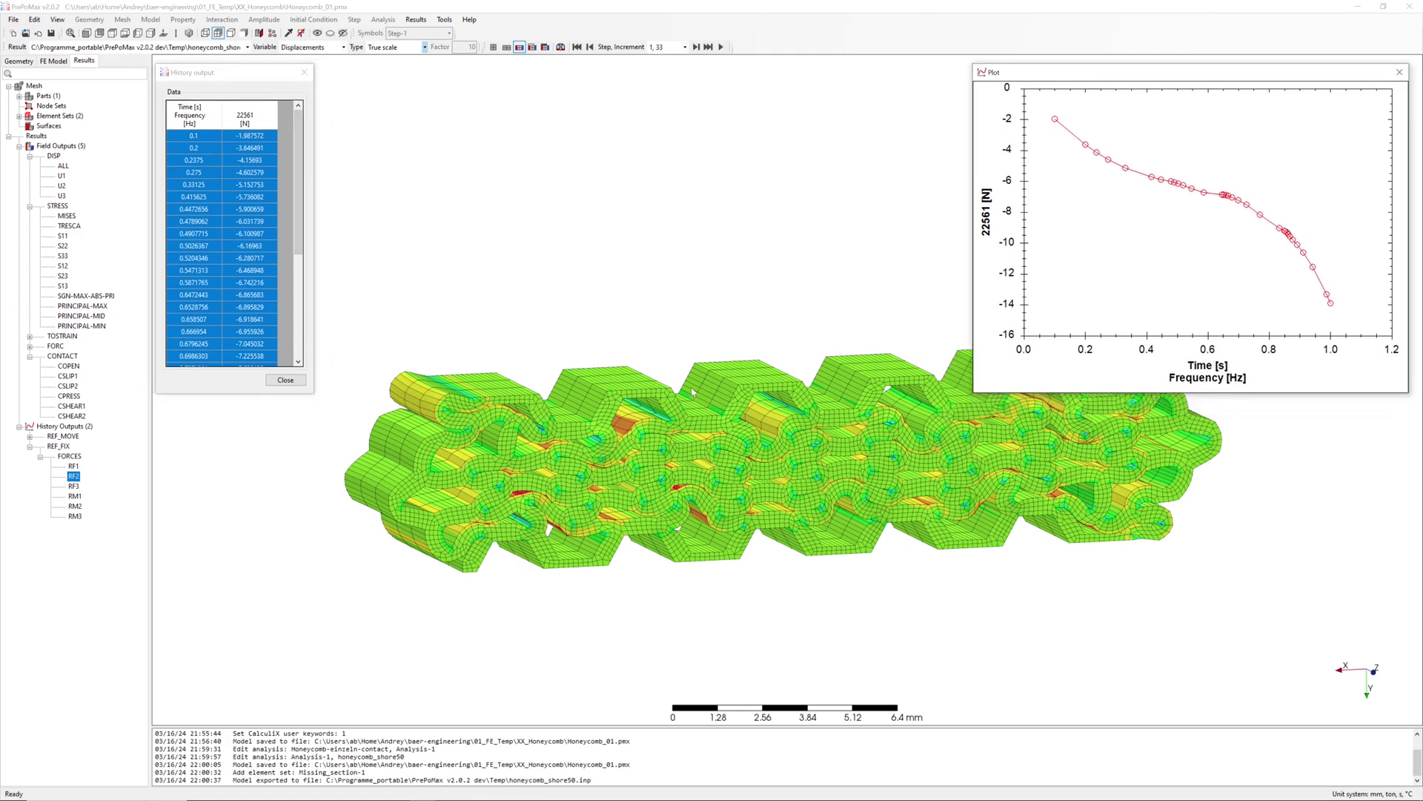
{"action": "middle_click_drag", "start_coordinate": [692, 393], "coordinate": [690, 484]}
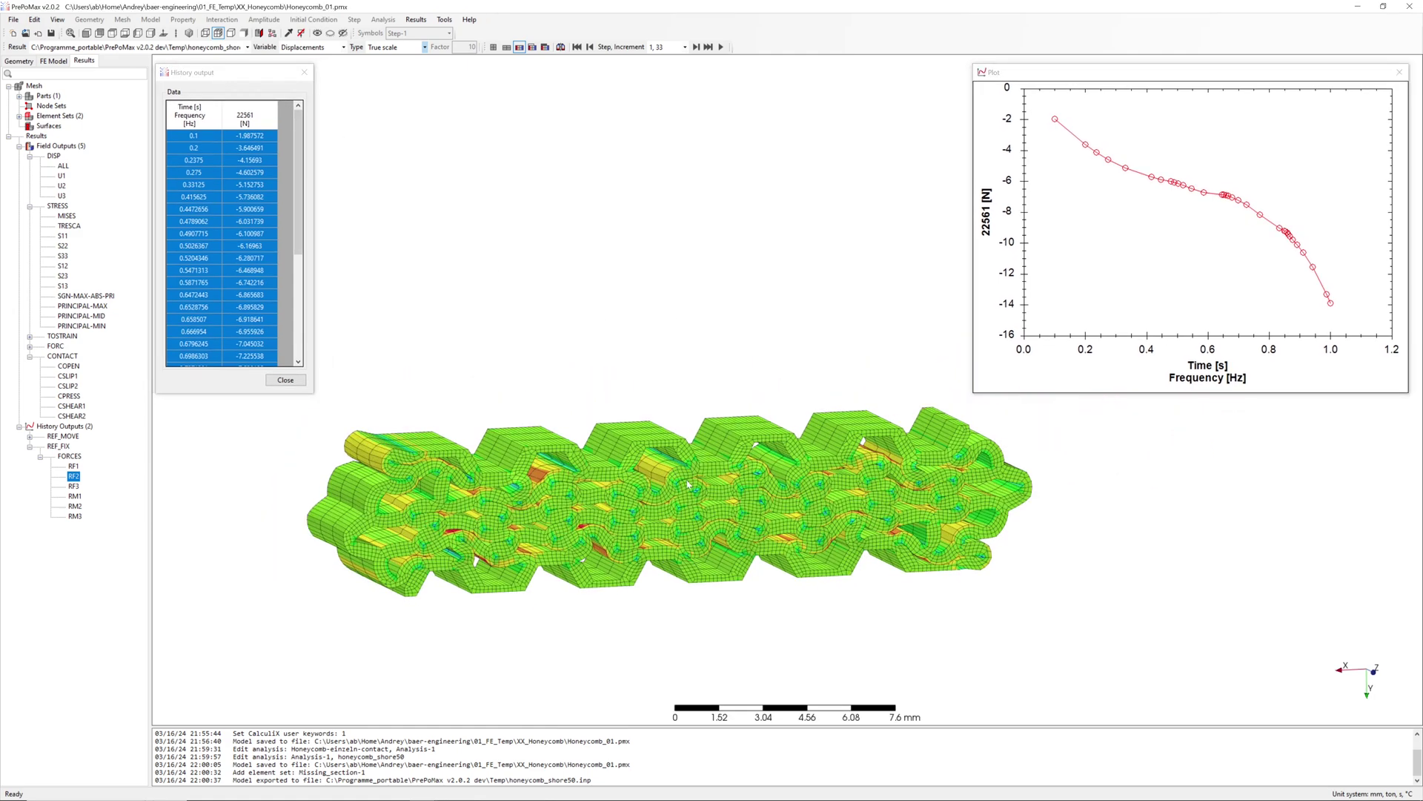